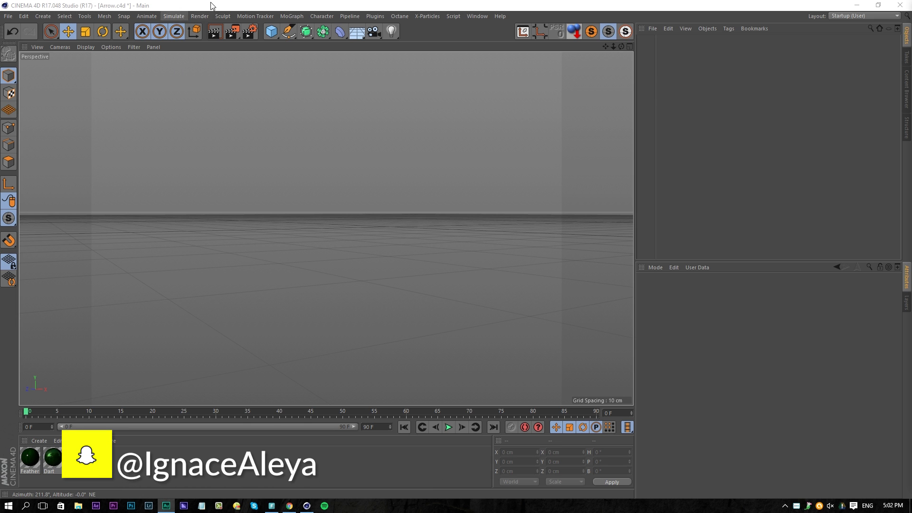
# Save the Arrow.c4d scene and look over its render settings.
pyautogui.hotkey('ctrl', 's')
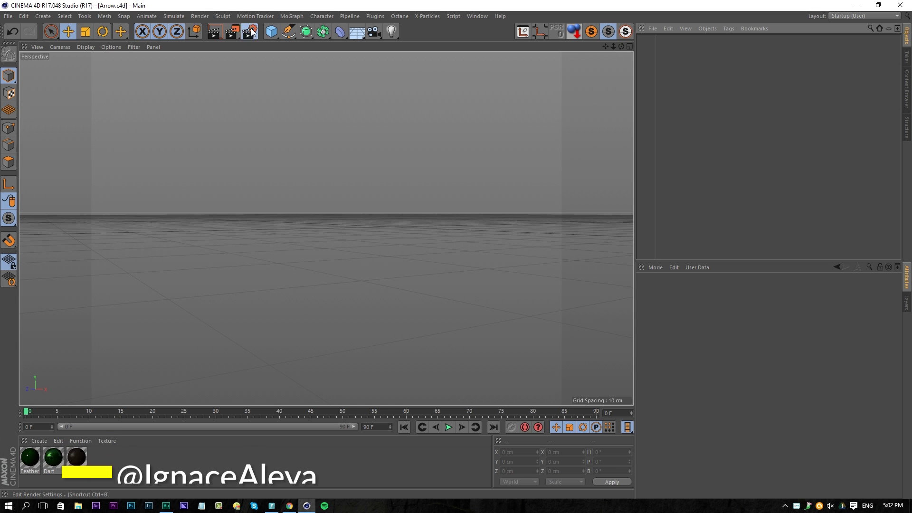
pyautogui.click(250, 32)
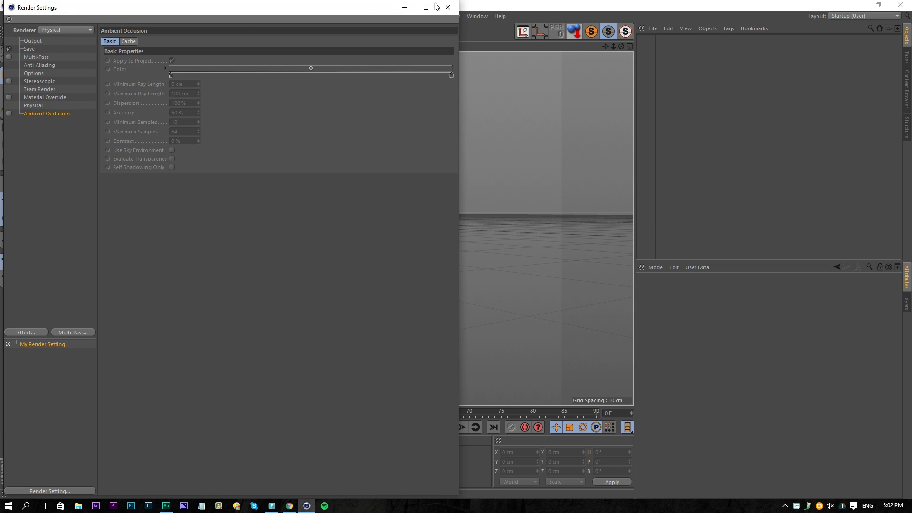
pyautogui.click(448, 7)
# Add a cylinder and rotate it to a pitch of -90° so it lies horizontally.
pyautogui.moveTo(269, 36); pyautogui.dragTo(463, 46)
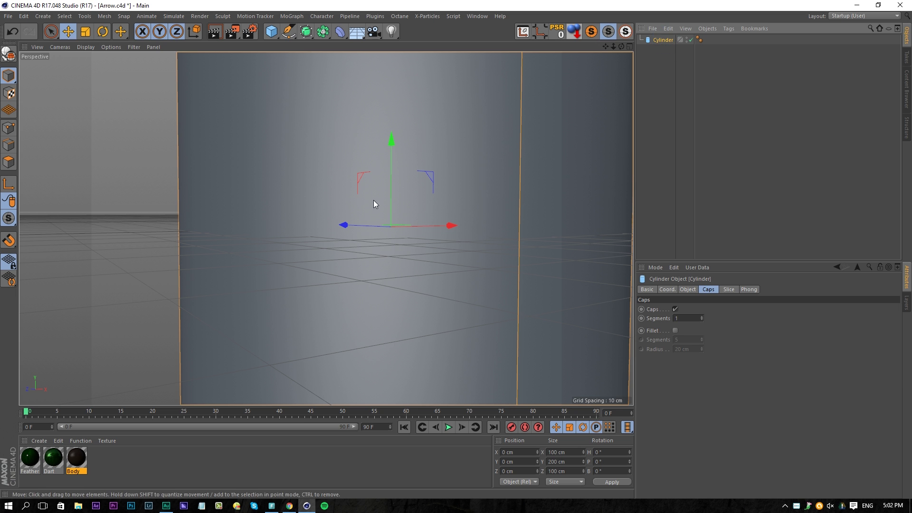
pyautogui.press('r')
pyautogui.moveTo(417, 187); pyautogui.dragTo(297, 100)
pyautogui.keyDown('alt'); pyautogui.moveTo(311, 187); pyautogui.dragTo(381, 192); pyautogui.keyUp('alt')
pyautogui.keyDown('alt'); pyautogui.moveTo(368, 192); pyautogui.dragTo(292, 183, button='right'); pyautogui.keyUp('alt')
pyautogui.keyDown('alt'); pyautogui.moveTo(293, 186); pyautogui.dragTo(522, 116); pyautogui.keyUp('alt')
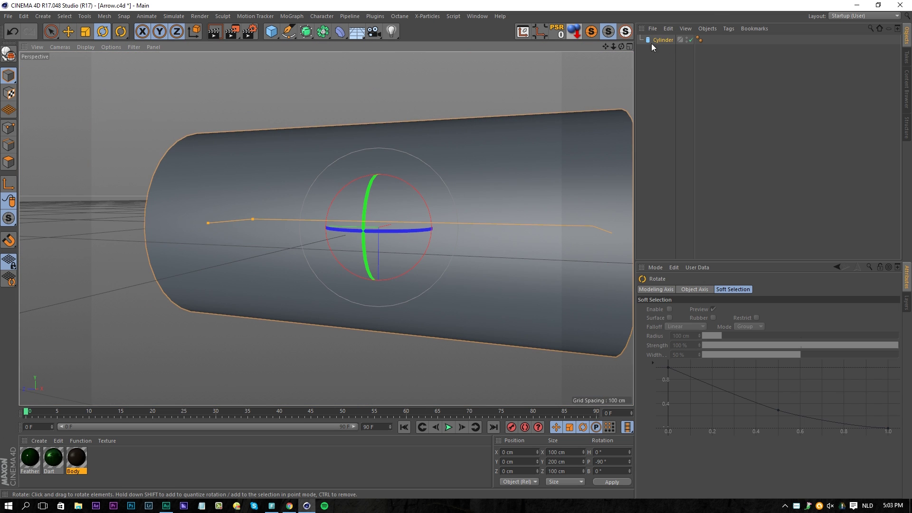
# Set the cylinder's height to 100 cm and its radius to 0.7 cm to form the arrow shaft.
pyautogui.click(663, 39)
pyautogui.click(687, 290)
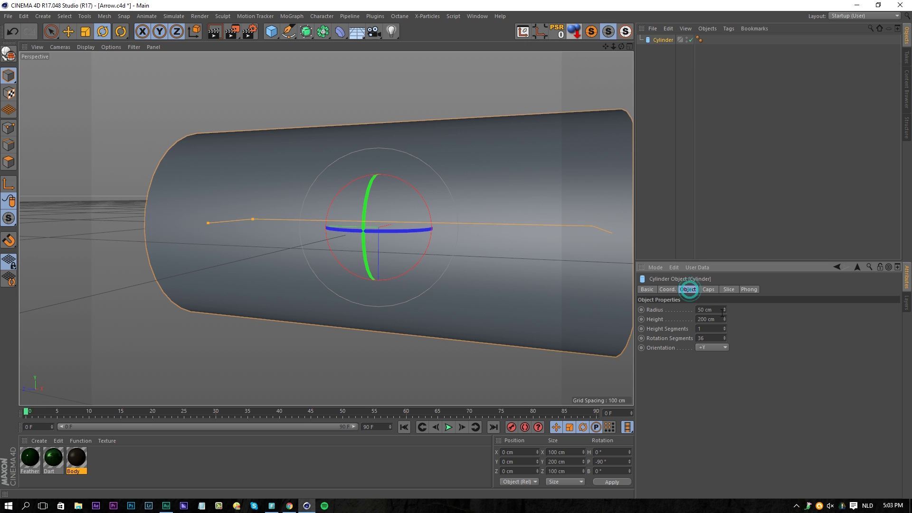
pyautogui.moveTo(719, 318); pyautogui.dragTo(659, 329)
pyautogui.write('100')
pyautogui.press('Return')
pyautogui.doubleClick(711, 313)
pyautogui.write('0.7')
pyautogui.press('Return')
pyautogui.keyDown('alt'); pyautogui.moveTo(417, 214); pyautogui.dragTo(483, 220, button='right'); pyautogui.keyUp('alt')
pyautogui.moveTo(326, 228)
pyautogui.keyDown('alt'); pyautogui.mouseDown()
pyautogui.moveTo(365, 252)
pyautogui.moveTo(351, 245)
pyautogui.mouseUp(); pyautogui.keyUp('alt')
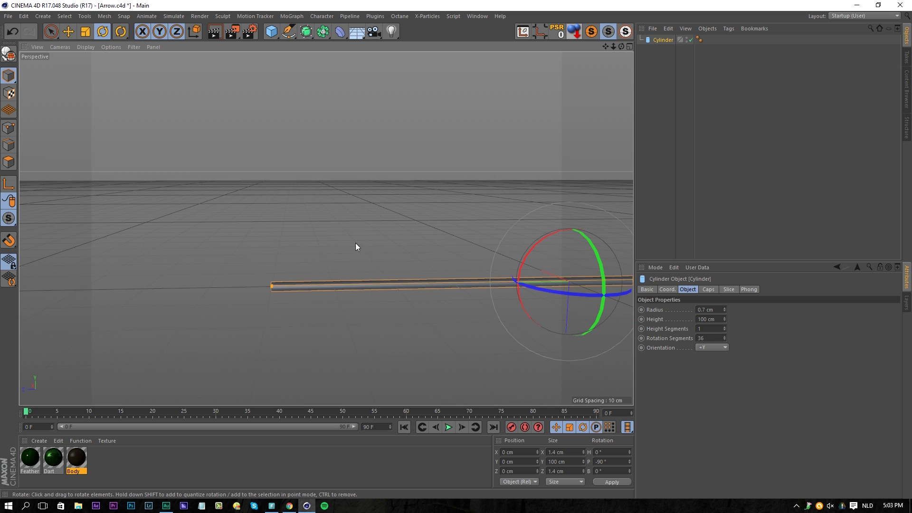
# Rename the shaft cylinder as Body.
pyautogui.doubleClick(660, 40)
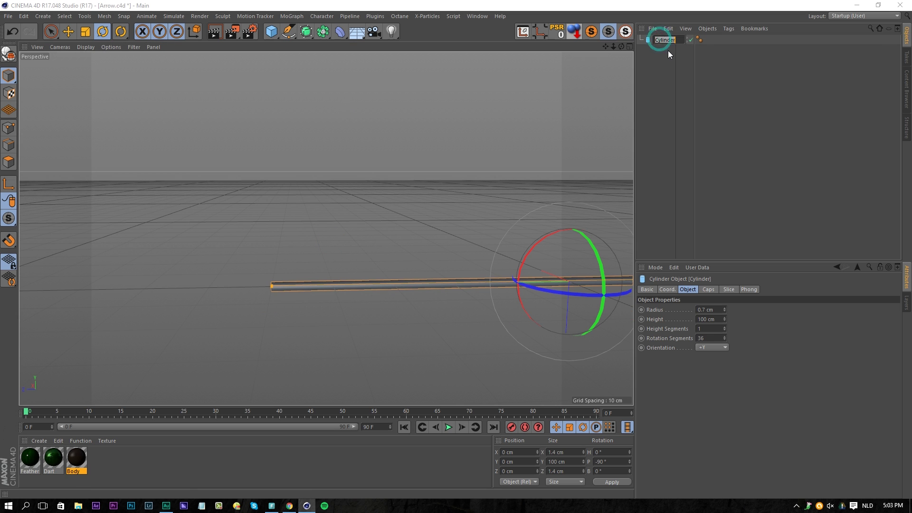
pyautogui.write('Body')
pyautogui.press('Return')
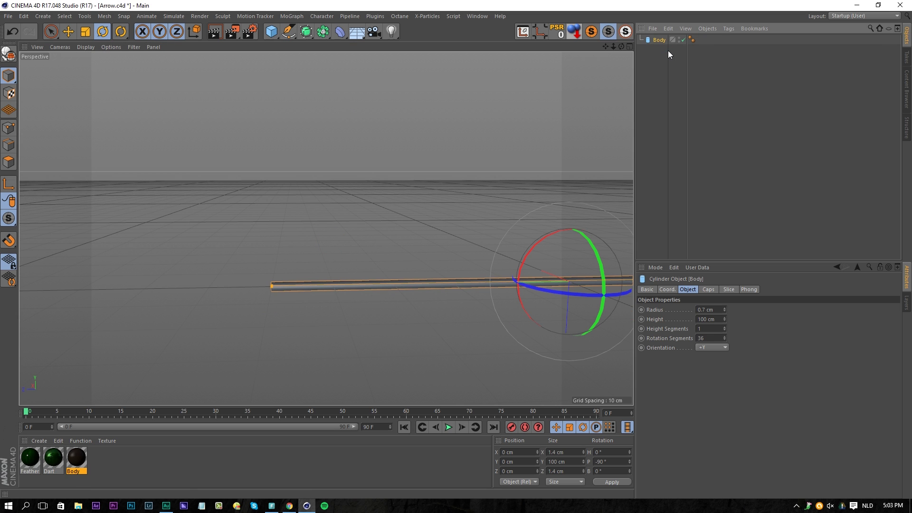
# Duplicate the Body cylinder and name the copy End part.
pyautogui.hotkey('ctrl', 'c')
pyautogui.hotkey('ctrl', 'v')
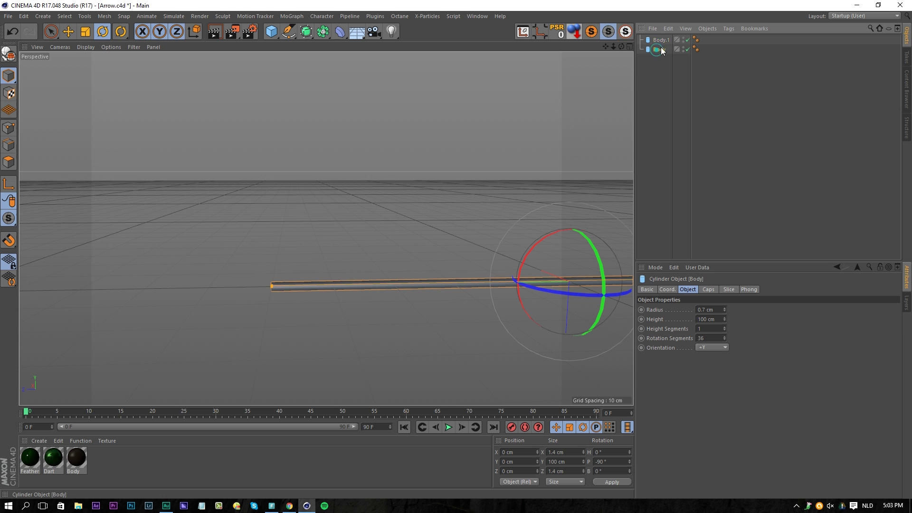
pyautogui.click(660, 49)
pyautogui.doubleClick(660, 40)
pyautogui.write('End pa')
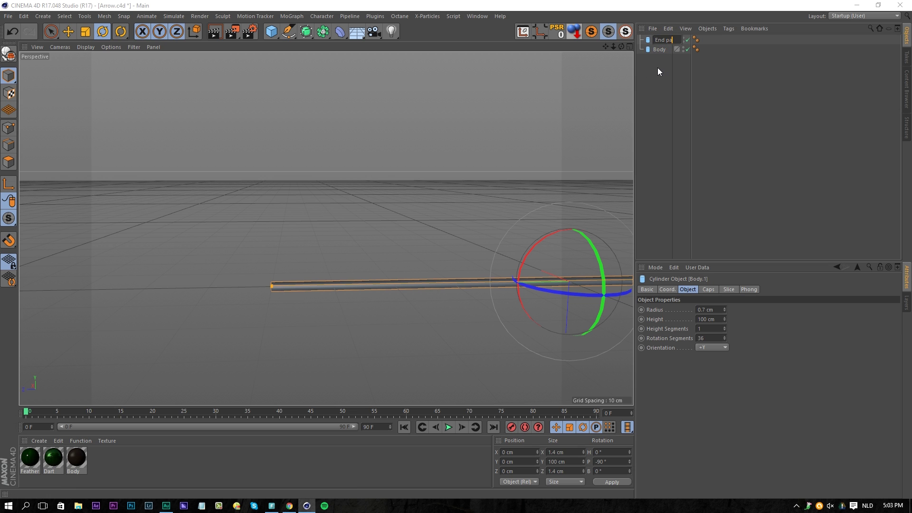
pyautogui.write('rt')
pyautogui.press('Return')
# Set the End part's height to 12 cm and move it along the shaft to about Z -43 cm, near the rear end.
pyautogui.doubleClick(716, 317)
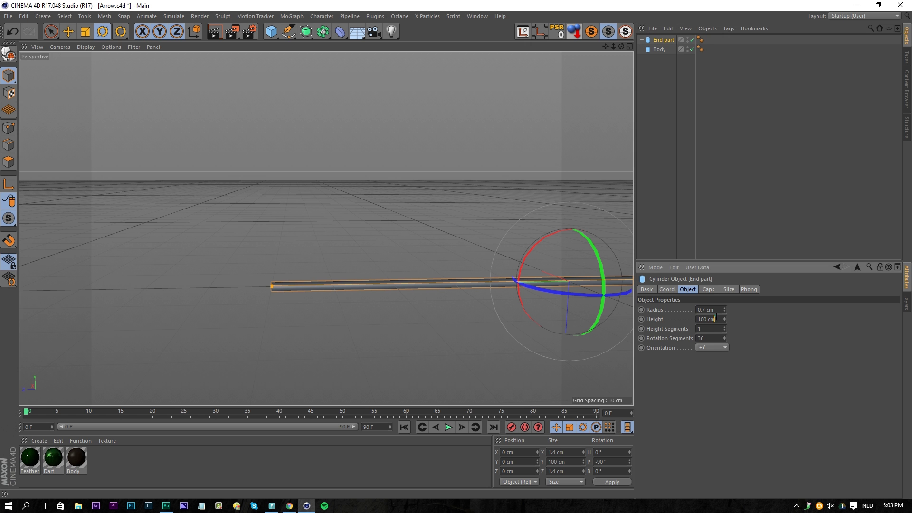
pyautogui.write('12')
pyautogui.press('Return')
pyautogui.keyDown('alt'); pyautogui.moveTo(512, 289); pyautogui.dragTo(238, 324, button='middle'); pyautogui.keyUp('alt')
pyautogui.press('e')
pyautogui.moveTo(224, 323); pyautogui.dragTo(479, 246)
# Set the End part's radius to 0.85 cm so it is thicker than the shaft.
pyautogui.click(652, 28)
pyautogui.click(652, 99)
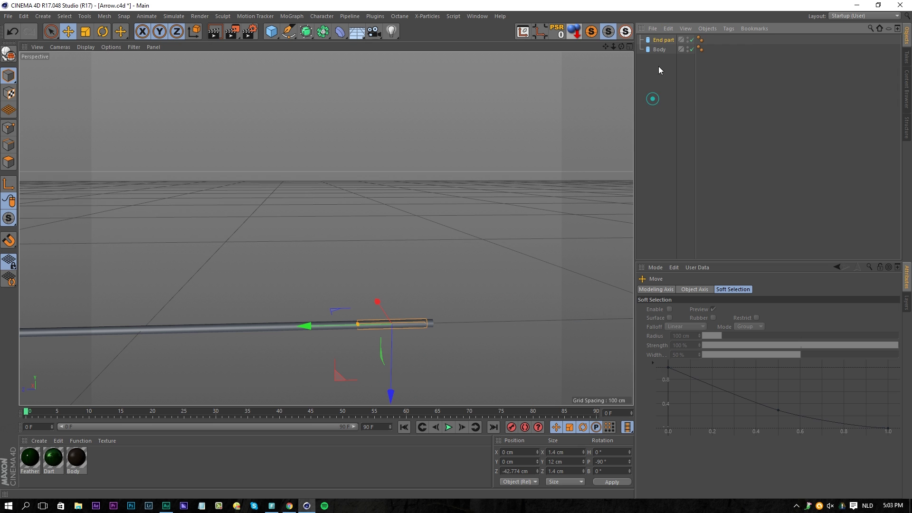
pyautogui.click(662, 40)
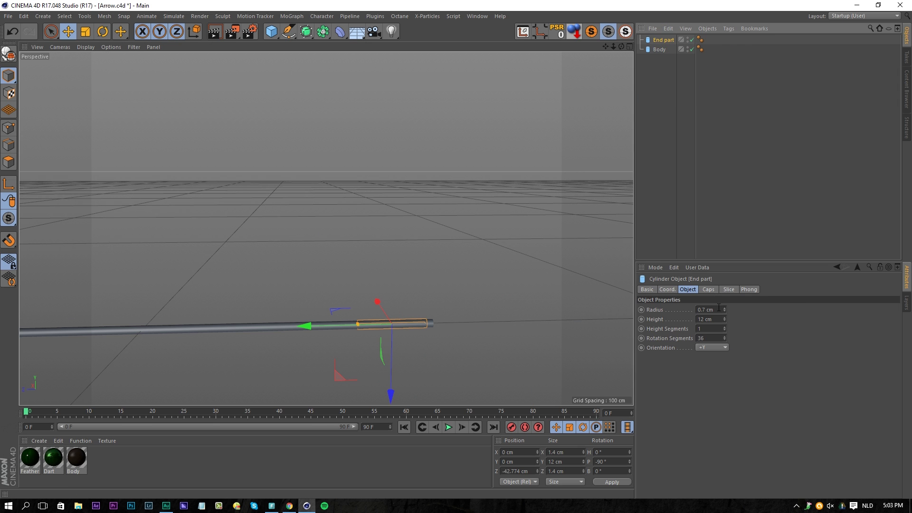
pyautogui.click(719, 309)
pyautogui.write('.85')
pyautogui.press('Return')
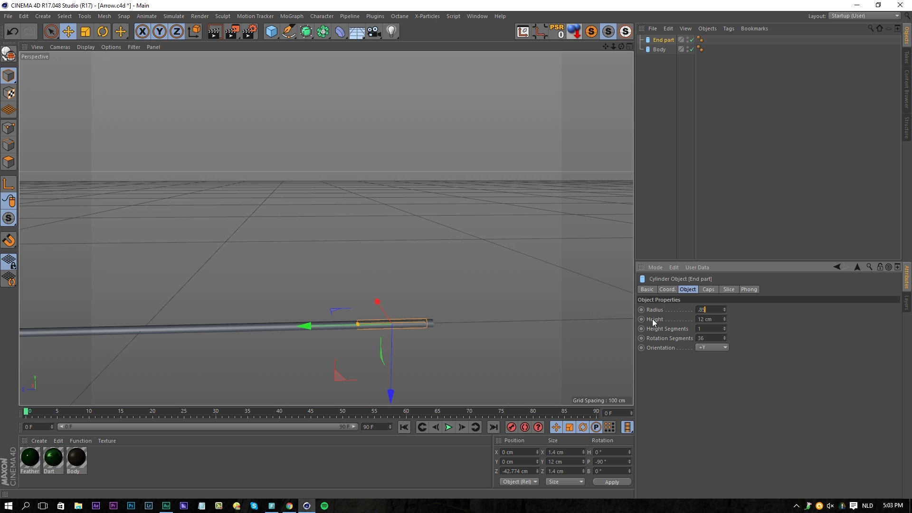
# Add a cone for the arrowhead and rotate it to a pitch of -90°, in line with the shaft.
pyautogui.scroll(3, 440, 318)
pyautogui.keyDown('alt'); pyautogui.moveTo(440, 318); pyautogui.dragTo(151, 214); pyautogui.keyUp('alt')
pyautogui.keyDown('alt'); pyautogui.moveTo(150, 191); pyautogui.dragTo(400, 250, button='middle'); pyautogui.keyUp('alt')
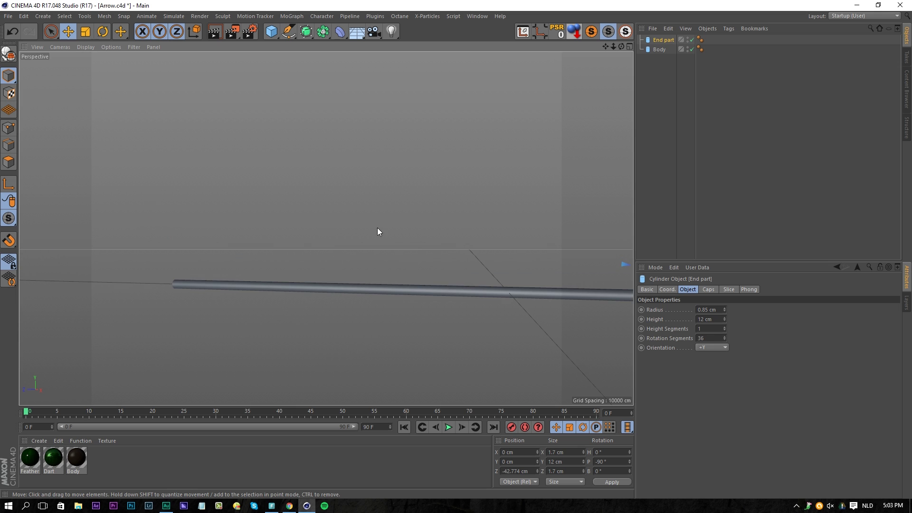
pyautogui.keyDown('alt'); pyautogui.moveTo(318, 191); pyautogui.dragTo(384, 187, button='middle'); pyautogui.keyUp('alt')
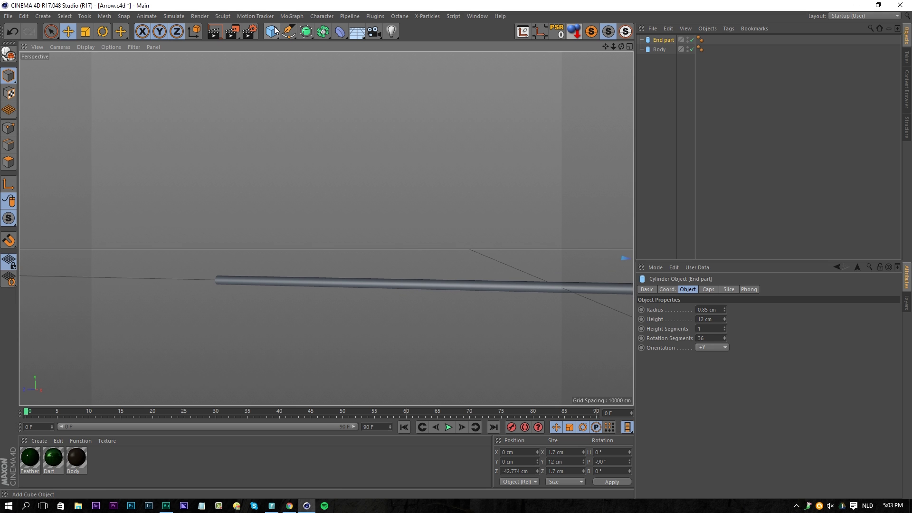
pyautogui.click(273, 31)
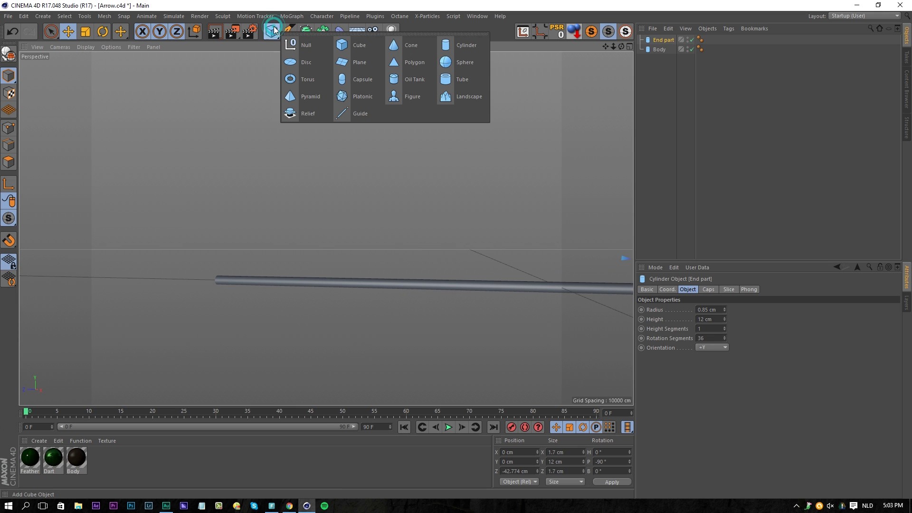
pyautogui.click(410, 45)
pyautogui.press('r')
pyautogui.moveTo(523, 250); pyautogui.dragTo(475, 357)
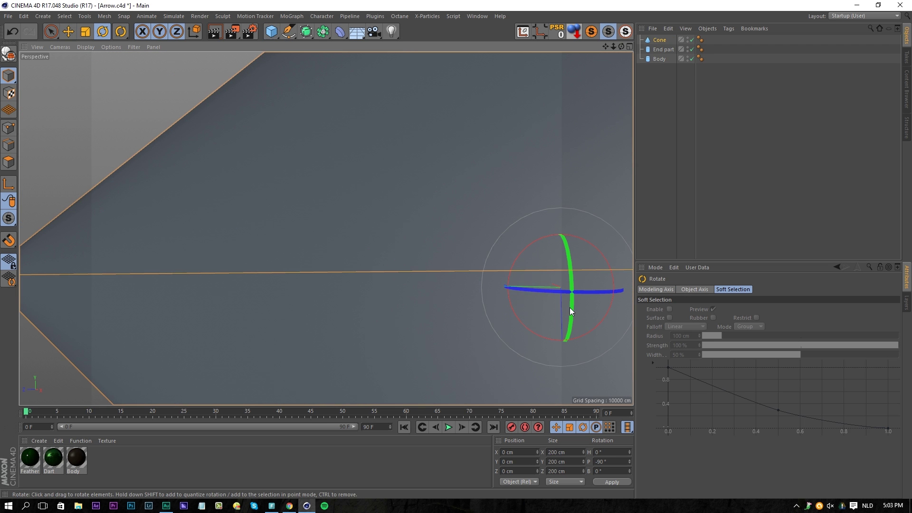
# Reduce the cone's bottom radius to 31 cm and its height to 27 cm.
pyautogui.click(659, 41)
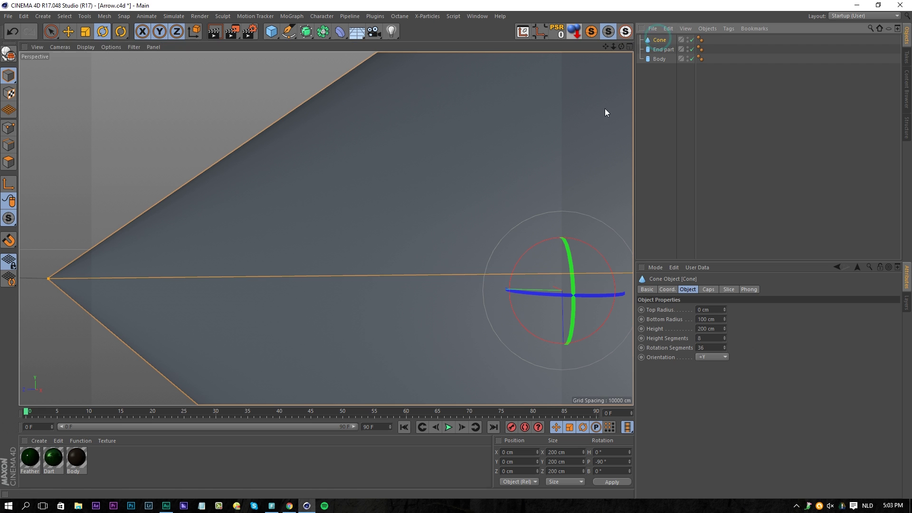
pyautogui.keyDown('alt'); pyautogui.moveTo(589, 127); pyautogui.dragTo(507, 137, button='right'); pyautogui.keyUp('alt')
pyautogui.keyDown('alt'); pyautogui.moveTo(507, 138); pyautogui.dragTo(322, 193, button='middle'); pyautogui.keyUp('alt')
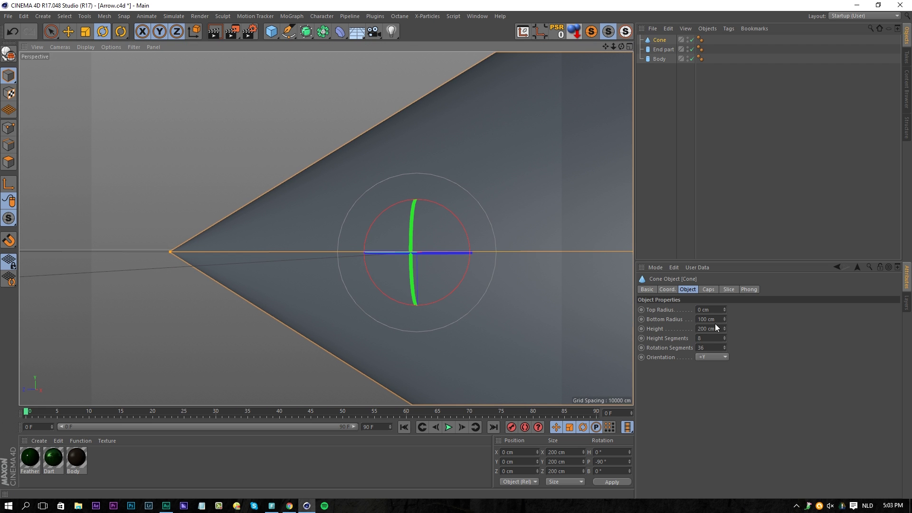
pyautogui.moveTo(726, 318); pyautogui.dragTo(726, 337)
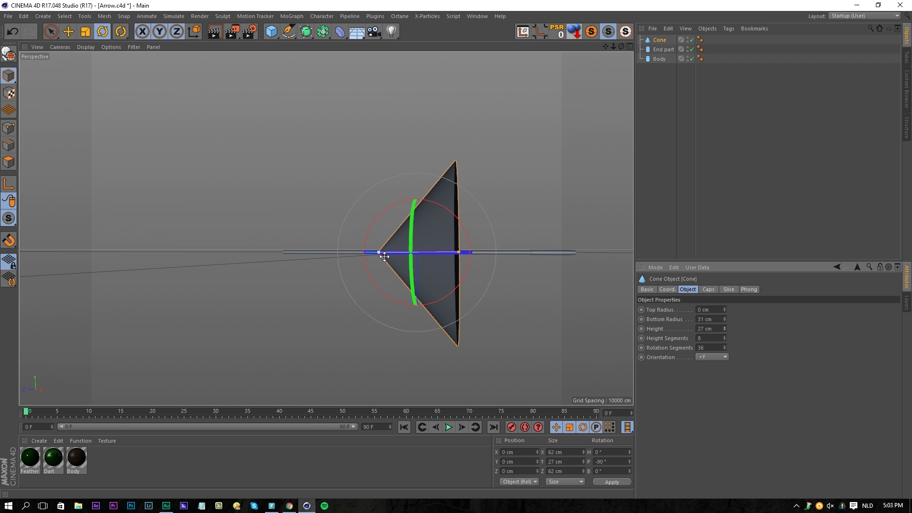
# Move the cone along the shaft's axis to the front end, at about Z 56 cm.
pyautogui.press('e')
pyautogui.moveTo(334, 253); pyautogui.dragTo(204, 247)
pyautogui.keyDown('alt'); pyautogui.moveTo(305, 232); pyautogui.dragTo(275, 229); pyautogui.keyUp('alt')
pyautogui.keyDown('alt'); pyautogui.moveTo(253, 230); pyautogui.dragTo(303, 228, button='right'); pyautogui.keyUp('alt')
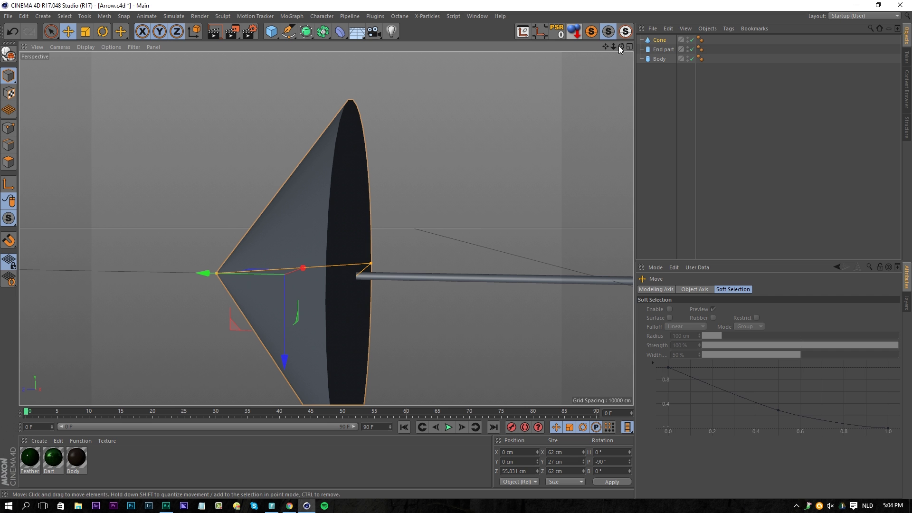
# Set the cone's bottom radius to 4 cm and its height to 8 cm.
pyautogui.click(659, 40)
pyautogui.keyDown('alt'); pyautogui.moveTo(205, 356); pyautogui.dragTo(354, 281); pyautogui.keyUp('alt')
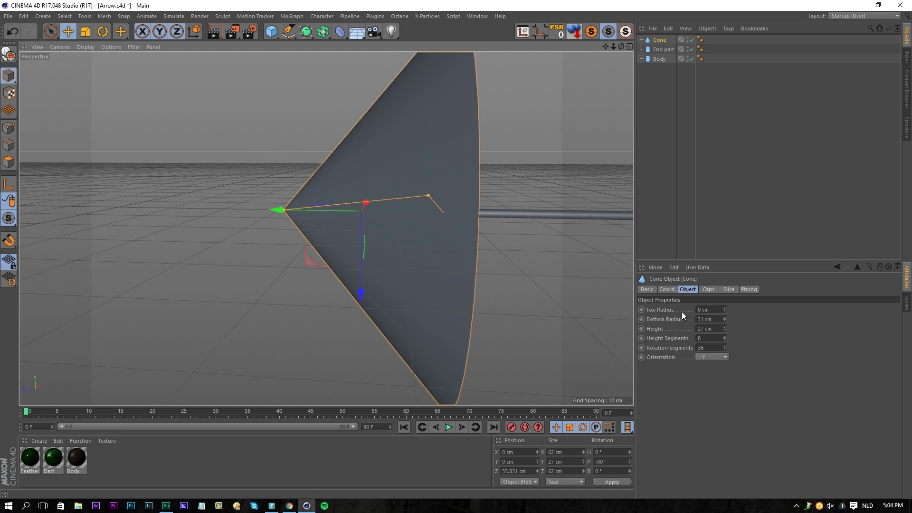
pyautogui.click(724, 321)
pyautogui.moveTo(724, 320); pyautogui.dragTo(724, 339)
pyautogui.doubleClick(712, 320)
pyautogui.write('4')
pyautogui.press('Tab')
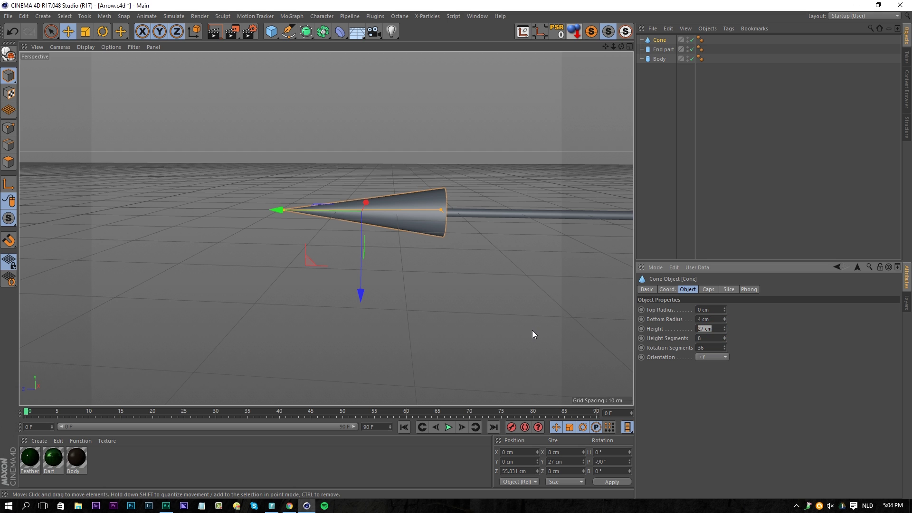
pyautogui.write('4')
pyautogui.press('Return')
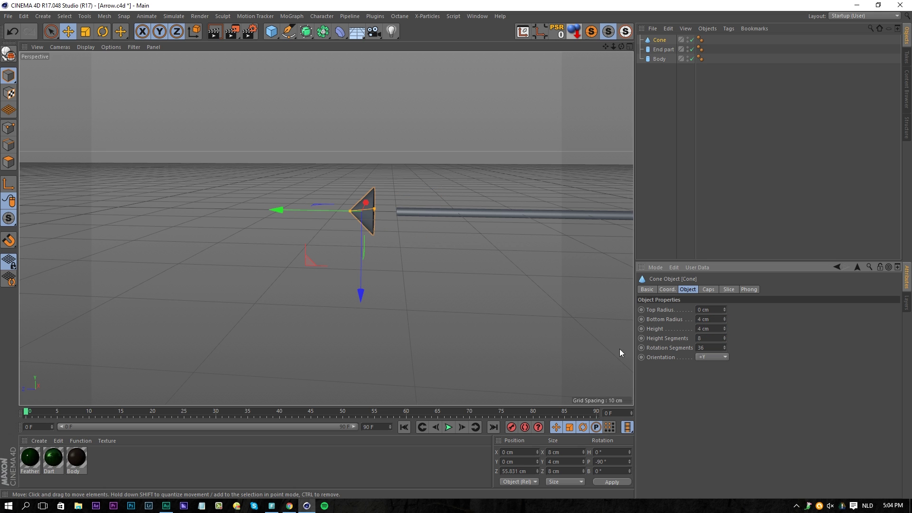
pyautogui.write('8')
pyautogui.press('Return')
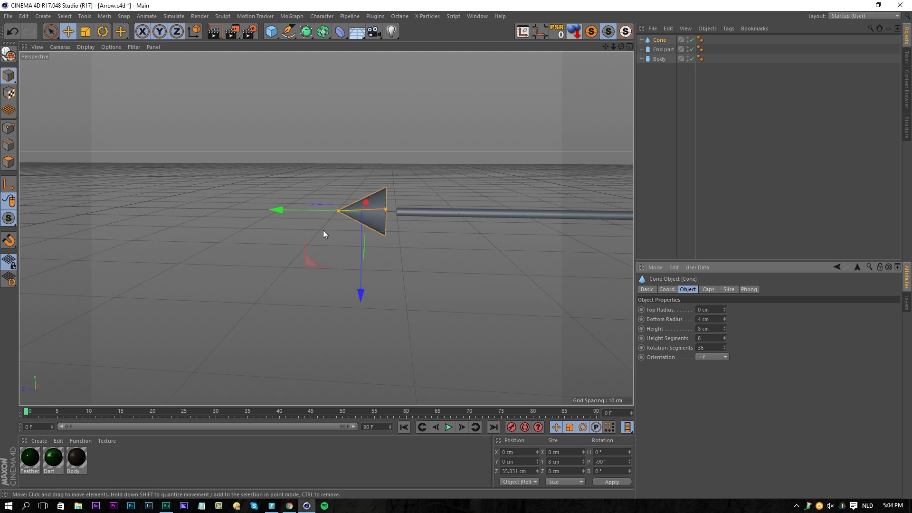
# Move the cone back against the shaft's front end, at about Z 52.6 cm.
pyautogui.moveTo(294, 207)
pyautogui.mouseDown()
pyautogui.moveTo(310, 210)
pyautogui.moveTo(300, 210)
pyautogui.mouseUp()
pyautogui.hotkey('ctrl', 'z')
pyautogui.scroll(5, 412, 201)
pyautogui.keyDown('alt'); pyautogui.moveTo(462, 204); pyautogui.dragTo(551, 147); pyautogui.keyUp('alt')
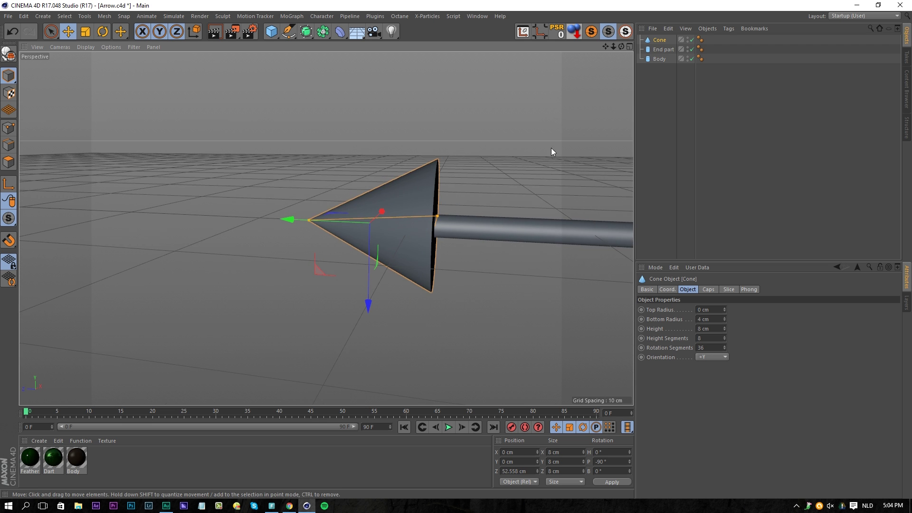
# Duplicate the arrowhead cone and hide the copy.
pyautogui.click(652, 41)
pyautogui.hotkey('ctrl', 'c')
pyautogui.hotkey('ctrl', 'v')
pyautogui.click(648, 41)
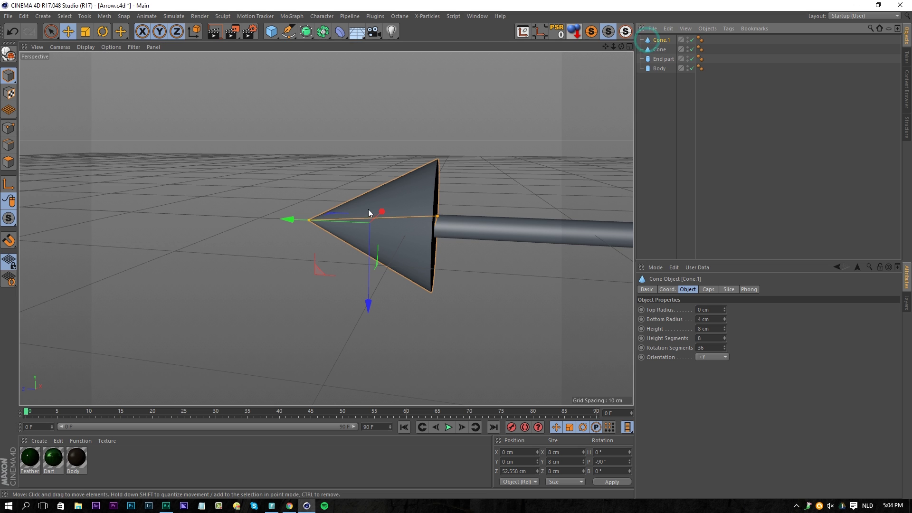
pyautogui.click(687, 40)
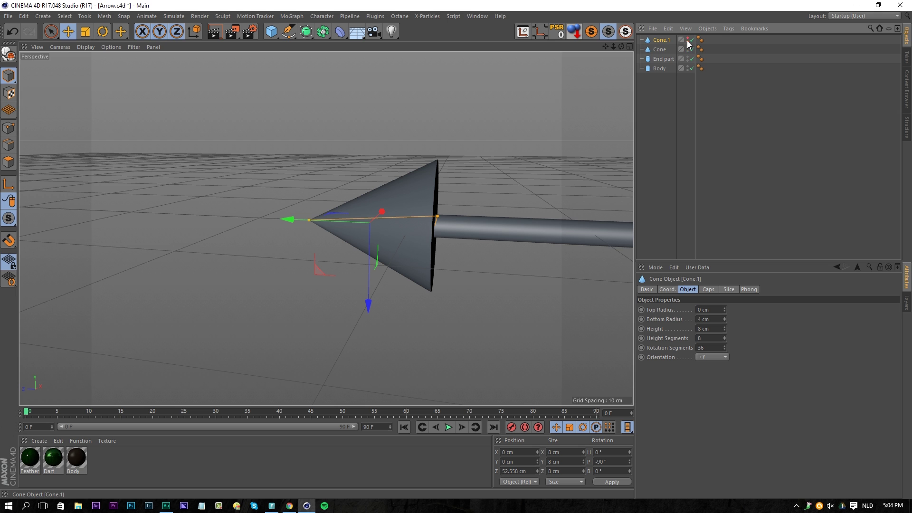
# Convert the original, visible cone into an editable polygon object.
pyautogui.click(643, 52)
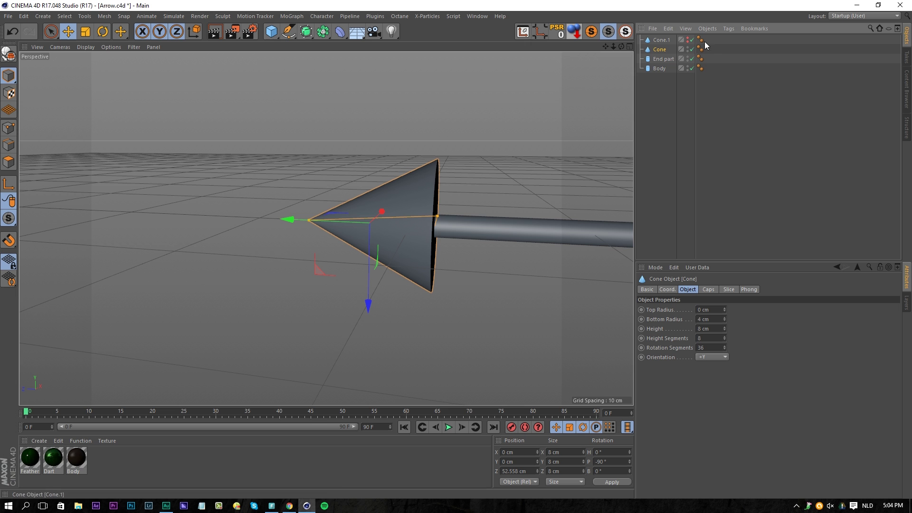
pyautogui.click(693, 48)
pyautogui.click(693, 48)
pyautogui.keyDown('alt'); pyautogui.moveTo(464, 193); pyautogui.dragTo(368, 198); pyautogui.keyUp('alt')
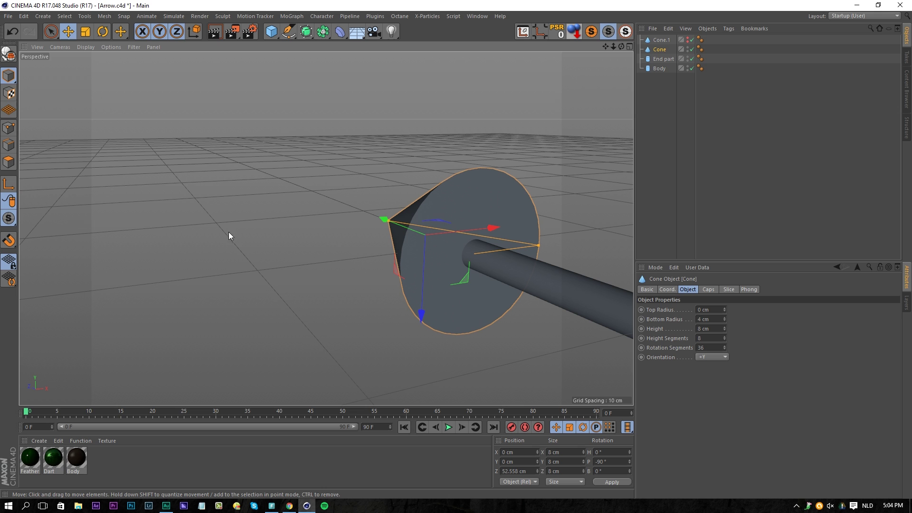
pyautogui.press('c')
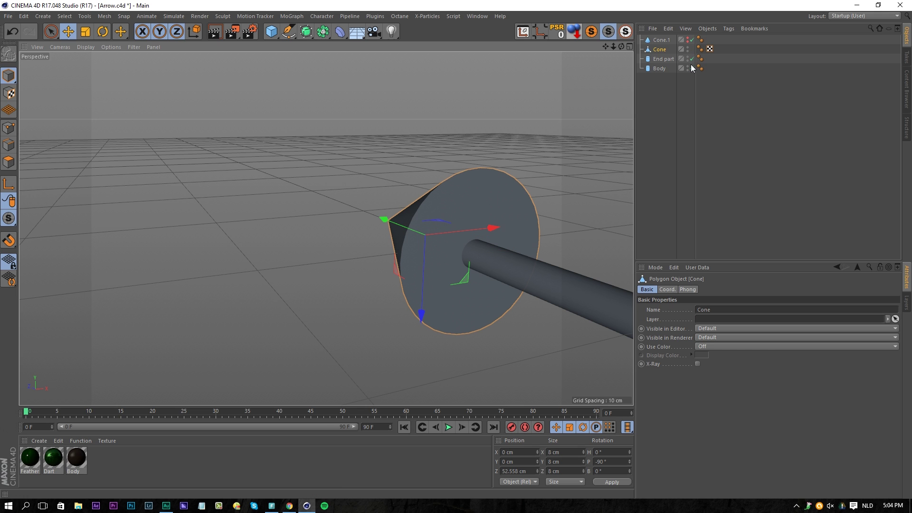
# Select the polygons across the cone's base with Live Selection in polygon mode and delete them.
pyautogui.click(5, 161)
pyautogui.moveTo(50, 32); pyautogui.dragTo(90, 45)
pyautogui.moveTo(465, 246)
pyautogui.mouseDown()
pyautogui.moveTo(424, 246)
pyautogui.moveTo(444, 229)
pyautogui.mouseUp()
pyautogui.moveTo(470, 187)
pyautogui.mouseDown()
pyautogui.moveTo(523, 236)
pyautogui.moveTo(487, 303)
pyautogui.mouseUp()
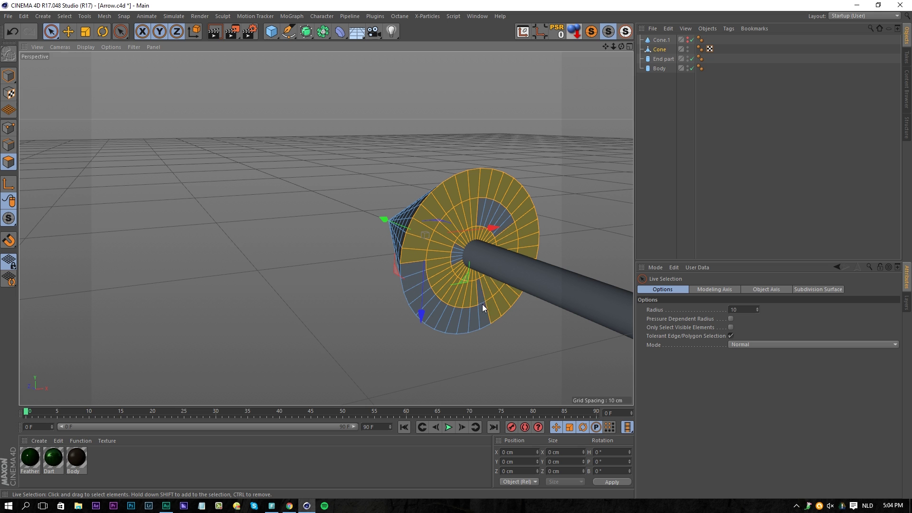
pyautogui.moveTo(512, 242); pyautogui.dragTo(449, 276)
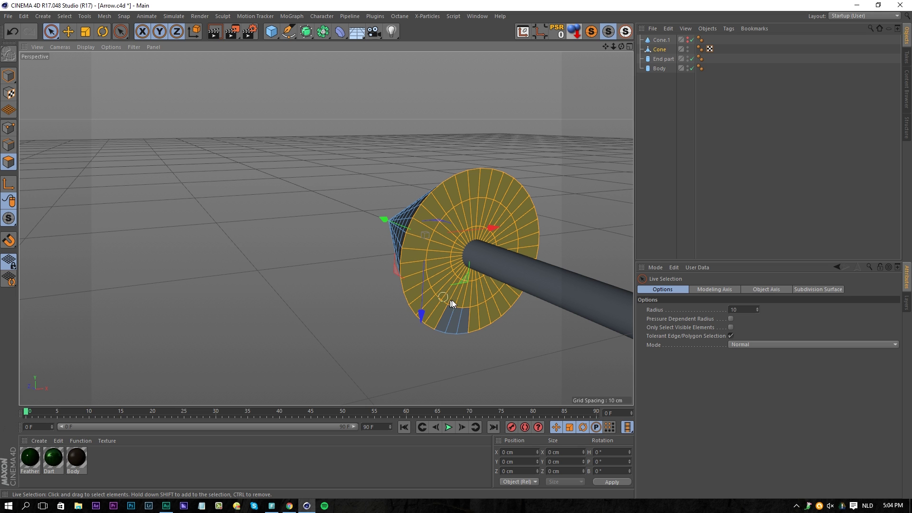
pyautogui.moveTo(468, 312); pyautogui.dragTo(441, 309)
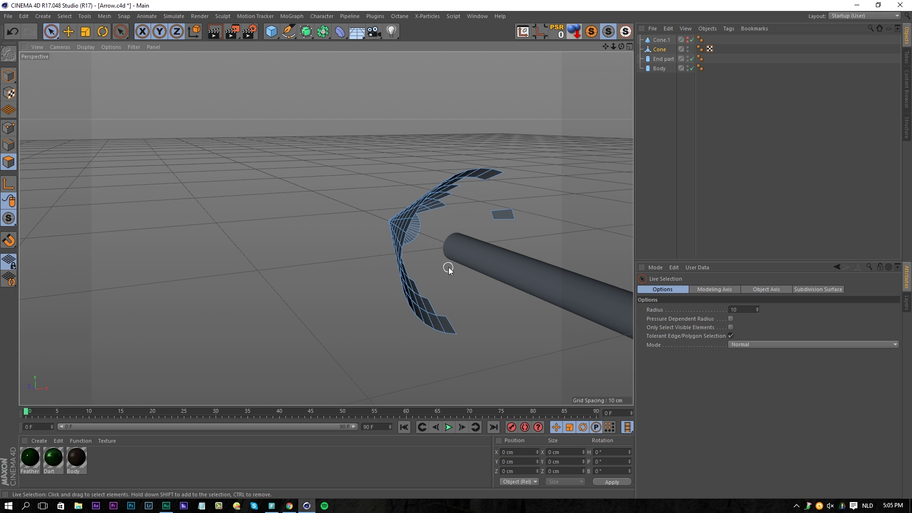
# Limit Live Selection to visible elements only, then select all polygons of the cone's base and delete them.
pyautogui.click(730, 328)
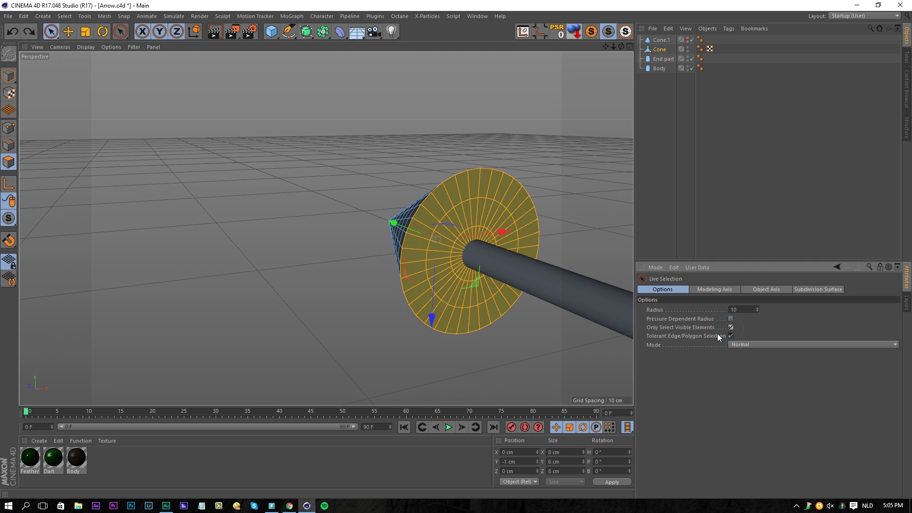
pyautogui.click(495, 215)
pyautogui.moveTo(497, 195)
pyautogui.mouseDown()
pyautogui.moveTo(436, 201)
pyautogui.moveTo(409, 246)
pyautogui.mouseUp()
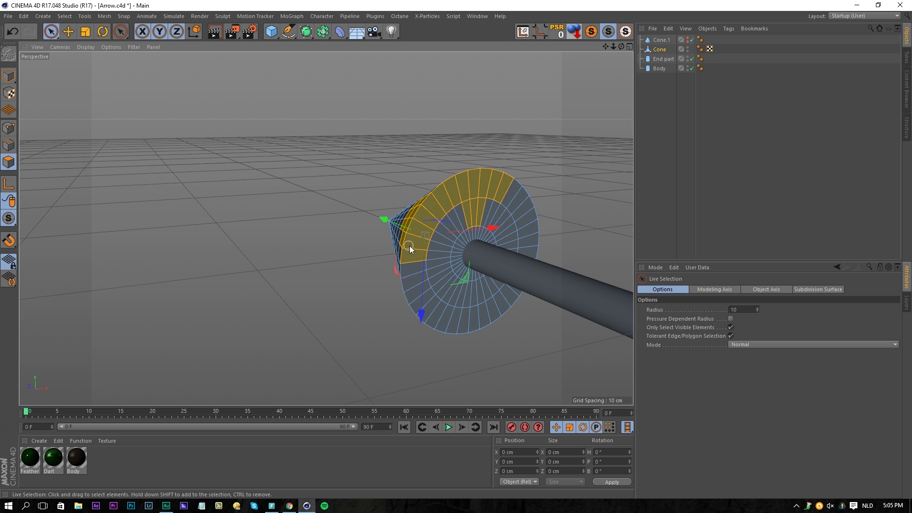
pyautogui.hotkey('ctrl', 'z')
pyautogui.moveTo(470, 198)
pyautogui.mouseDown()
pyautogui.moveTo(429, 256)
pyautogui.moveTo(435, 290)
pyautogui.mouseUp()
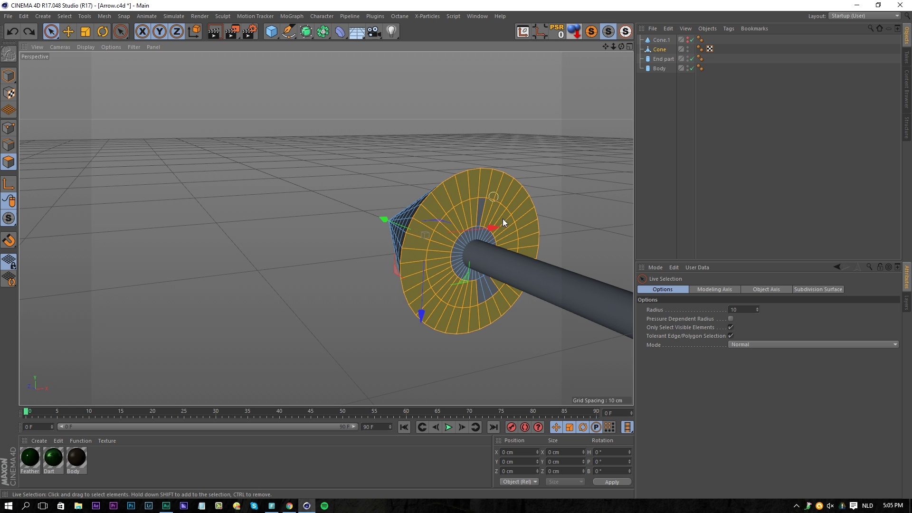
pyautogui.moveTo(466, 236); pyautogui.dragTo(476, 242)
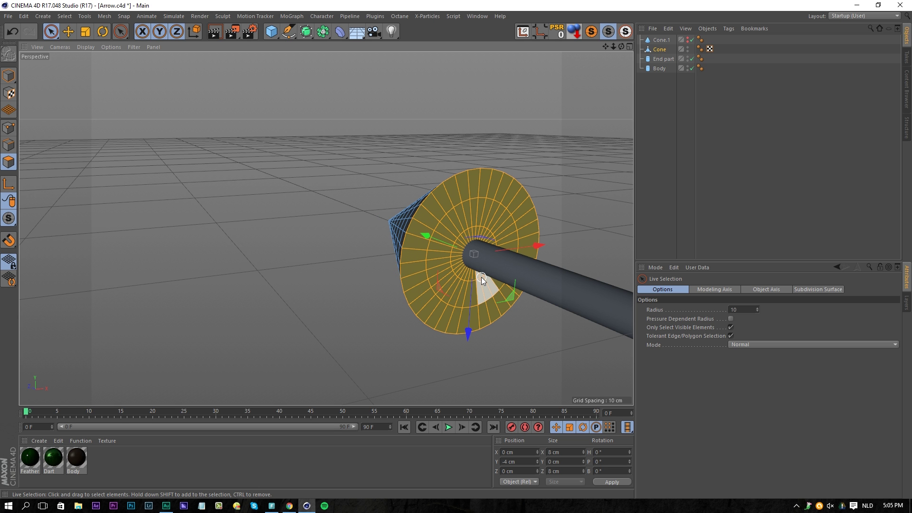
pyautogui.press('Delete')
# Fill the open base of the cone with a single cap using Close Polygon Hole.
pyautogui.keyDown('alt'); pyautogui.moveTo(497, 198); pyautogui.dragTo(477, 189); pyautogui.keyUp('alt')
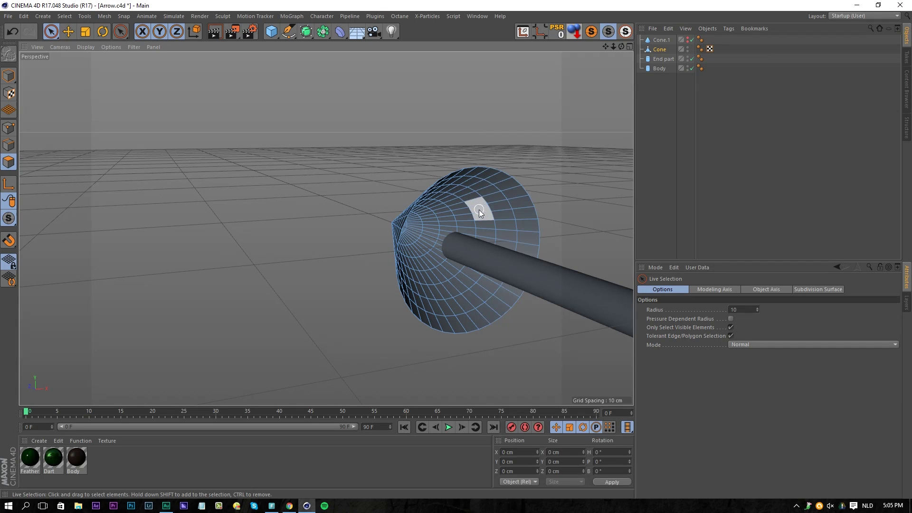
pyautogui.rightClick(479, 210)
pyautogui.click(535, 183)
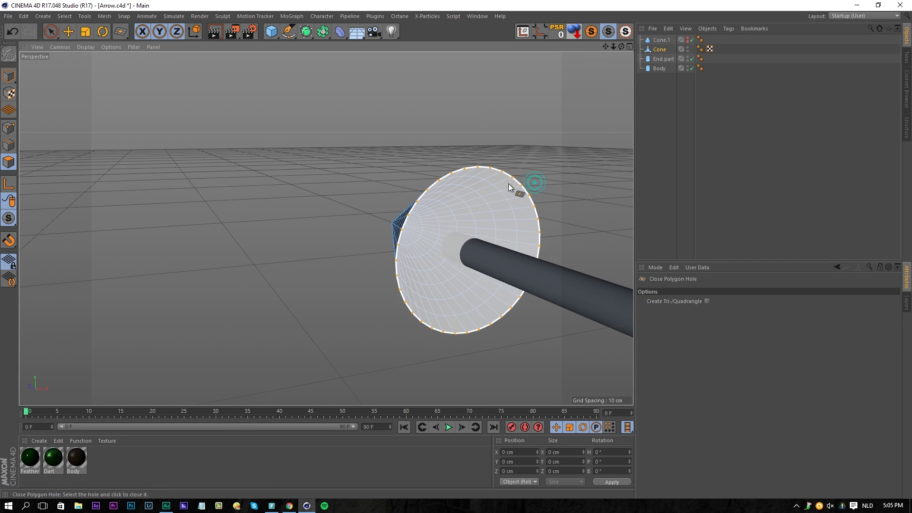
pyautogui.click(503, 176)
pyautogui.keyDown('alt'); pyautogui.moveTo(504, 189); pyautogui.dragTo(453, 223); pyautogui.keyUp('alt')
pyautogui.keyDown('alt'); pyautogui.moveTo(454, 223); pyautogui.dragTo(491, 153, button='right'); pyautogui.keyUp('alt')
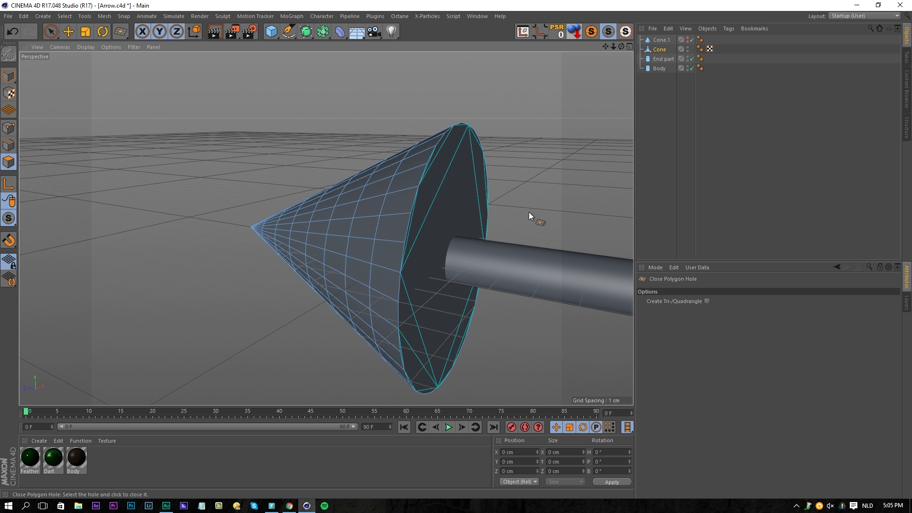
pyautogui.keyDown('alt'); pyautogui.moveTo(295, 230); pyautogui.dragTo(379, 195); pyautogui.keyUp('alt')
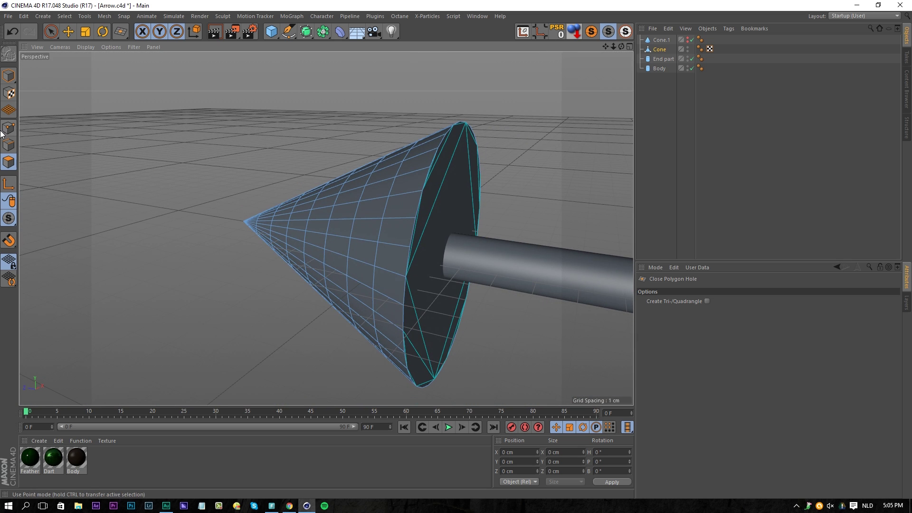
# In model mode, flatten the cone along X to about 1.5 cm and move it forward to about Z 53.5 cm.
pyautogui.click(9, 77)
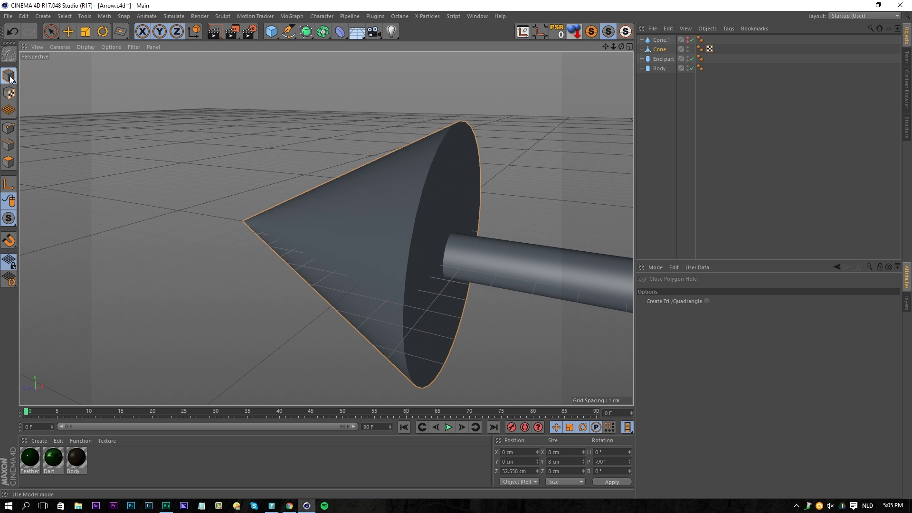
pyautogui.click(86, 31)
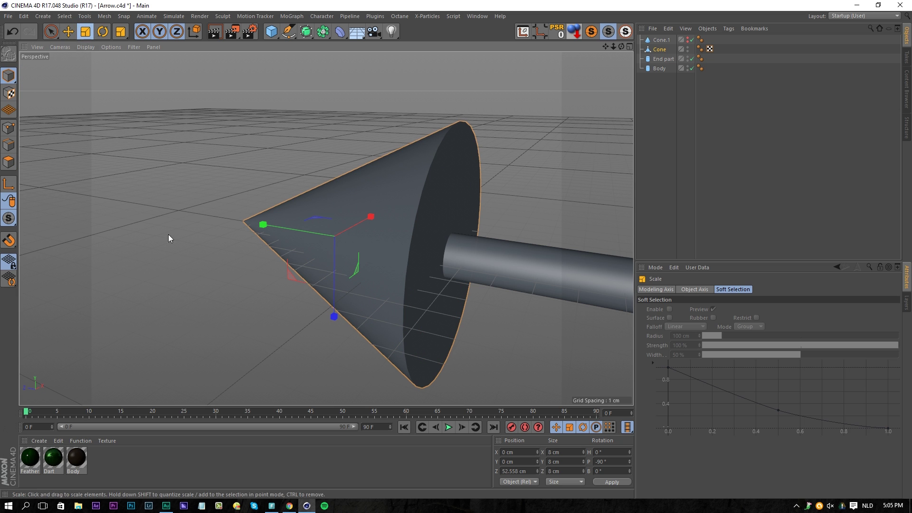
pyautogui.moveTo(368, 219); pyautogui.dragTo(337, 225)
pyautogui.keyDown('alt'); pyautogui.moveTo(505, 293); pyautogui.dragTo(430, 247); pyautogui.keyUp('alt')
pyautogui.press('e')
pyautogui.moveTo(313, 228); pyautogui.dragTo(295, 219)
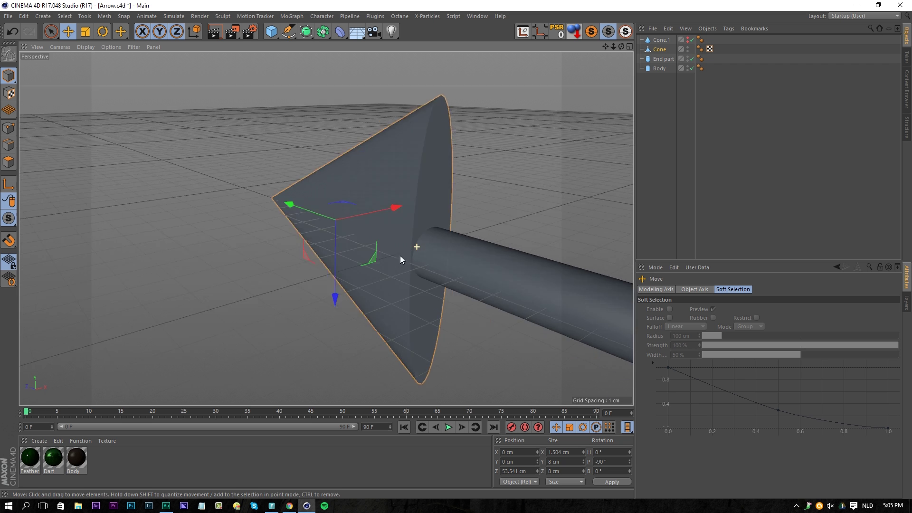
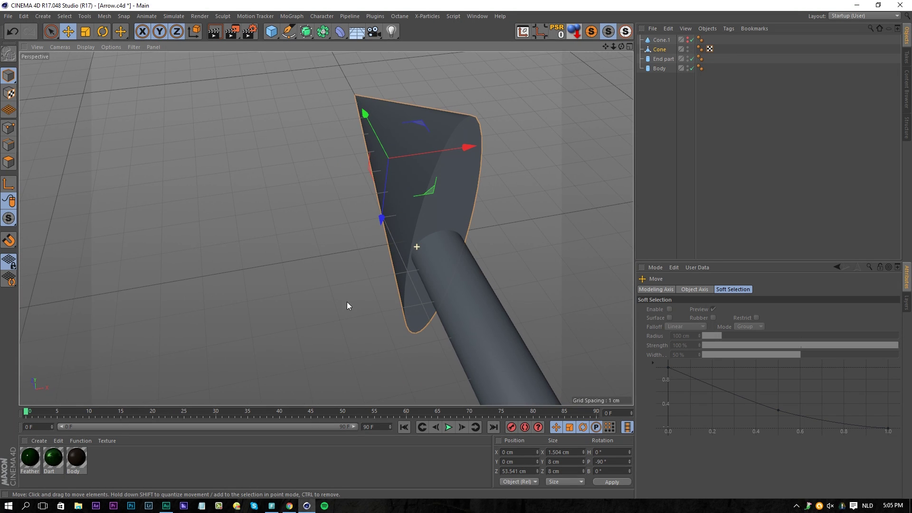
# Thin the flattened cone to about 1.41 cm in X and move it forward to about Z 53.9 cm.
pyautogui.keyDown('alt'); pyautogui.moveTo(427, 169); pyautogui.dragTo(555, 136); pyautogui.keyUp('alt')
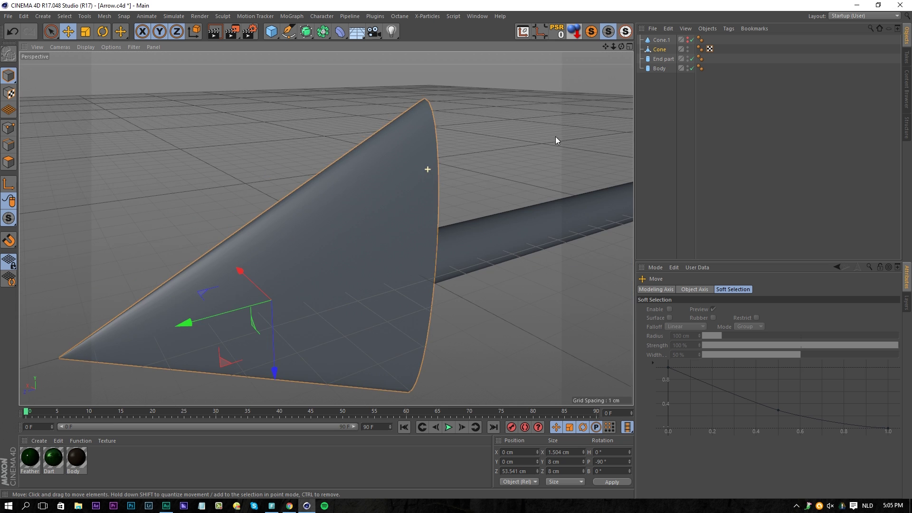
pyautogui.keyDown('alt'); pyautogui.moveTo(283, 251); pyautogui.dragTo(399, 213, button='middle'); pyautogui.keyUp('alt')
pyautogui.moveTo(394, 214)
pyautogui.keyDown('alt'); pyautogui.mouseDown()
pyautogui.moveTo(466, 176)
pyautogui.moveTo(330, 207)
pyautogui.moveTo(486, 250)
pyautogui.mouseUp(); pyautogui.keyUp('alt')
pyautogui.keyDown('alt'); pyautogui.moveTo(487, 250); pyautogui.dragTo(221, 229, button='middle'); pyautogui.keyUp('alt')
pyautogui.keyDown('alt'); pyautogui.moveTo(363, 259); pyautogui.dragTo(232, 269); pyautogui.keyUp('alt')
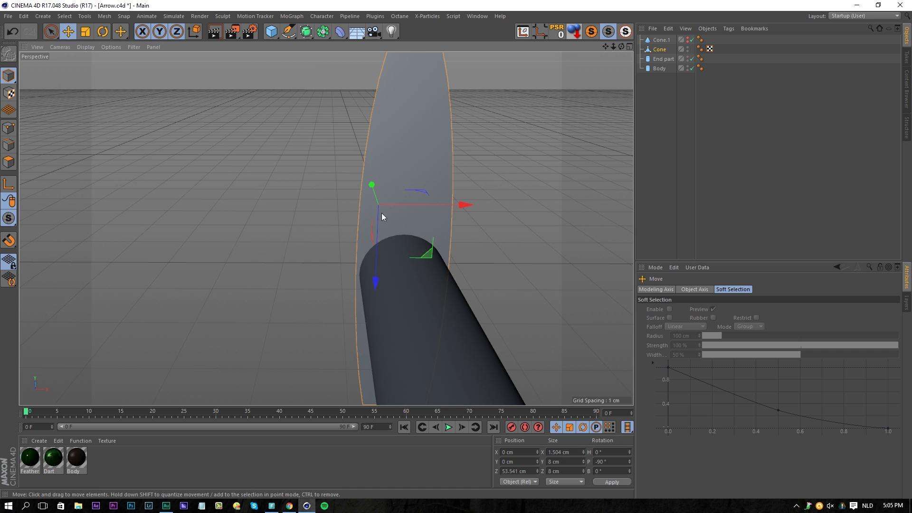
pyautogui.press('t')
pyautogui.moveTo(432, 204); pyautogui.dragTo(428, 204)
pyautogui.press('e')
pyautogui.keyDown('alt'); pyautogui.moveTo(373, 251); pyautogui.dragTo(248, 267); pyautogui.keyUp('alt')
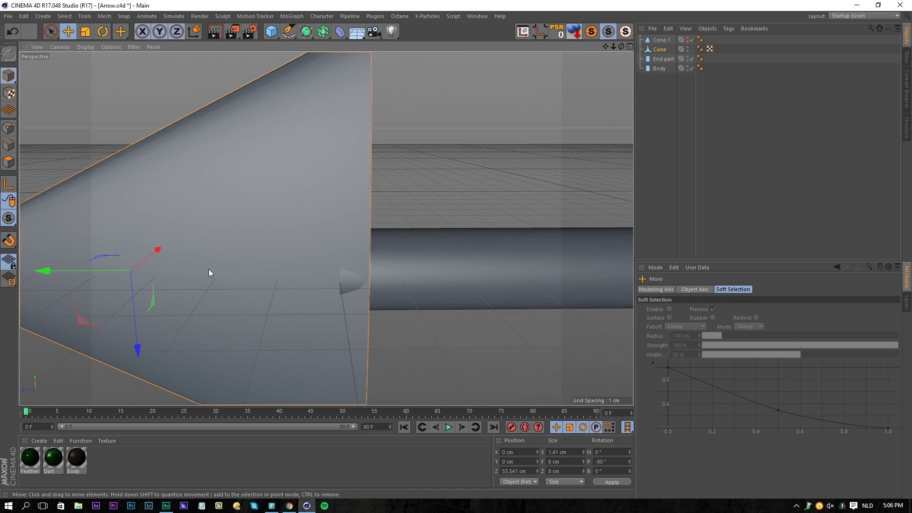
pyautogui.moveTo(107, 273); pyautogui.dragTo(79, 273)
# Scale the flattened arrowhead along its Z axis to about 6.47 cm.
pyautogui.keyDown('alt'); pyautogui.moveTo(326, 228); pyautogui.dragTo(391, 234, button='middle'); pyautogui.keyUp('alt')
pyautogui.moveTo(393, 235)
pyautogui.keyDown('alt'); pyautogui.mouseDown()
pyautogui.moveTo(334, 221)
pyautogui.moveTo(400, 222)
pyautogui.mouseUp(); pyautogui.keyUp('alt')
pyautogui.keyDown('alt'); pyautogui.moveTo(400, 221); pyautogui.dragTo(294, 261, button='right'); pyautogui.keyUp('alt')
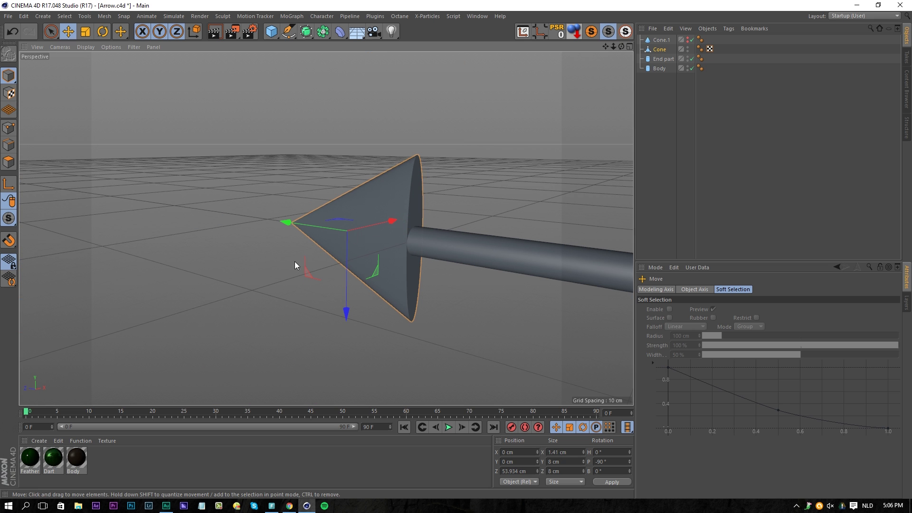
pyautogui.press('t')
pyautogui.moveTo(346, 287); pyautogui.dragTo(346, 276)
pyautogui.keyDown('alt'); pyautogui.moveTo(433, 224); pyautogui.dragTo(524, 223); pyautogui.keyUp('alt')
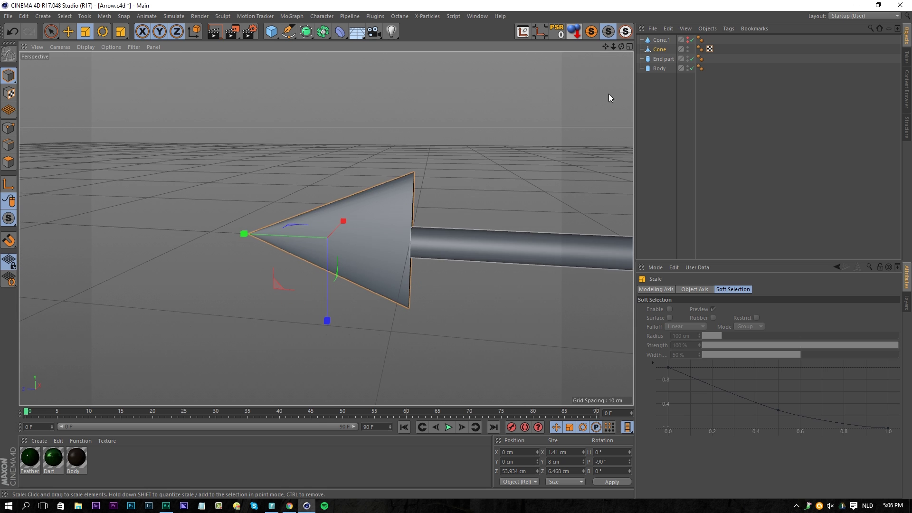
# Make the hidden duplicate cone visible again and keep it selected.
pyautogui.click(668, 41)
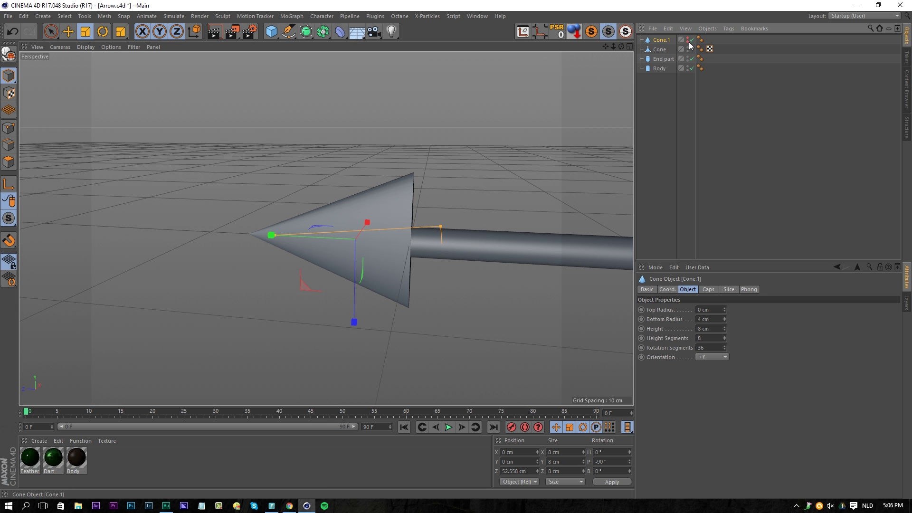
pyautogui.click(688, 41)
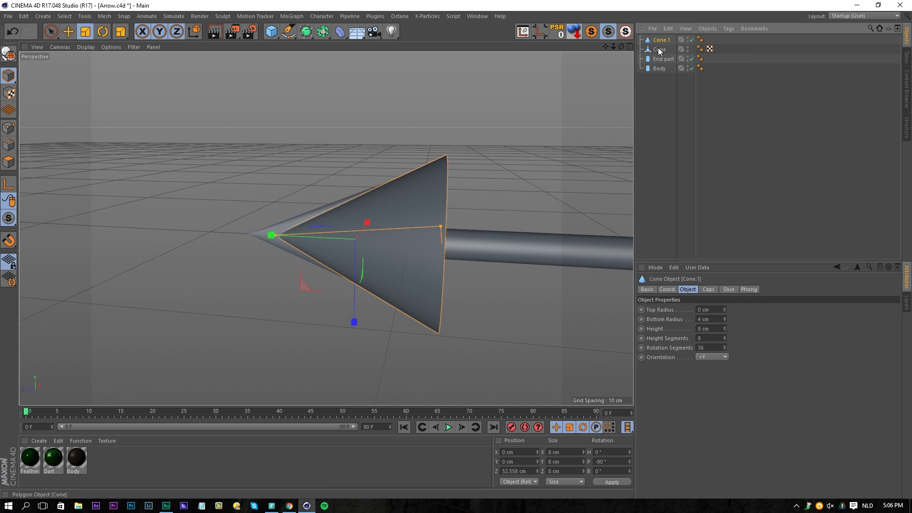
pyautogui.click(645, 40)
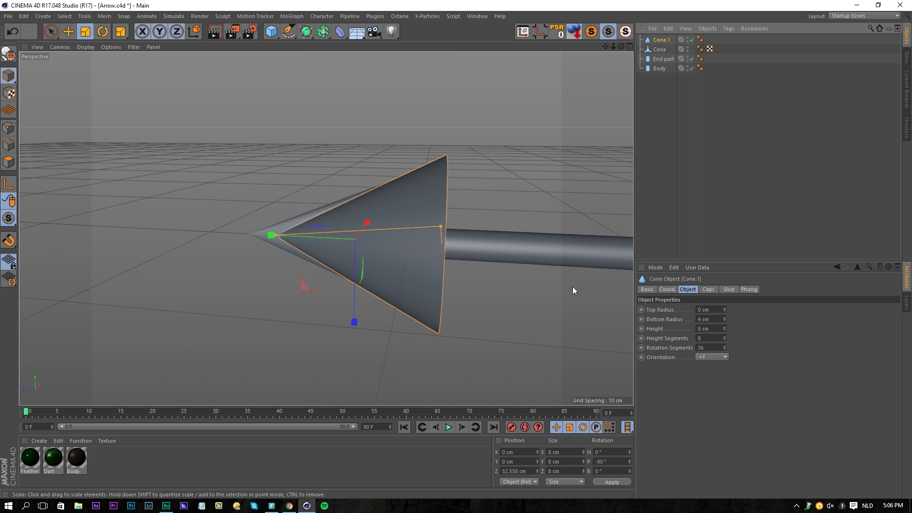
# Shrink the duplicate cone to a height of 3 cm and a bottom radius of 1 cm.
pyautogui.doubleClick(712, 317)
pyautogui.write('2')
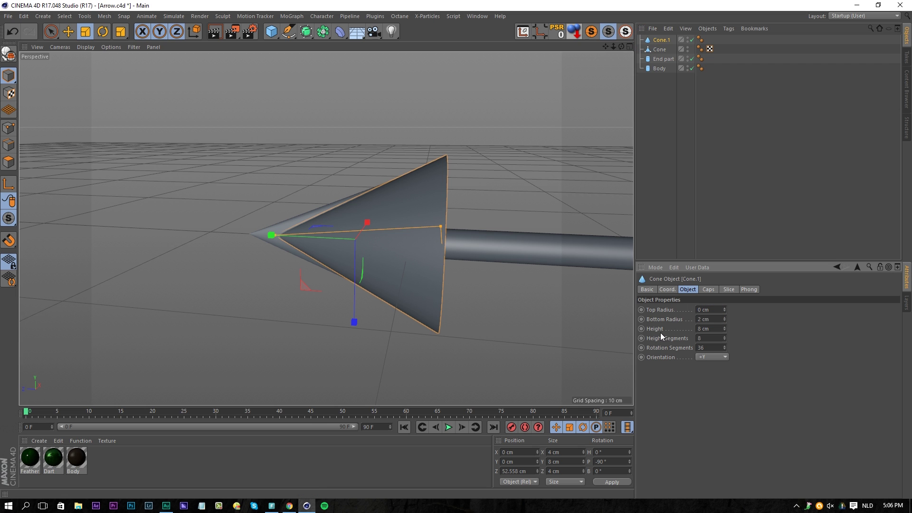
pyautogui.press('Return')
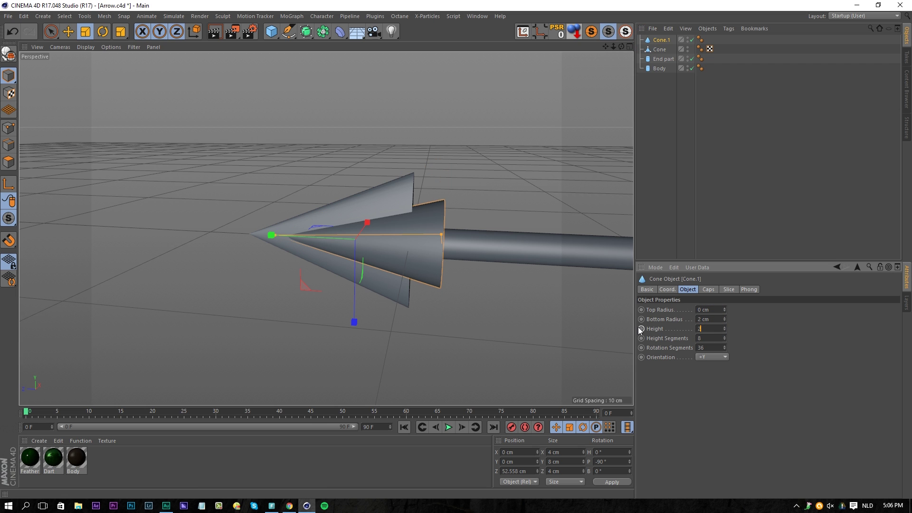
pyautogui.write('2')
pyautogui.press('Return')
pyautogui.write('3')
pyautogui.press('Return')
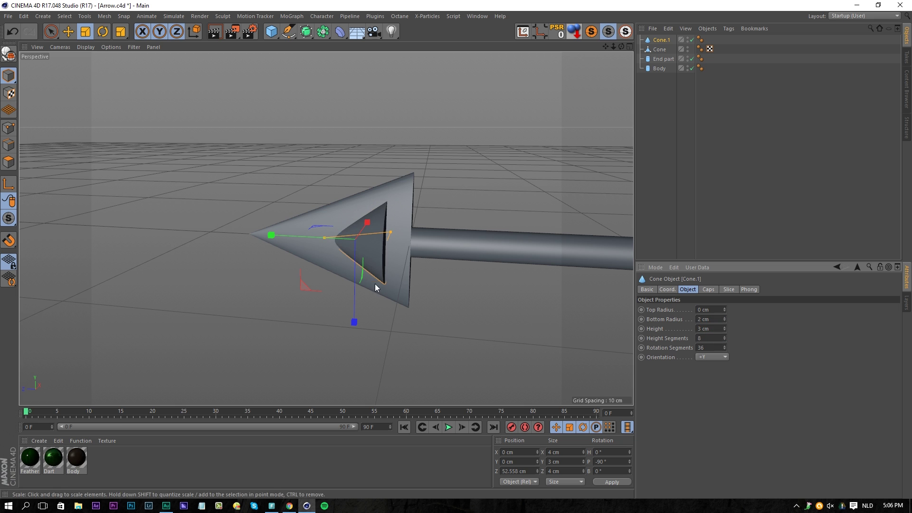
pyautogui.doubleClick(713, 319)
pyautogui.write('1')
pyautogui.press('Return')
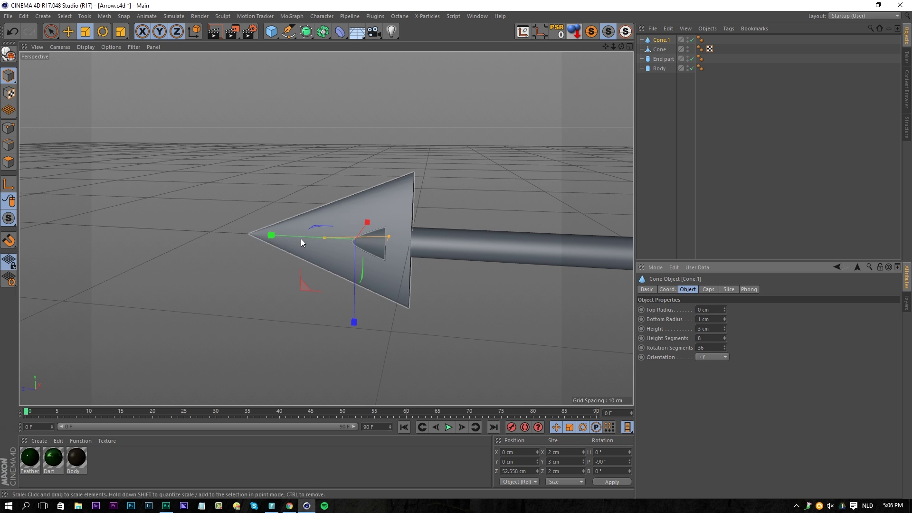
# Move the small cone back over the shaft's front end, to about Z 51.2 cm.
pyautogui.press('e')
pyautogui.moveTo(291, 237); pyautogui.dragTo(318, 241)
pyautogui.keyDown('alt'); pyautogui.moveTo(406, 239); pyautogui.dragTo(448, 238, button='right'); pyautogui.keyUp('alt')
pyautogui.keyDown('alt'); pyautogui.moveTo(448, 239); pyautogui.dragTo(405, 251); pyautogui.keyUp('alt')
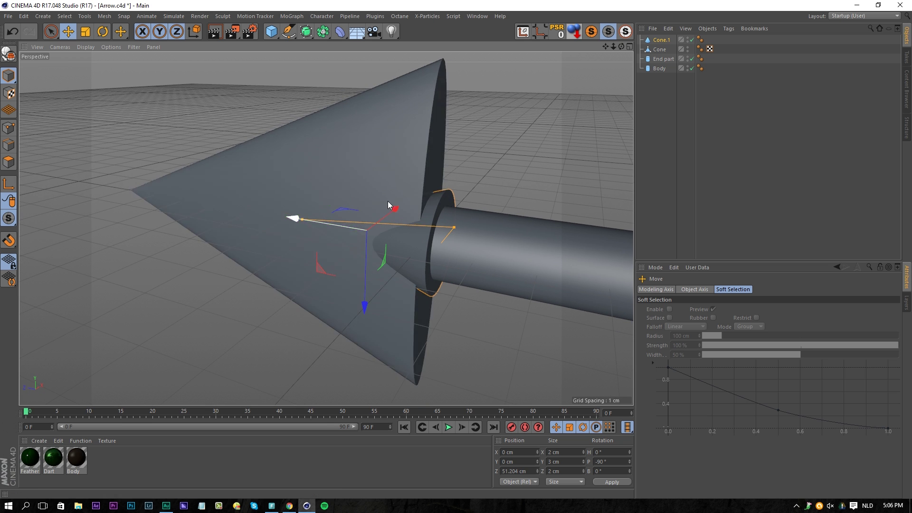
# Set the small cone's height to 5 cm and move it forward to about Z 52.3 cm.
pyautogui.click(660, 40)
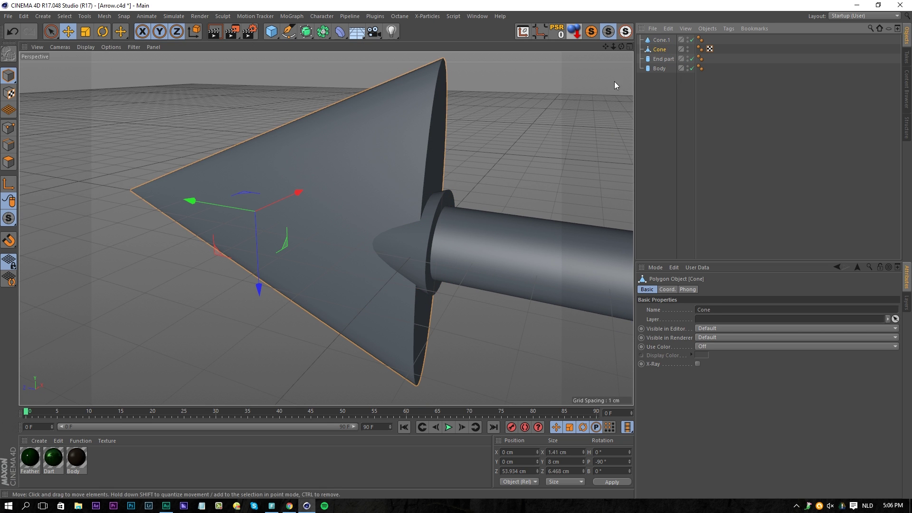
pyautogui.moveTo(725, 329); pyautogui.dragTo(722, 327)
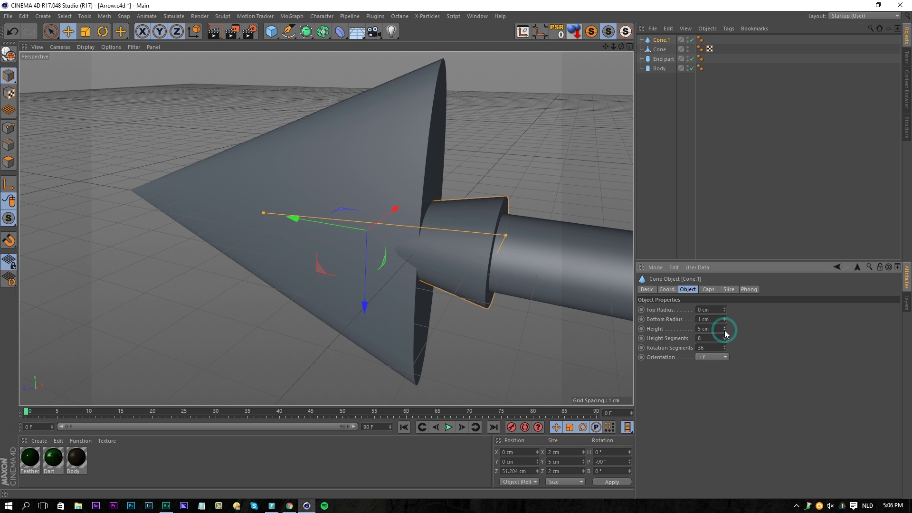
pyautogui.moveTo(309, 222); pyautogui.dragTo(266, 210)
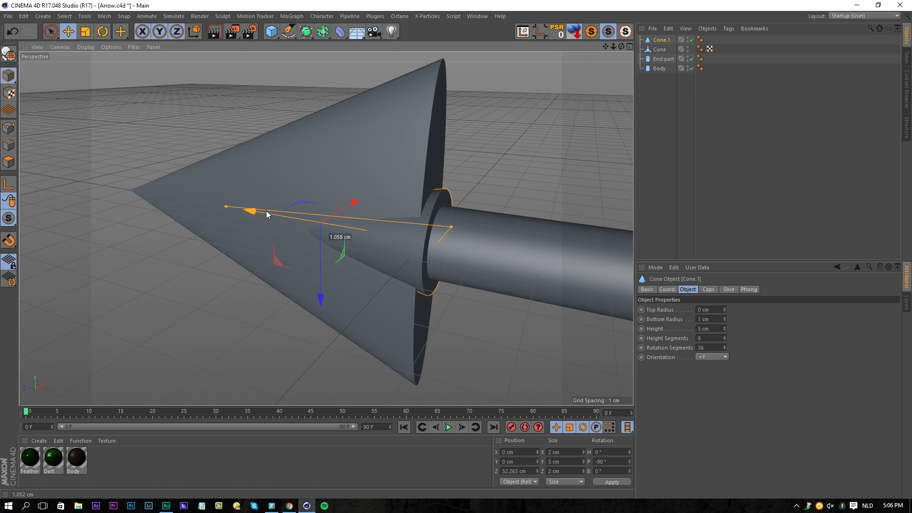
pyautogui.moveTo(332, 212)
pyautogui.keyDown('alt'); pyautogui.mouseDown()
pyautogui.moveTo(418, 196)
pyautogui.moveTo(385, 181)
pyautogui.moveTo(247, 213)
pyautogui.moveTo(327, 199)
pyautogui.mouseUp(); pyautogui.keyUp('alt')
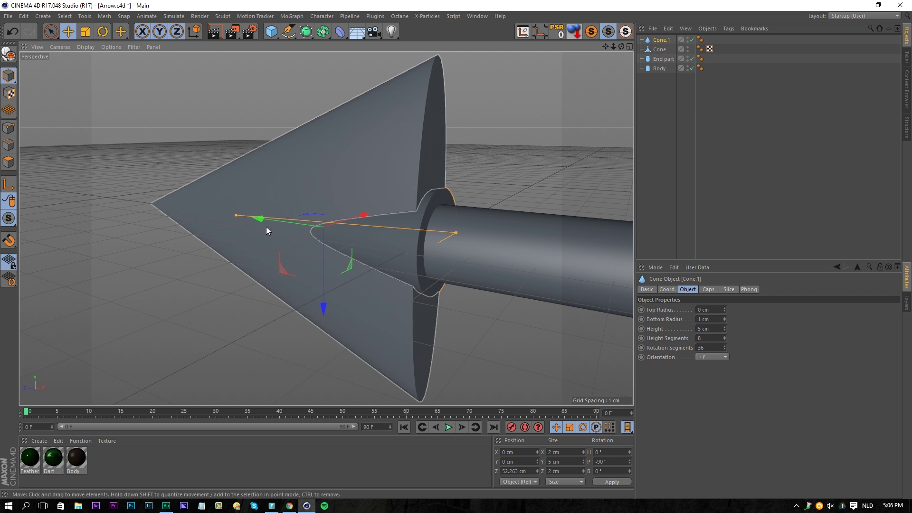
pyautogui.moveTo(275, 217); pyautogui.dragTo(540, 226)
# Add a cube primitive and set its X size to 0.2 cm.
pyautogui.scroll(-4, 534, 220)
pyautogui.scroll(-5, 540, 224)
pyautogui.keyDown('alt'); pyautogui.moveTo(539, 220); pyautogui.dragTo(175, 279, button='middle'); pyautogui.keyUp('alt')
pyautogui.keyDown('alt'); pyautogui.moveTo(174, 282); pyautogui.dragTo(271, 250); pyautogui.keyUp('alt')
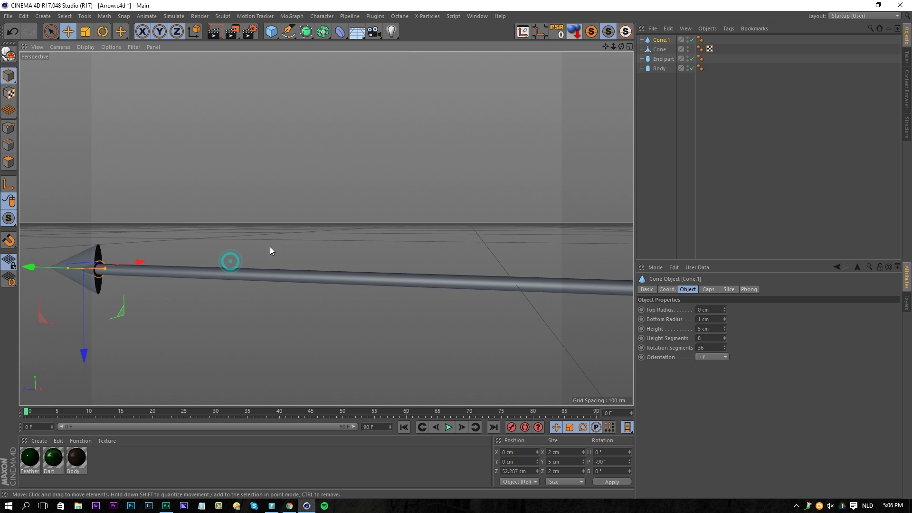
pyautogui.click(272, 34)
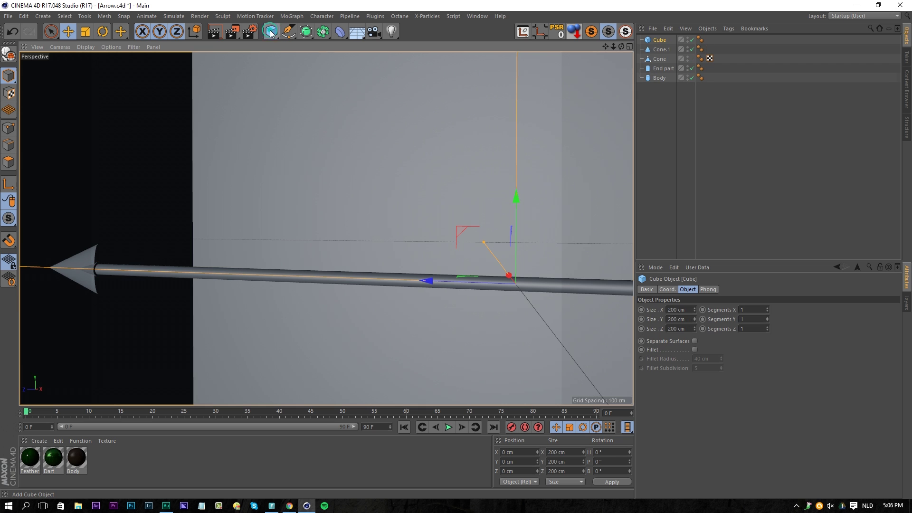
pyautogui.click(670, 309)
pyautogui.write('1')
pyautogui.press('Return')
pyautogui.doubleClick(683, 310)
pyautogui.write('0.1')
pyautogui.press('Return')
pyautogui.moveTo(620, 316); pyautogui.dragTo(578, 320)
pyautogui.write('0.2')
pyautogui.press('Return')
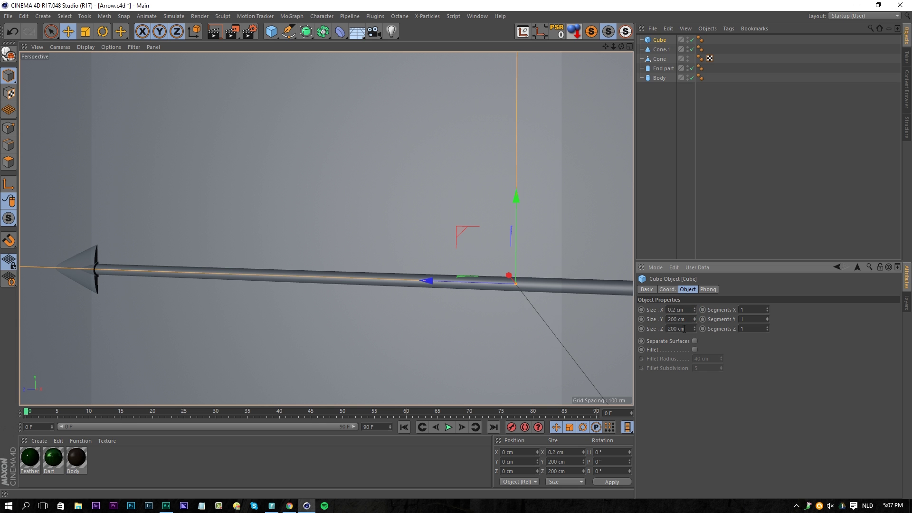
# Set the thin cube's Z size to 10 cm and its Y size to 3 cm.
pyautogui.write('10')
pyautogui.press('Return')
pyautogui.click(686, 317)
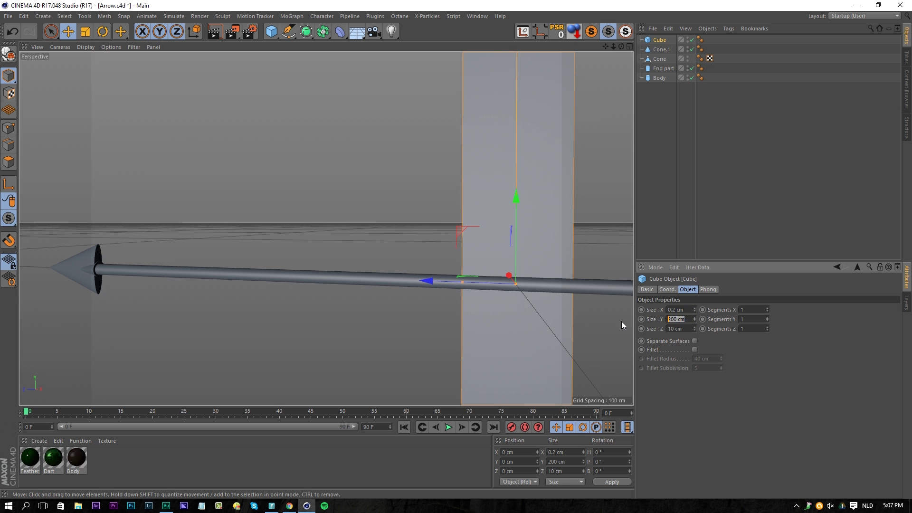
pyautogui.write('3')
pyautogui.press('Return')
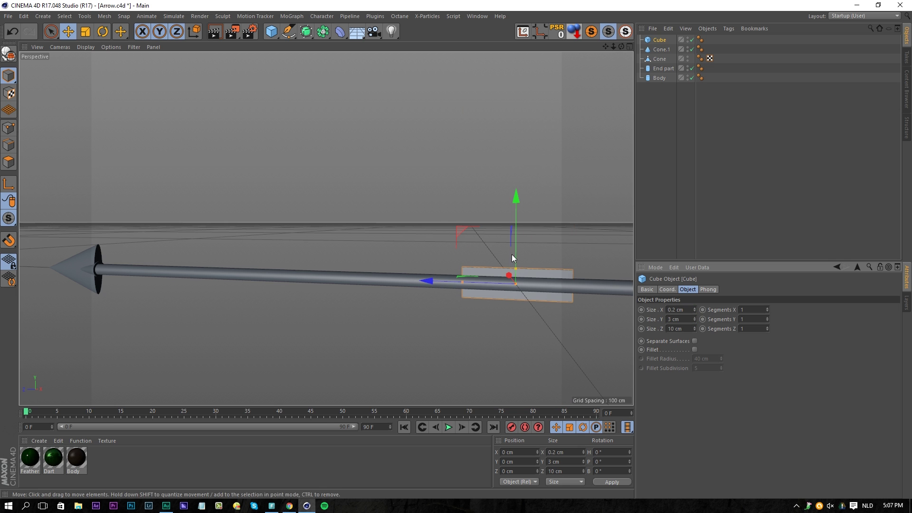
pyautogui.moveTo(515, 232); pyautogui.dragTo(516, 226)
pyautogui.hotkey('ctrl', 'z')
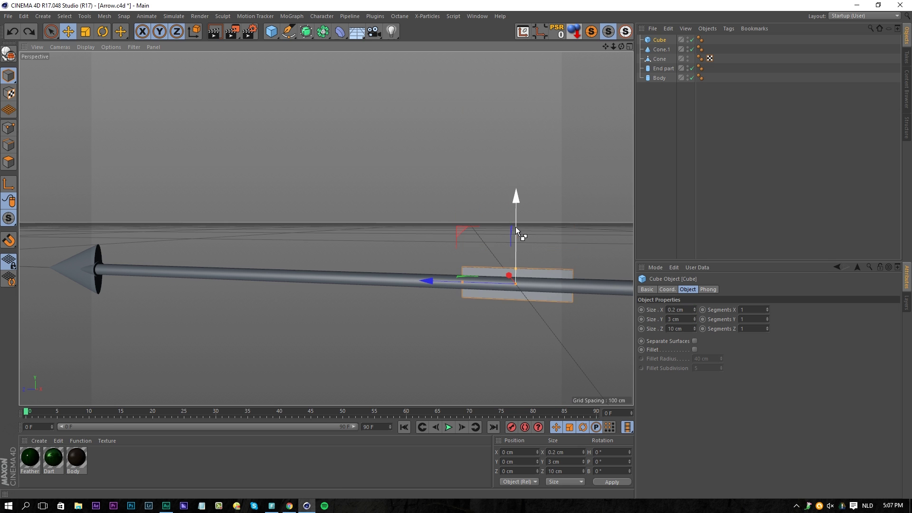
# Convert the thin cube into an editable polygon object and switch to point editing.
pyautogui.keyDown('alt'); pyautogui.moveTo(505, 262); pyautogui.dragTo(344, 255, button='middle'); pyautogui.keyUp('alt')
pyautogui.scroll(2, 357, 256)
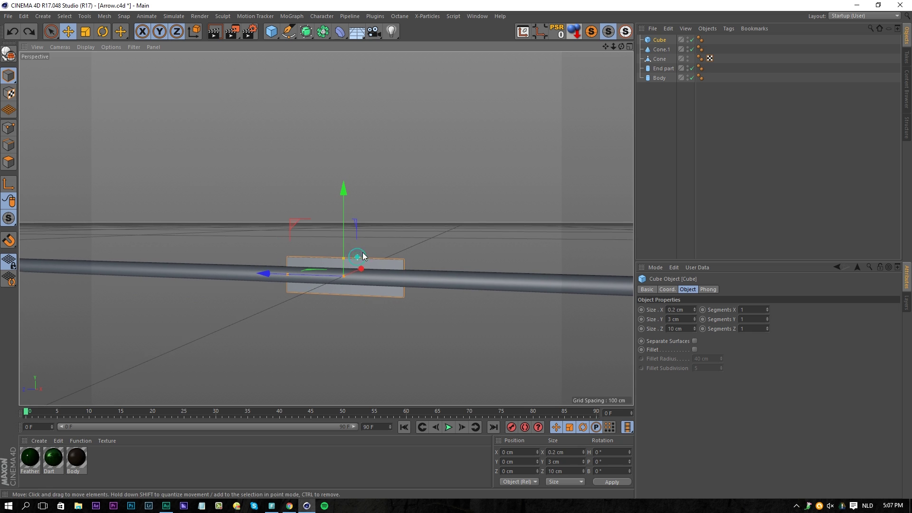
pyautogui.click(648, 40)
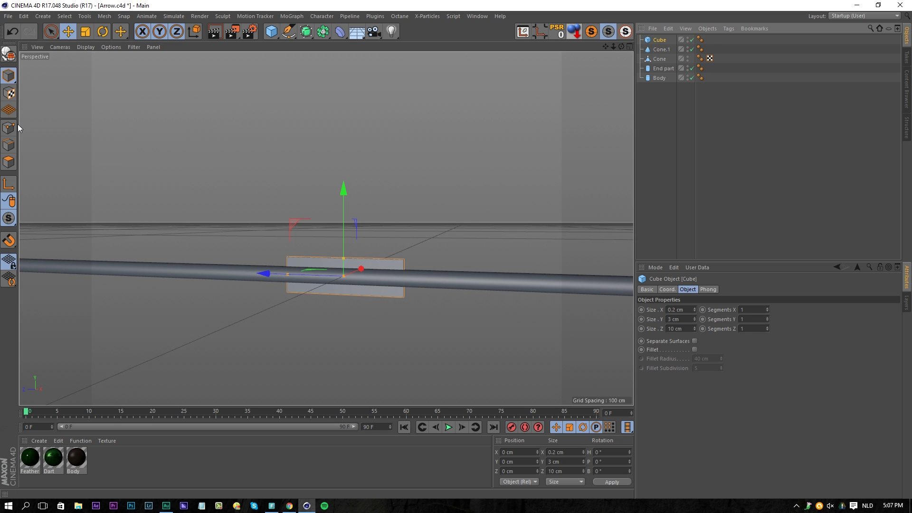
pyautogui.press('c')
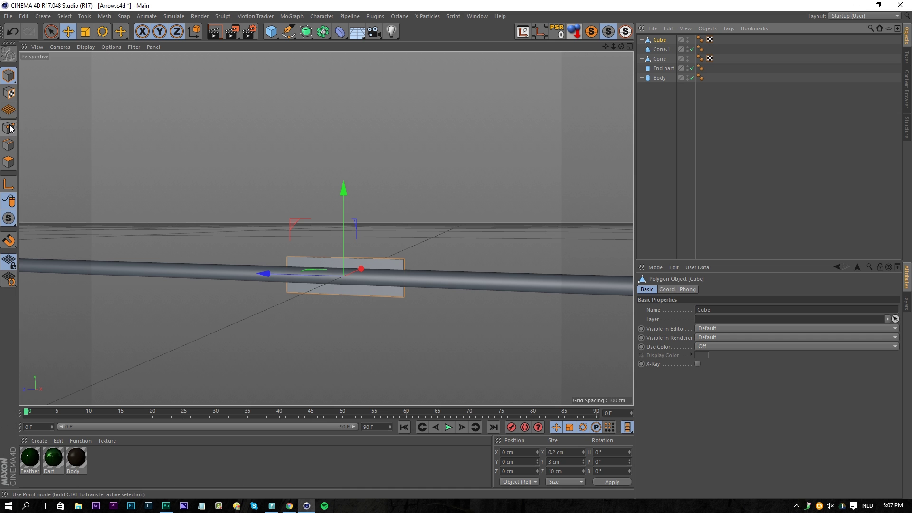
pyautogui.click(9, 128)
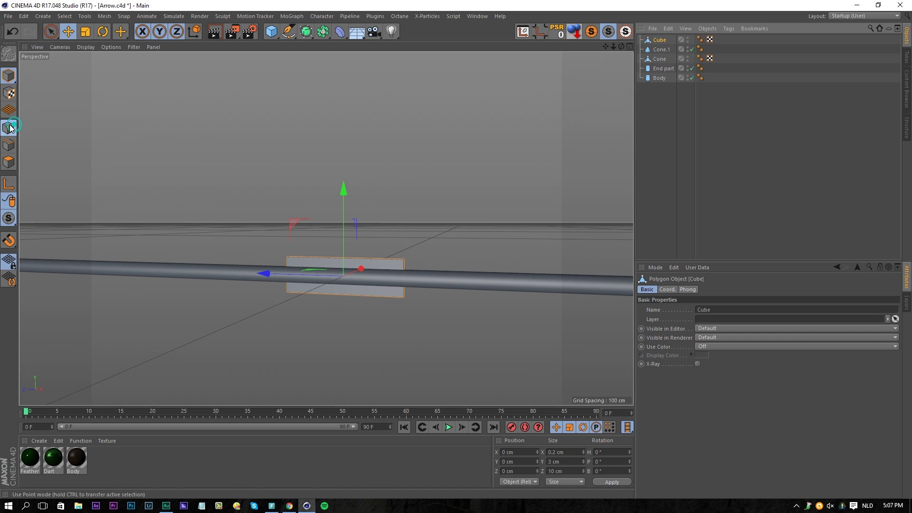
# With Only Select Visible Elements off, select the cube's upper points in the Right view and shift them back to about Z -2.18 cm.
pyautogui.click(52, 32)
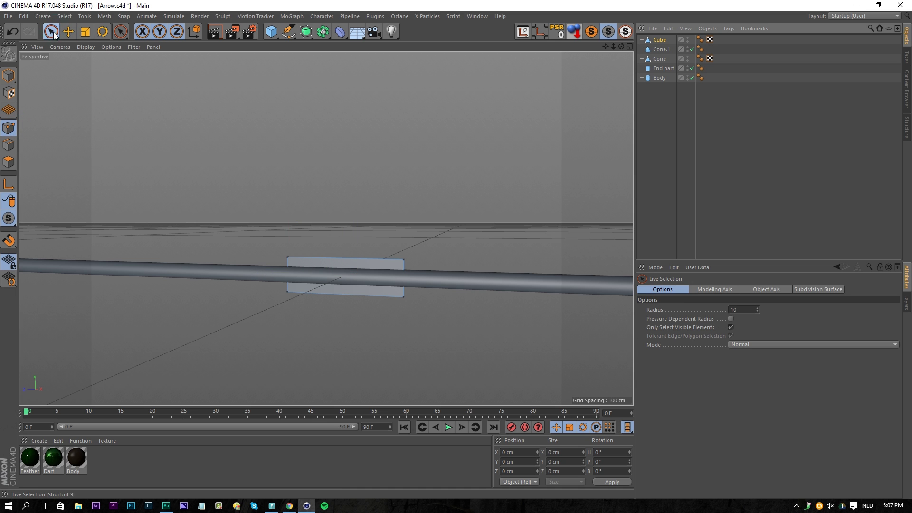
pyautogui.click(728, 327)
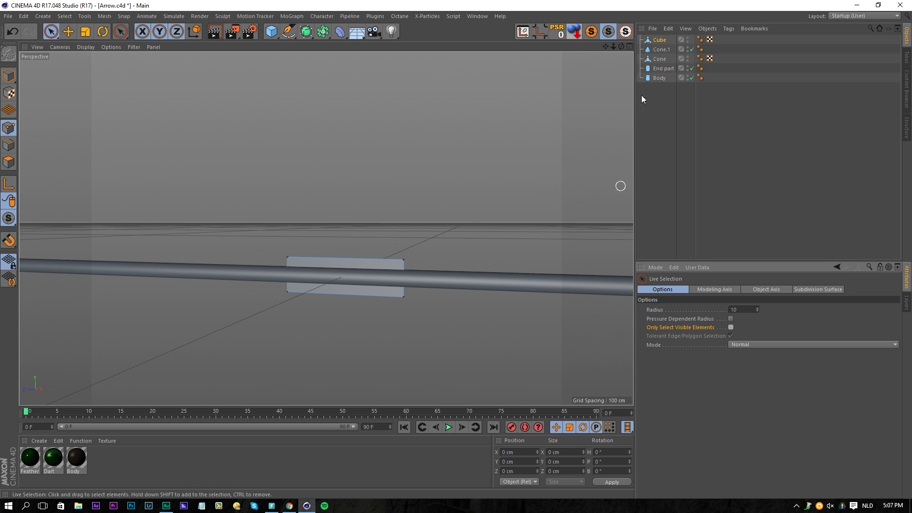
pyautogui.click(630, 47)
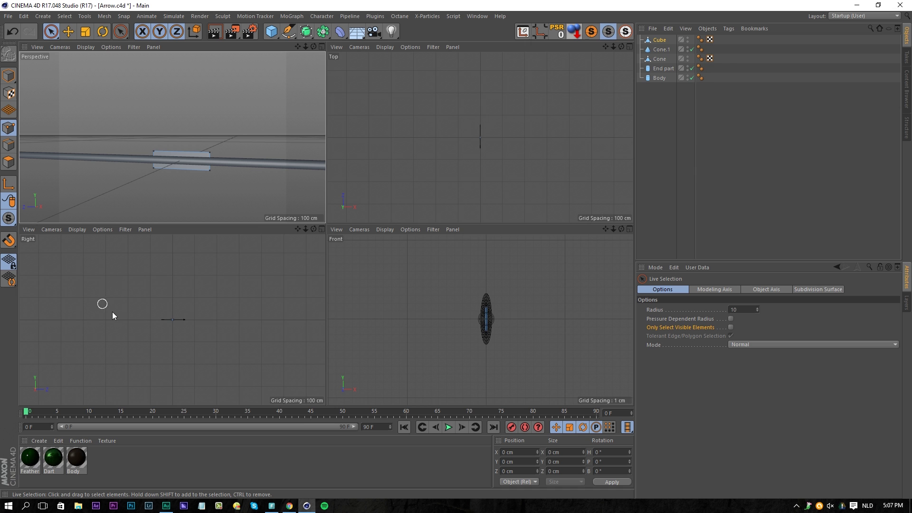
pyautogui.click(322, 229)
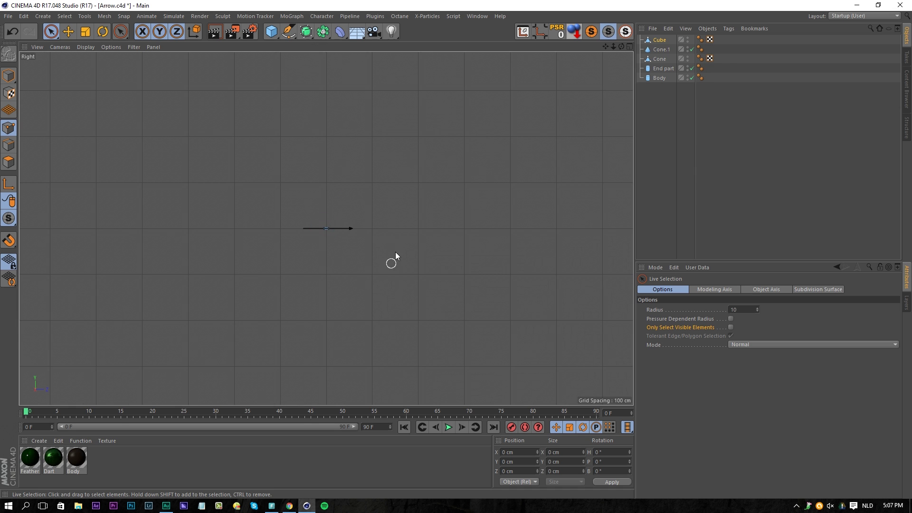
pyautogui.keyDown('alt'); pyautogui.moveTo(334, 223); pyautogui.dragTo(531, 225, button='right'); pyautogui.keyUp('alt')
pyautogui.keyDown('alt'); pyautogui.moveTo(531, 221); pyautogui.dragTo(555, 223, button='middle'); pyautogui.keyUp('alt')
pyautogui.click(530, 261)
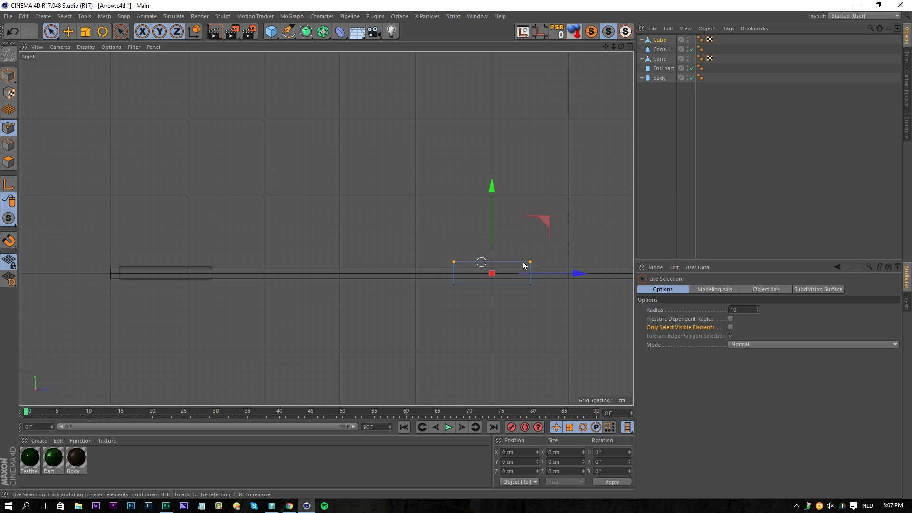
pyautogui.moveTo(350, 264); pyautogui.dragTo(358, 263)
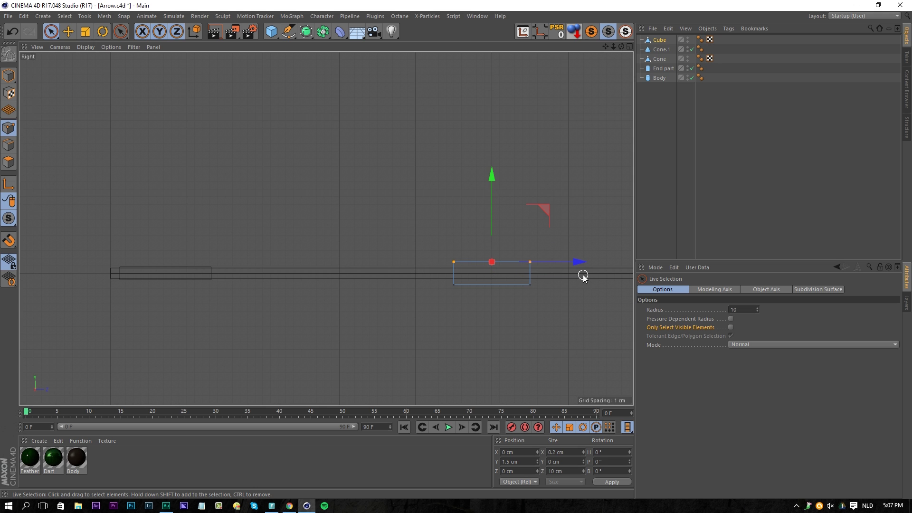
pyautogui.moveTo(577, 263); pyautogui.dragTo(561, 261)
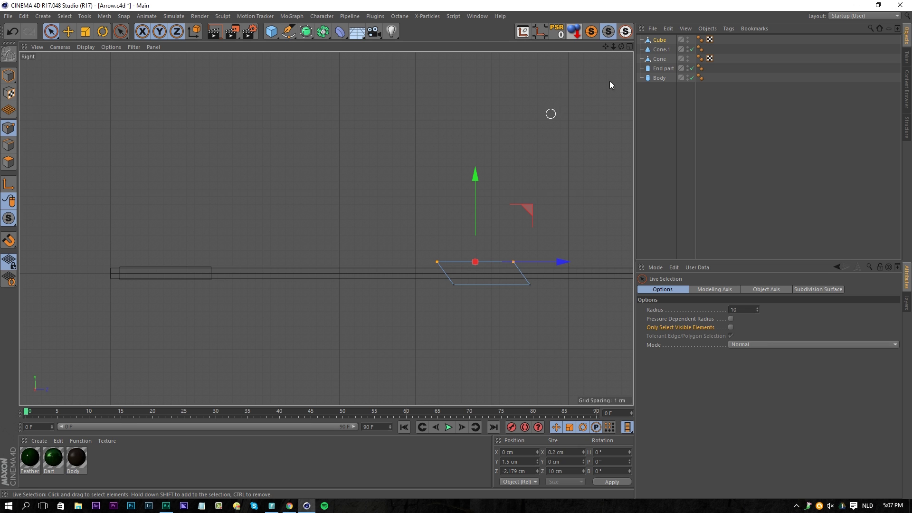
# Return to the perspective view, add a MoGraph Cloner and nest the slanted cube under it.
pyautogui.click(629, 46)
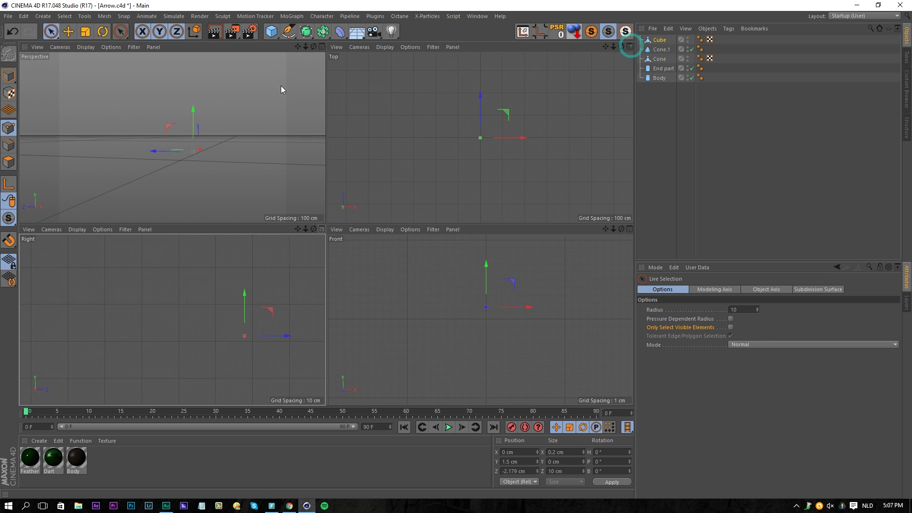
pyautogui.click(321, 46)
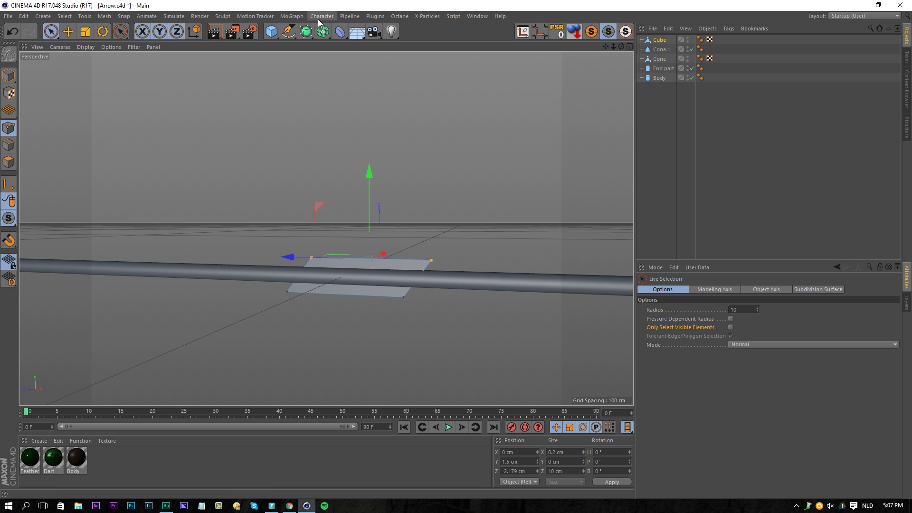
pyautogui.click(290, 17)
pyautogui.click(312, 87)
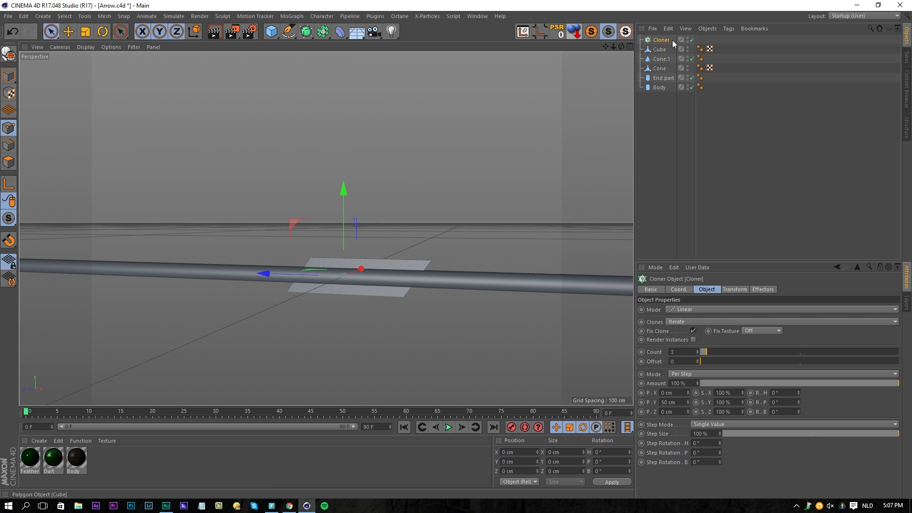
pyautogui.moveTo(650, 52)
pyautogui.mouseDown()
pyautogui.moveTo(671, 46)
pyautogui.moveTo(661, 41)
pyautogui.mouseUp()
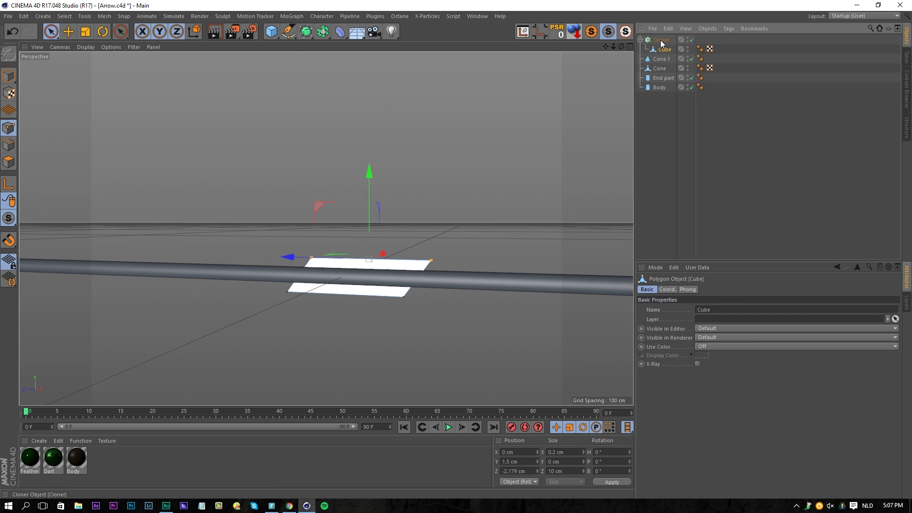
# Set the cloner to Radial mode with a count of 4.
pyautogui.click(683, 310)
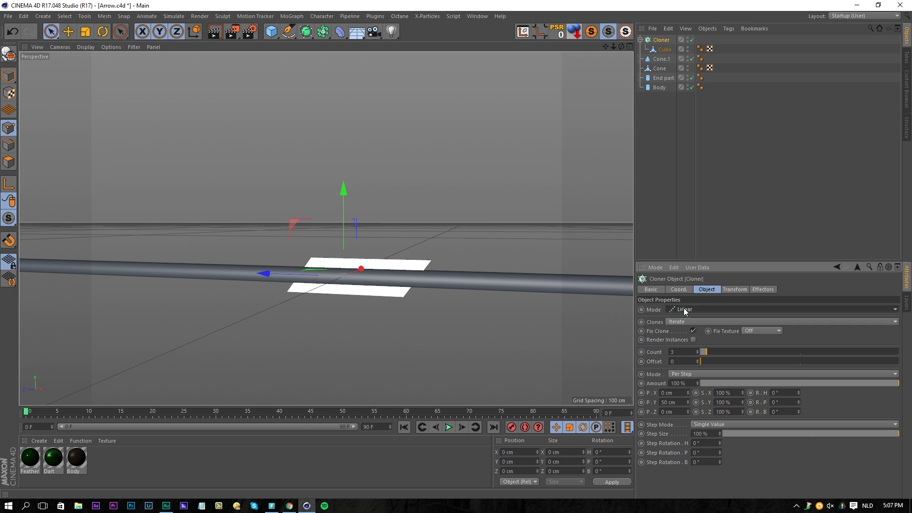
pyautogui.click(691, 337)
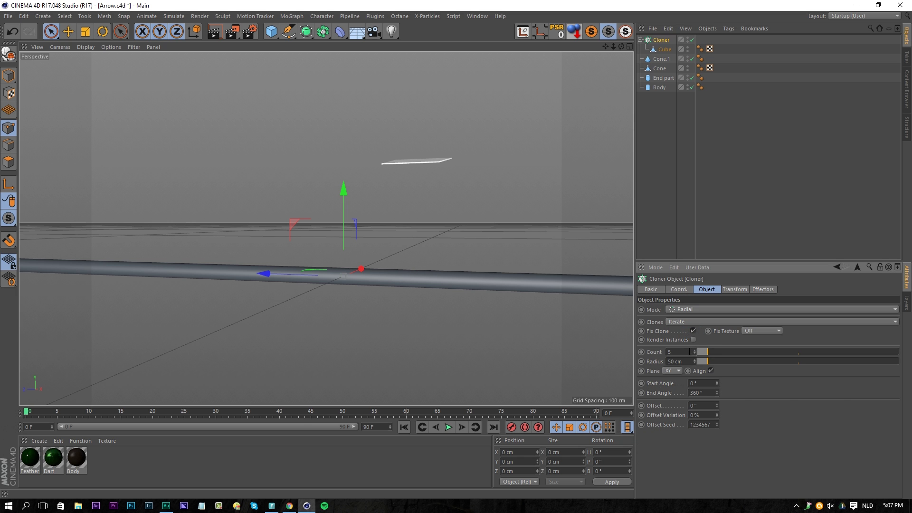
pyautogui.write('4')
pyautogui.press('Return')
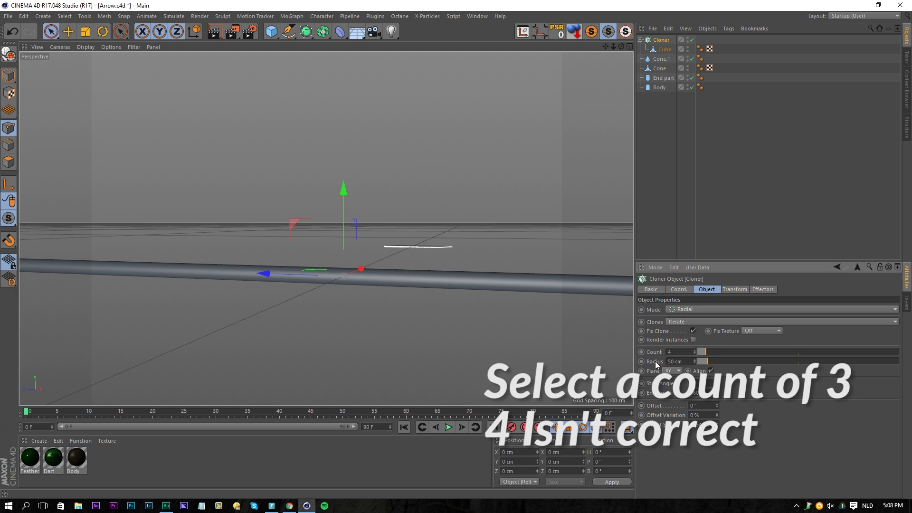
# Rotate the clones' heading (R.H) in the cloner's transform so the feathers stand outward from the shaft.
pyautogui.click(737, 288)
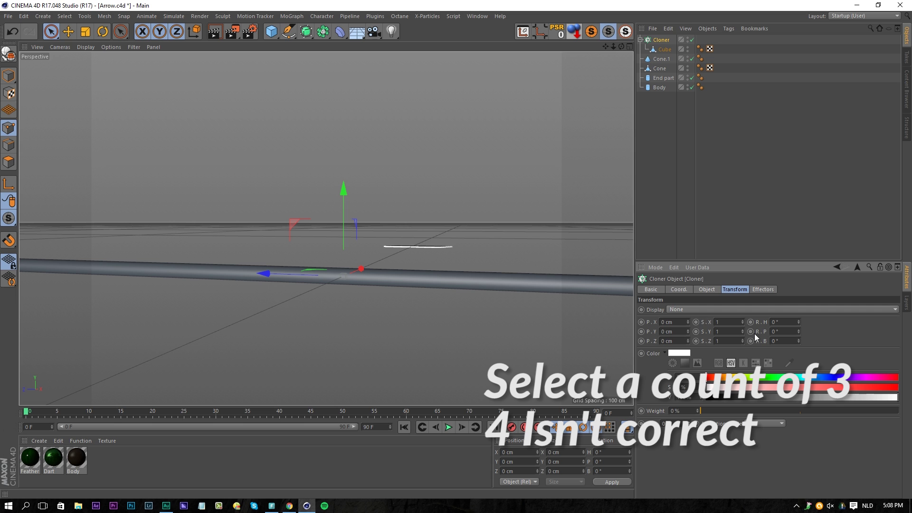
pyautogui.press('Return')
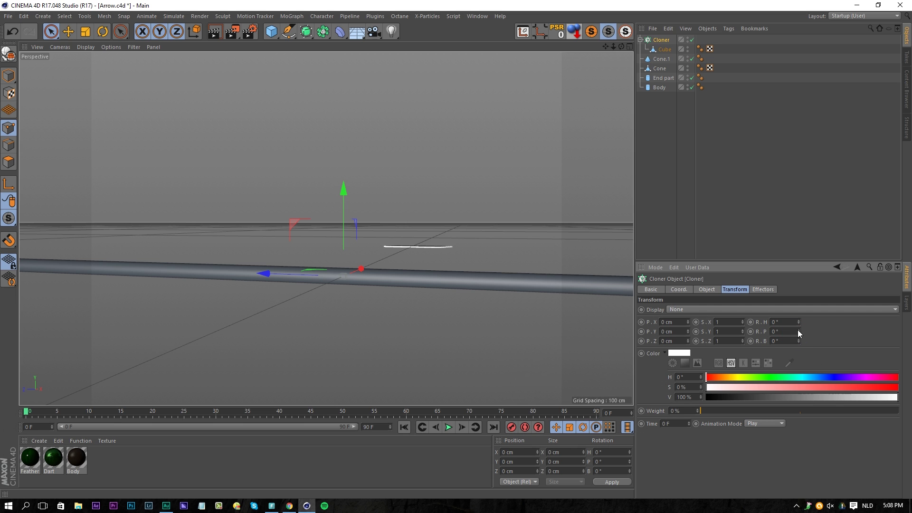
pyautogui.moveTo(798, 323); pyautogui.dragTo(798, 294)
pyautogui.keyDown('alt'); pyautogui.moveTo(492, 287); pyautogui.dragTo(425, 276, button='right'); pyautogui.keyUp('alt')
pyautogui.keyDown('alt'); pyautogui.moveTo(448, 257); pyautogui.dragTo(456, 276); pyautogui.keyUp('alt')
# Reduce the cloner's radius to 1 cm to bring the feathers onto the shaft.
pyautogui.click(705, 289)
pyautogui.moveTo(688, 364)
pyautogui.mouseDown()
pyautogui.moveTo(596, 362)
pyautogui.moveTo(608, 359)
pyautogui.mouseUp()
pyautogui.keyDown('alt'); pyautogui.moveTo(450, 266); pyautogui.dragTo(517, 266, button='right'); pyautogui.keyUp('alt')
pyautogui.moveTo(461, 293)
pyautogui.keyDown('alt'); pyautogui.mouseDown()
pyautogui.moveTo(322, 259)
pyautogui.moveTo(469, 293)
pyautogui.mouseUp(); pyautogui.keyUp('alt')
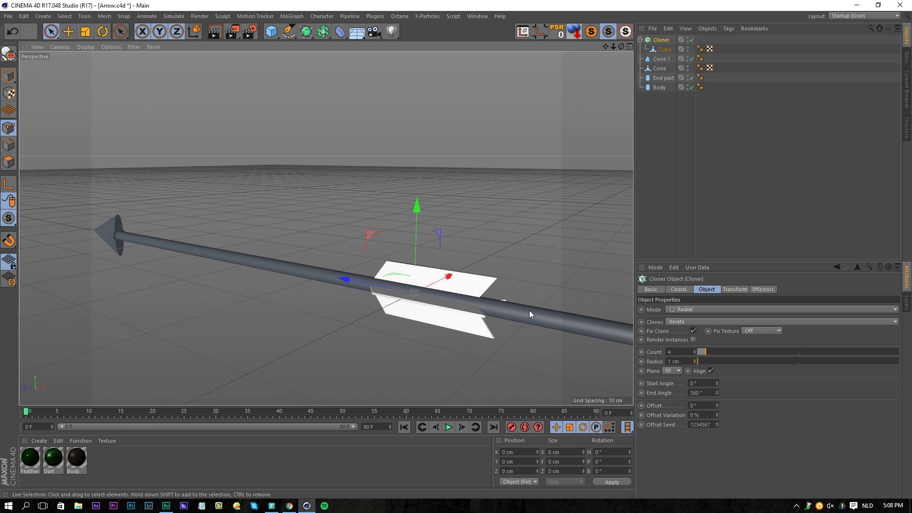
# Move the feather cloner back along the shaft's Z axis onto the thicker end part.
pyautogui.click(728, 290)
pyautogui.click(706, 290)
pyautogui.keyDown('alt'); pyautogui.moveTo(367, 256); pyautogui.dragTo(467, 258); pyautogui.keyUp('alt')
pyautogui.keyDown('alt'); pyautogui.moveTo(468, 257); pyautogui.dragTo(264, 301, button='middle'); pyautogui.keyUp('alt')
pyautogui.keyDown('alt'); pyautogui.moveTo(304, 294); pyautogui.dragTo(283, 299, button='right'); pyautogui.keyUp('alt')
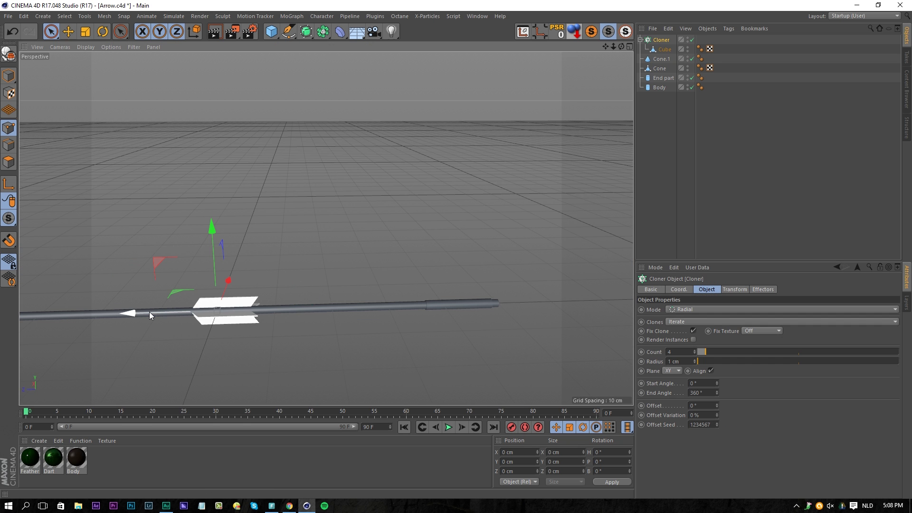
pyautogui.moveTo(149, 312); pyautogui.dragTo(385, 324)
pyautogui.scroll(4, 529, 313)
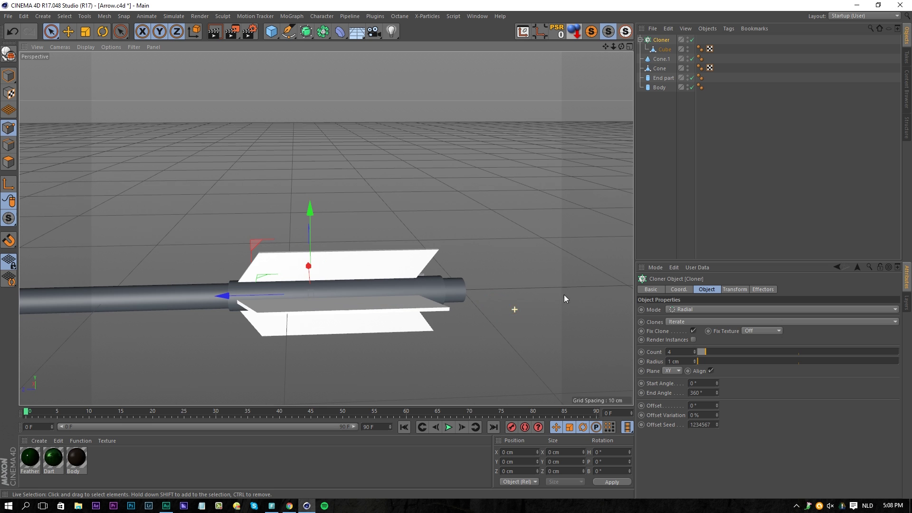
pyautogui.moveTo(232, 298); pyautogui.dragTo(238, 297)
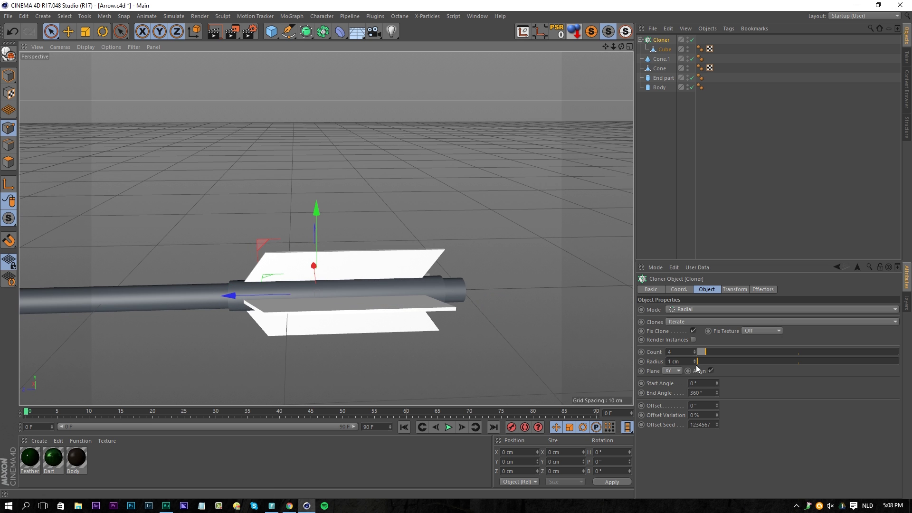
# Set the cloner's radius to 2.5 cm and check the feathers from behind the arrow.
pyautogui.click(694, 359)
pyautogui.moveTo(689, 360); pyautogui.dragTo(586, 360)
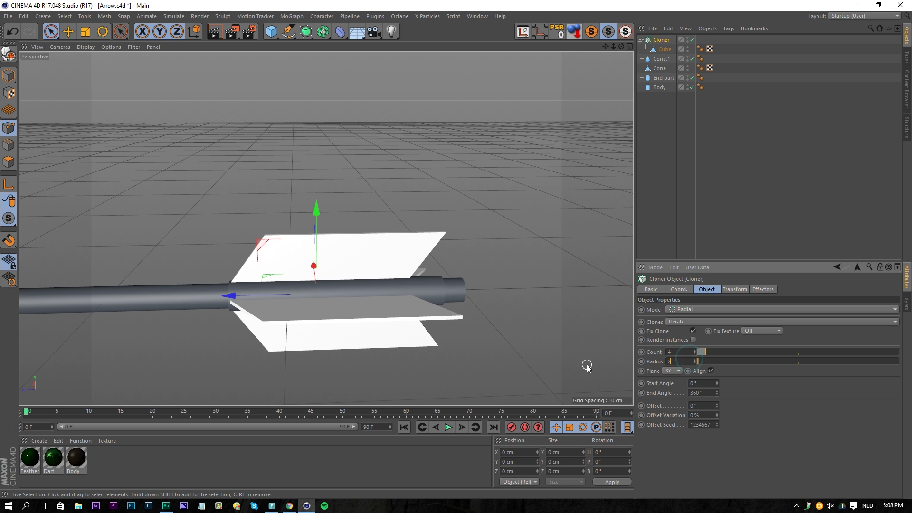
pyautogui.write('2.5')
pyautogui.press('Return')
pyautogui.keyDown('alt'); pyautogui.moveTo(429, 295); pyautogui.dragTo(262, 244); pyautogui.keyUp('alt')
pyautogui.moveTo(472, 292)
pyautogui.keyDown('alt'); pyautogui.mouseDown()
pyautogui.moveTo(456, 306)
pyautogui.moveTo(420, 311)
pyautogui.mouseUp(); pyautogui.keyUp('alt')
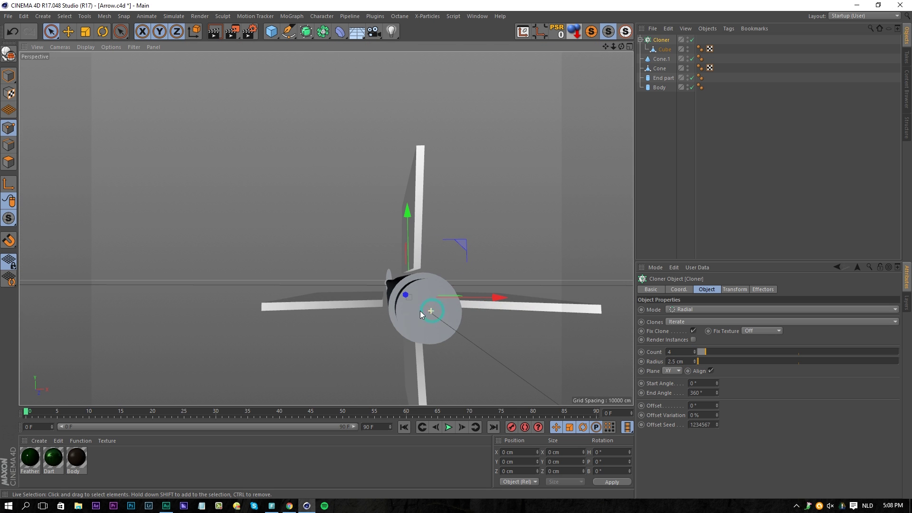
# Set the cloner's radius to 2.2 cm so the feathers sit against the end part.
pyautogui.moveTo(687, 361); pyautogui.dragTo(594, 366)
pyautogui.write('2.2')
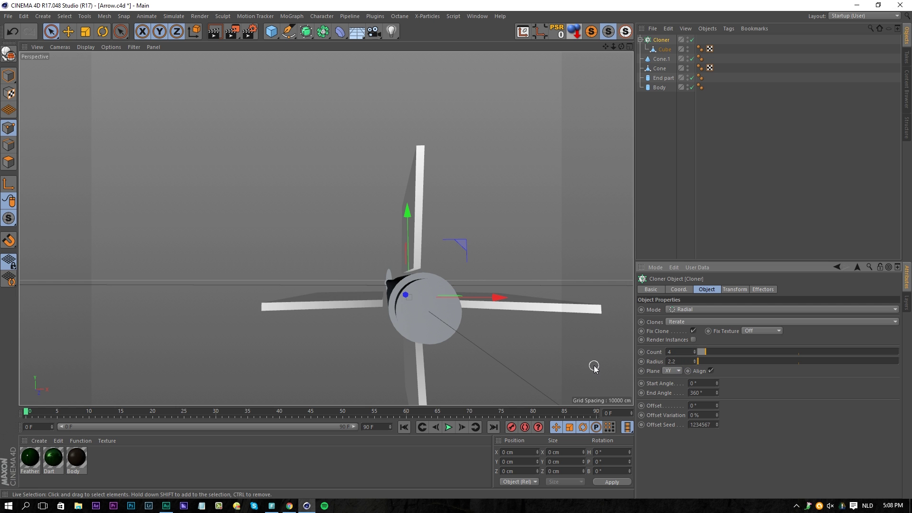
pyautogui.press('Return')
pyautogui.keyDown('alt'); pyautogui.moveTo(382, 308); pyautogui.dragTo(444, 313); pyautogui.keyUp('alt')
# Switch back to model editing and slide the feather cloner slightly further toward the arrow's tail.
pyautogui.hotkey('ctrl', 'shift', 'z')
pyautogui.hotkey('ctrl', 'shift', 'z')
pyautogui.hotkey('ctrl', 'shift', 'z')
pyautogui.hotkey('ctrl', 'shift', 'z')
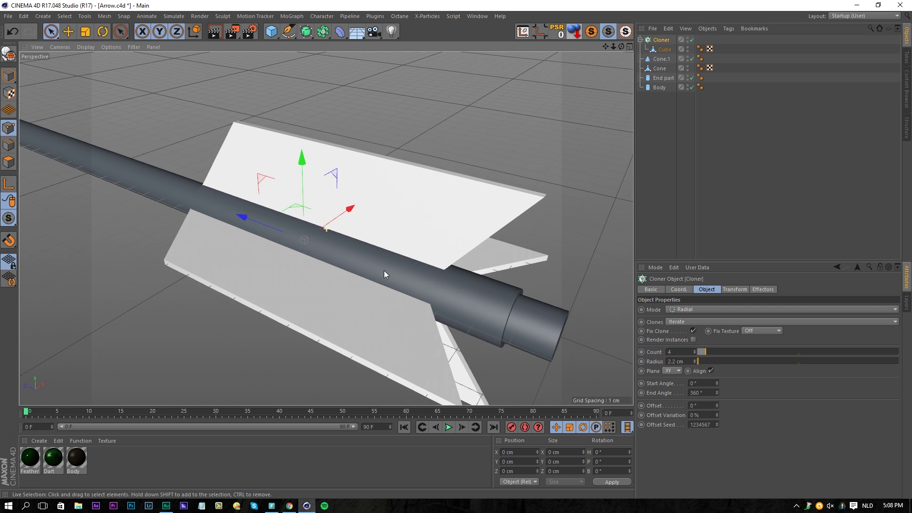
pyautogui.hotkey('ctrl', 'shift', 'z')
pyautogui.hotkey('ctrl', 'shift', 'z')
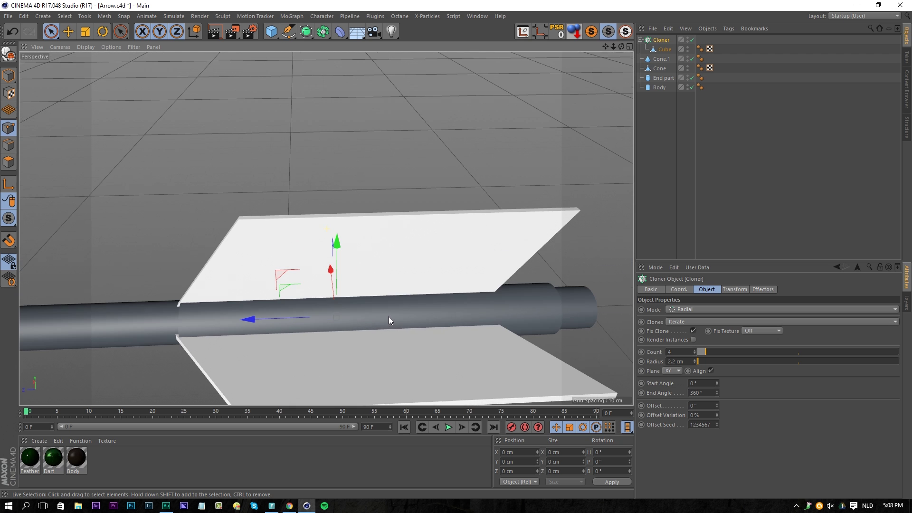
pyautogui.hotkey('ctrl', 'shift', 'z')
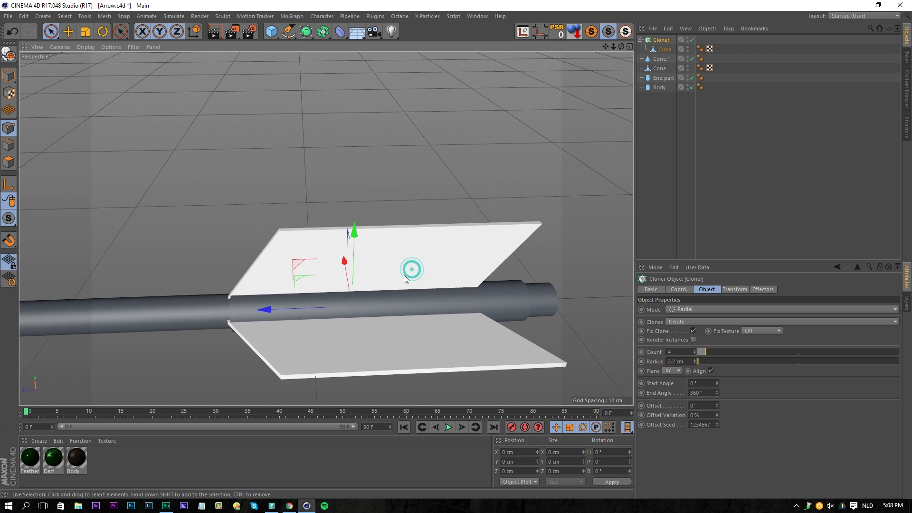
pyautogui.click(10, 77)
pyautogui.moveTo(301, 309); pyautogui.dragTo(325, 311)
# Scale the cube inside the cloner along X to a thickness of about 0.095 cm.
pyautogui.keyDown('alt'); pyautogui.moveTo(319, 306); pyautogui.dragTo(584, 368); pyautogui.keyUp('alt')
pyautogui.click(664, 50)
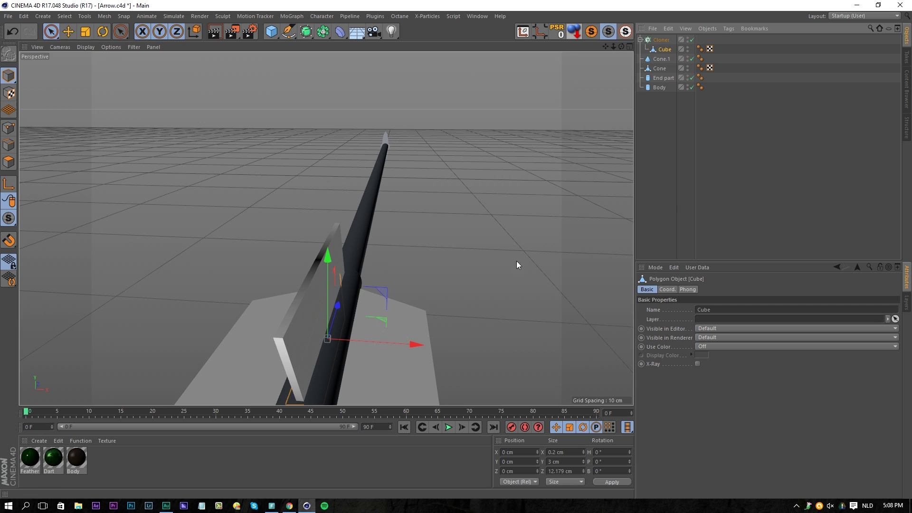
pyautogui.press('t')
pyautogui.moveTo(405, 346); pyautogui.dragTo(366, 329)
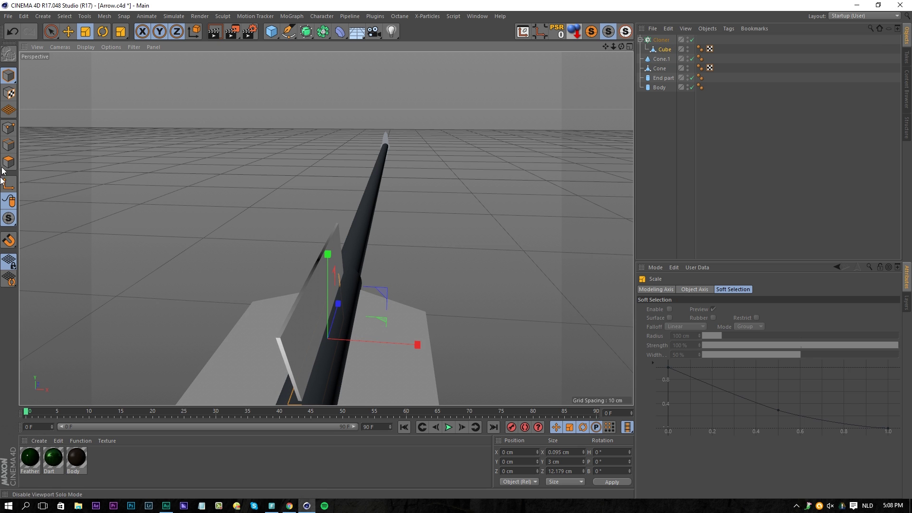
# Taper the feathers by scaling the cube's selected outer points along X to about 0.014 cm.
pyautogui.click(8, 128)
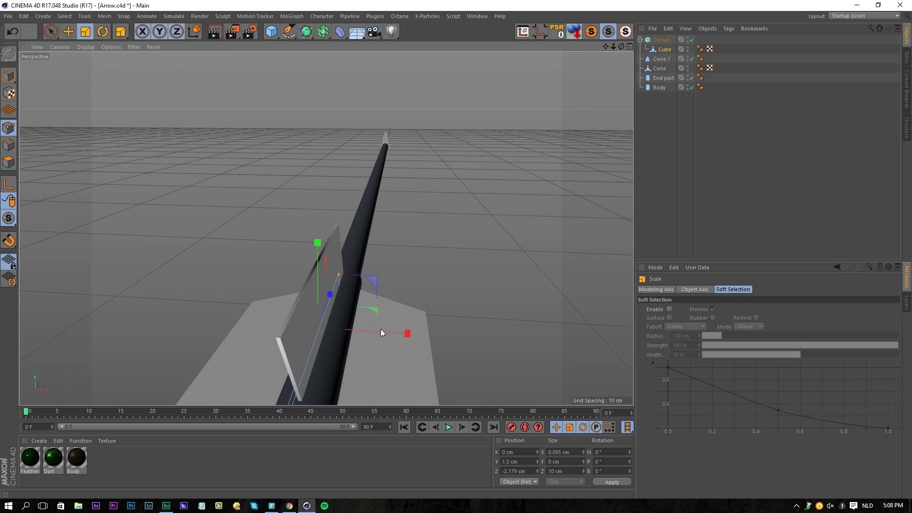
pyautogui.moveTo(385, 332); pyautogui.dragTo(328, 323)
pyautogui.keyDown('alt'); pyautogui.moveTo(346, 261); pyautogui.dragTo(364, 185, button='middle'); pyautogui.keyUp('alt')
pyautogui.keyDown('alt'); pyautogui.moveTo(312, 230); pyautogui.dragTo(428, 221); pyautogui.keyUp('alt')
# Lower the cube's selected outer points to about Y 0.35 cm to make the feathers shorter.
pyautogui.scroll(-4, 429, 220)
pyautogui.keyDown('alt'); pyautogui.moveTo(415, 229); pyautogui.dragTo(272, 257, button='middle'); pyautogui.keyUp('alt')
pyautogui.moveTo(322, 249); pyautogui.dragTo(320, 254)
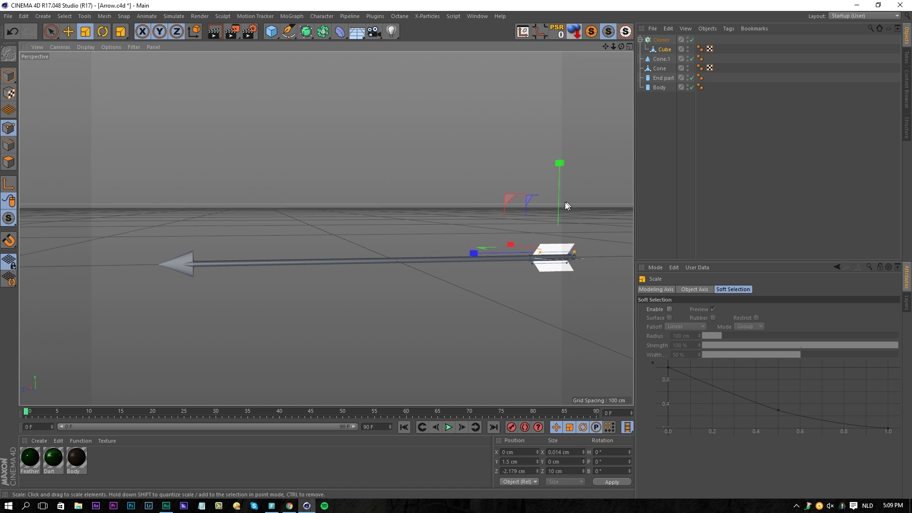
pyautogui.press('e')
pyautogui.moveTo(560, 189); pyautogui.dragTo(559, 195)
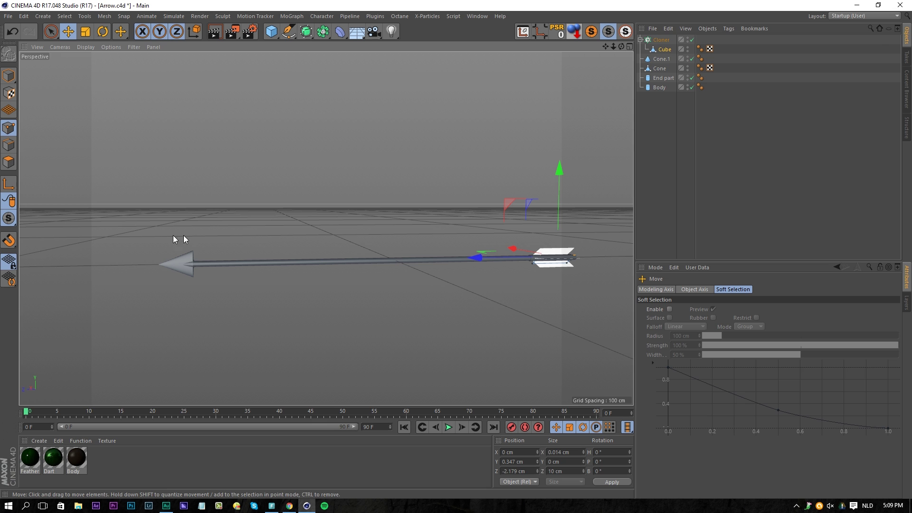
# Shorten the arrow's Body cylinder by setting its height to 80 cm.
pyautogui.click(661, 165)
pyautogui.keyDown('alt'); pyautogui.moveTo(547, 207); pyautogui.dragTo(528, 217); pyautogui.keyUp('alt')
pyautogui.keyDown('alt'); pyautogui.moveTo(528, 216); pyautogui.dragTo(244, 240, button='middle'); pyautogui.keyUp('alt')
pyautogui.keyDown('alt'); pyautogui.moveTo(245, 243); pyautogui.dragTo(476, 293); pyautogui.keyUp('alt')
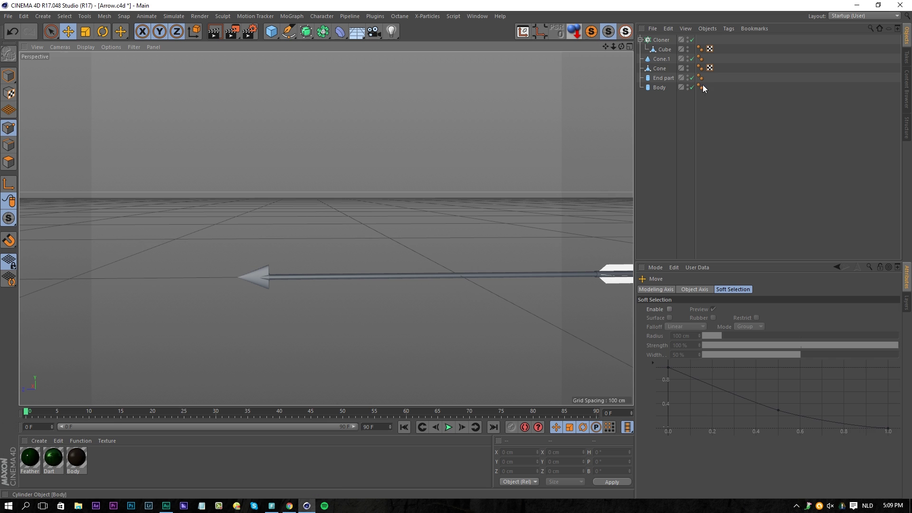
pyautogui.click(674, 79)
pyautogui.click(669, 85)
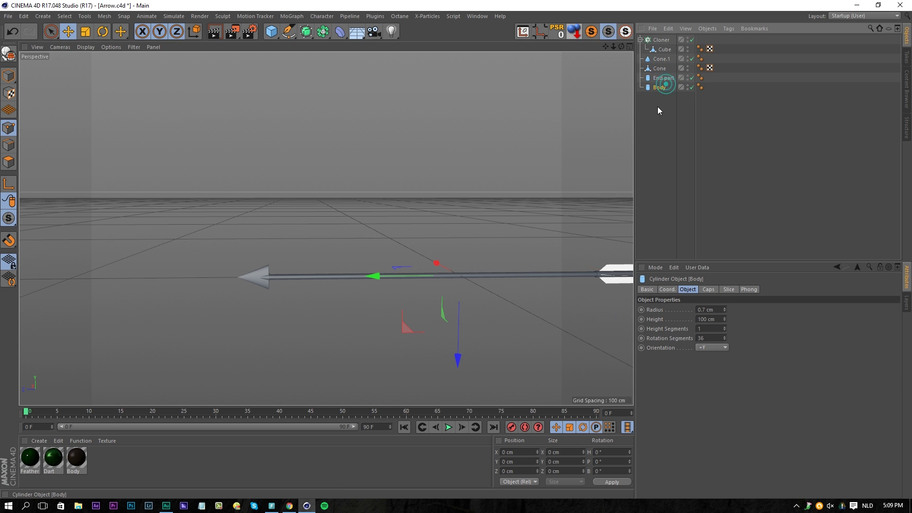
pyautogui.doubleClick(709, 319)
pyautogui.write('80')
pyautogui.press('Return')
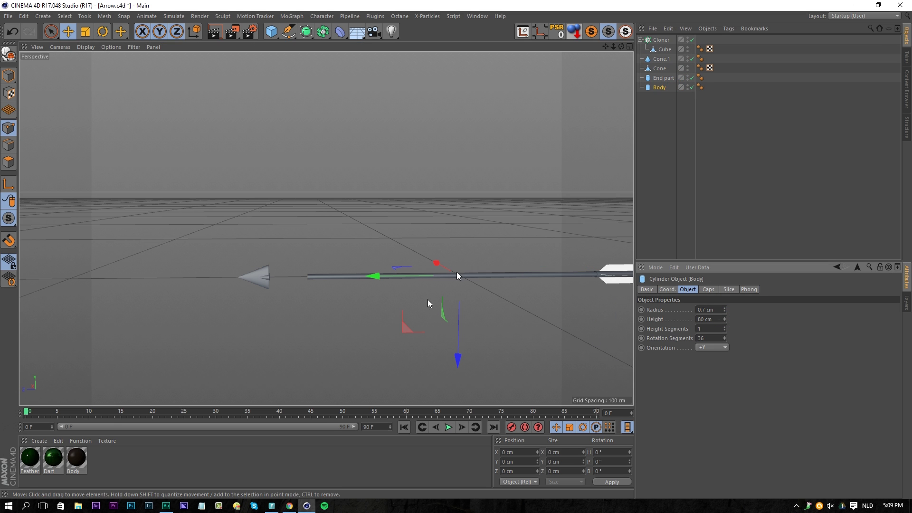
# Group the two arrowhead cones under a null and rename the null to Dart.
pyautogui.click(662, 59)
pyautogui.keyDown('ctrl'); pyautogui.click(663, 70); pyautogui.keyUp('ctrl')
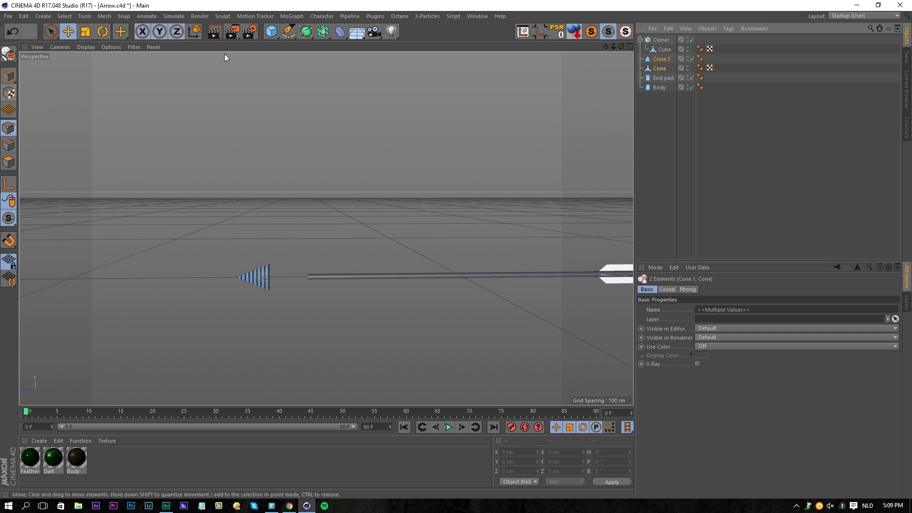
pyautogui.hotkey('alt', 'g')
pyautogui.doubleClick(658, 59)
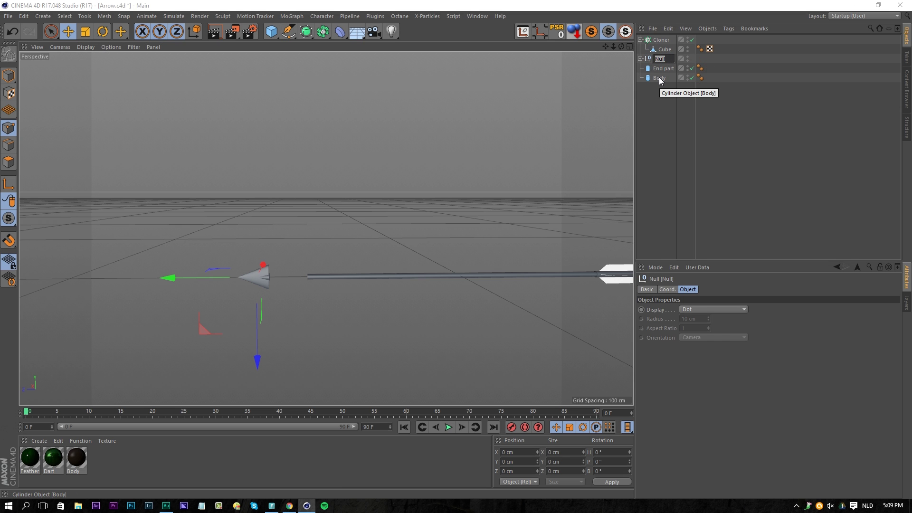
pyautogui.write('R')
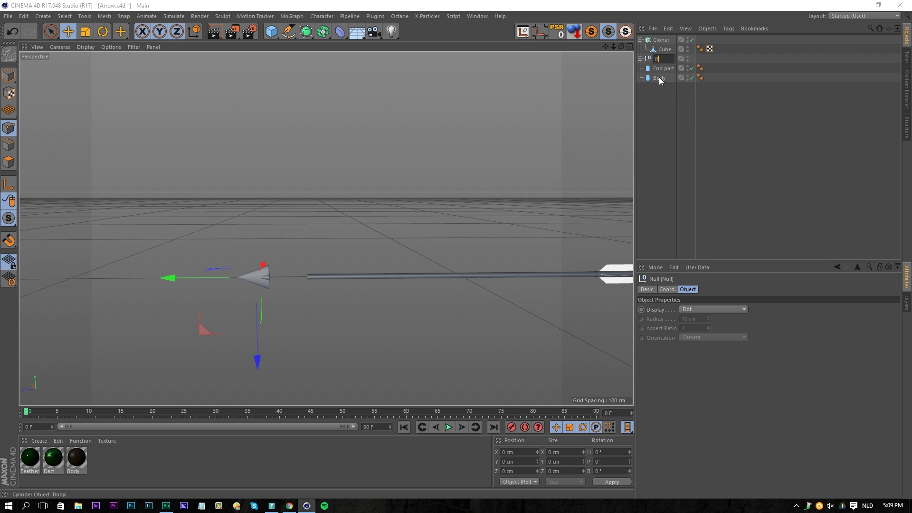
pyautogui.write('art')
pyautogui.press('Return')
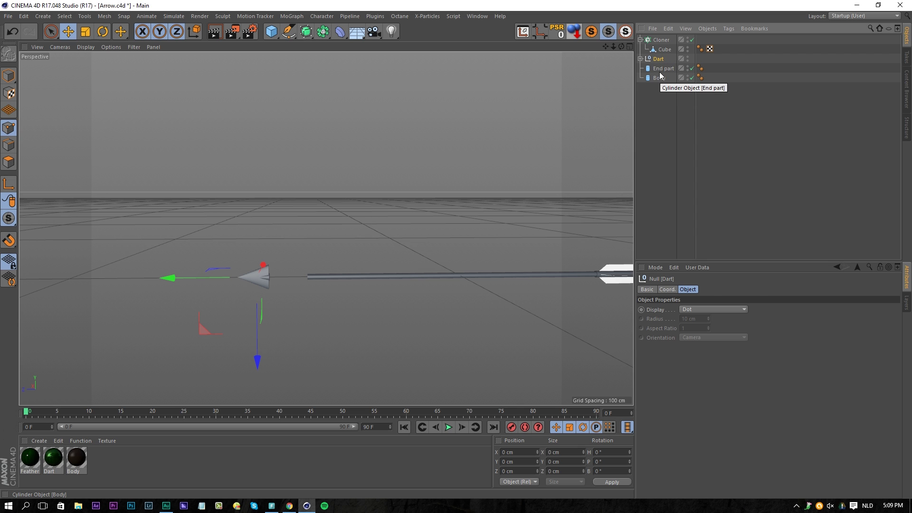
# Rename the cloner to Feathers and collapse its hierarchy.
pyautogui.click(661, 69)
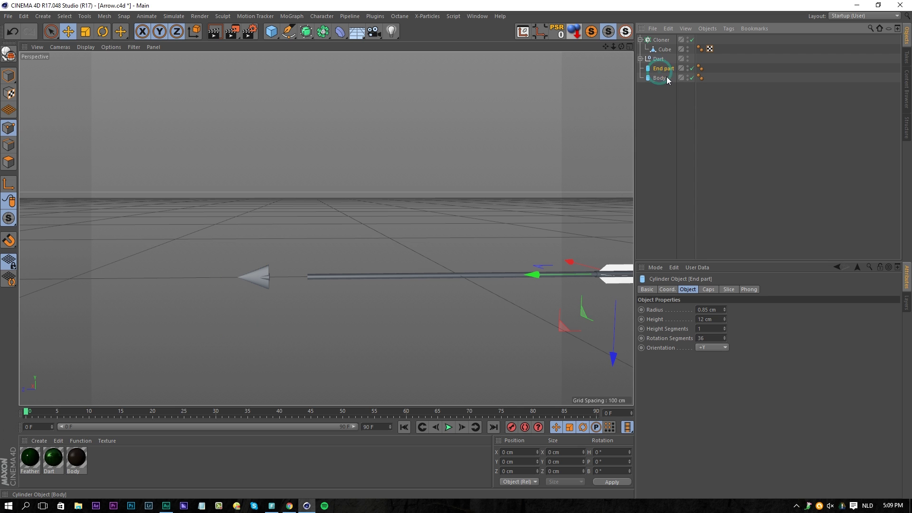
pyautogui.click(661, 40)
pyautogui.doubleClick(665, 39)
pyautogui.write('Feathers')
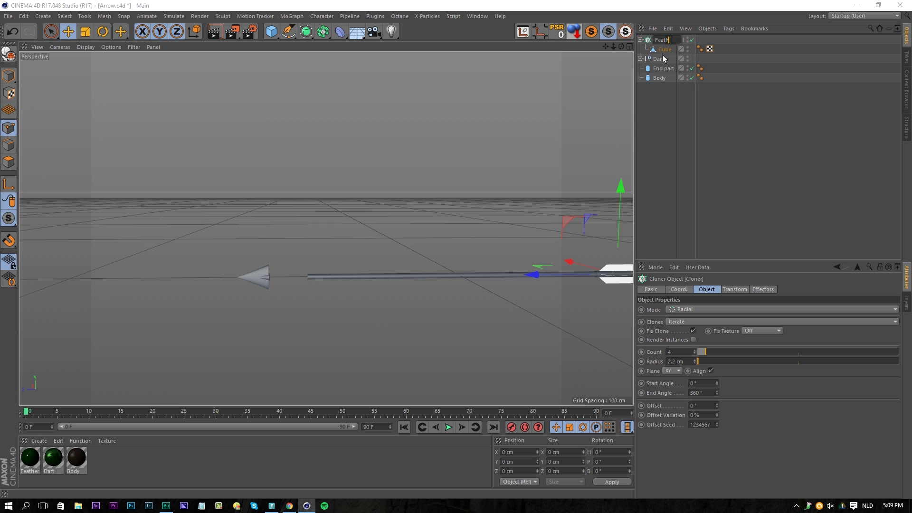
pyautogui.press('Return')
pyautogui.click(639, 40)
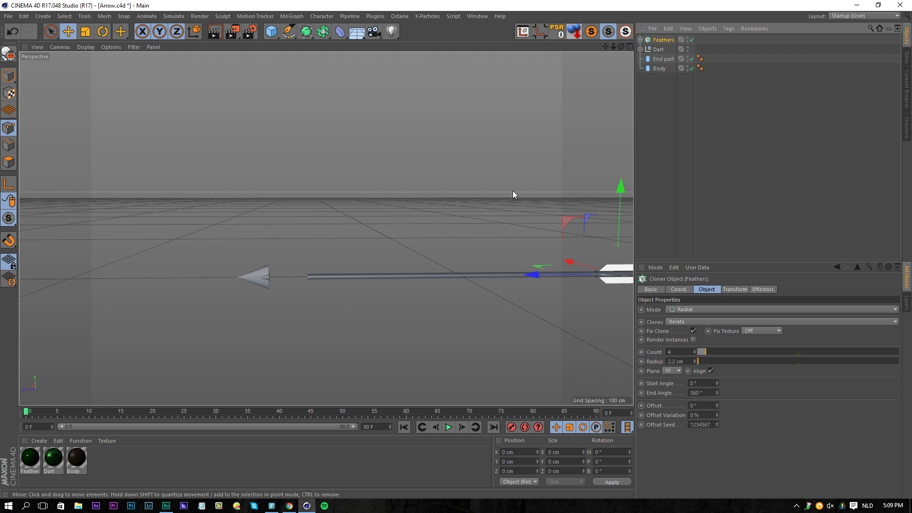
# Slide the Dart group along the arrow's axis until the arrowhead meets the front end of the shortened shaft.
pyautogui.keyDown('alt'); pyautogui.moveTo(523, 179); pyautogui.dragTo(446, 182, button='middle'); pyautogui.keyUp('alt')
pyautogui.click(658, 49)
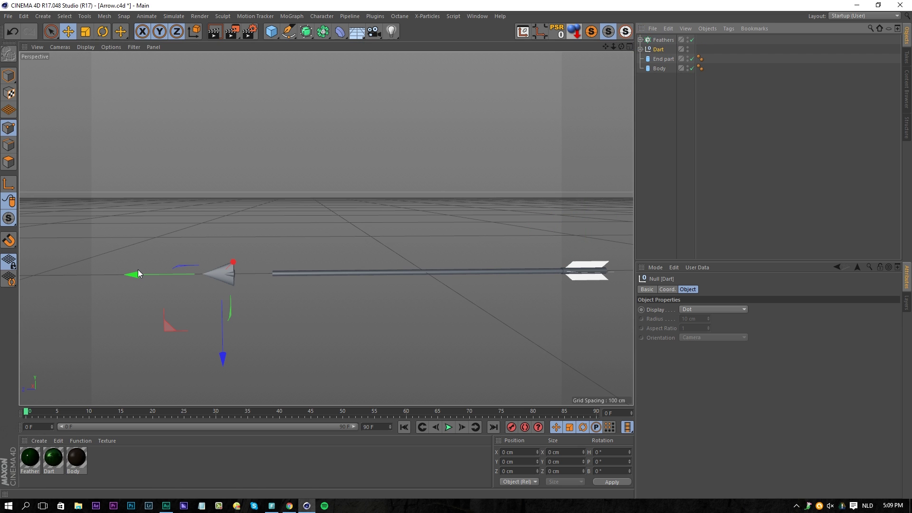
pyautogui.moveTo(136, 272); pyautogui.dragTo(176, 272)
# Examine the arrowhead joint, the feathers and the whole arrow's proportions from several angles.
pyautogui.keyDown('alt'); pyautogui.moveTo(247, 264); pyautogui.dragTo(321, 266, button='right'); pyautogui.keyUp('alt')
pyautogui.keyDown('alt'); pyautogui.moveTo(326, 228); pyautogui.dragTo(396, 272, button='right'); pyautogui.keyUp('alt')
pyautogui.keyDown('alt'); pyautogui.moveTo(398, 273); pyautogui.dragTo(396, 278, button='right'); pyautogui.keyUp('alt')
pyautogui.keyDown('alt'); pyautogui.moveTo(274, 217); pyautogui.dragTo(532, 226, button='middle'); pyautogui.keyUp('alt')
pyautogui.keyDown('alt'); pyautogui.moveTo(377, 216); pyautogui.dragTo(435, 233); pyautogui.keyUp('alt')
pyautogui.keyDown('alt'); pyautogui.moveTo(442, 226); pyautogui.dragTo(414, 240, button='right'); pyautogui.keyUp('alt')
pyautogui.keyDown('alt'); pyautogui.moveTo(544, 159); pyautogui.dragTo(442, 181, button='middle'); pyautogui.keyUp('alt')
pyautogui.keyDown('alt'); pyautogui.moveTo(442, 180); pyautogui.dragTo(412, 198, button='right'); pyautogui.keyUp('alt')
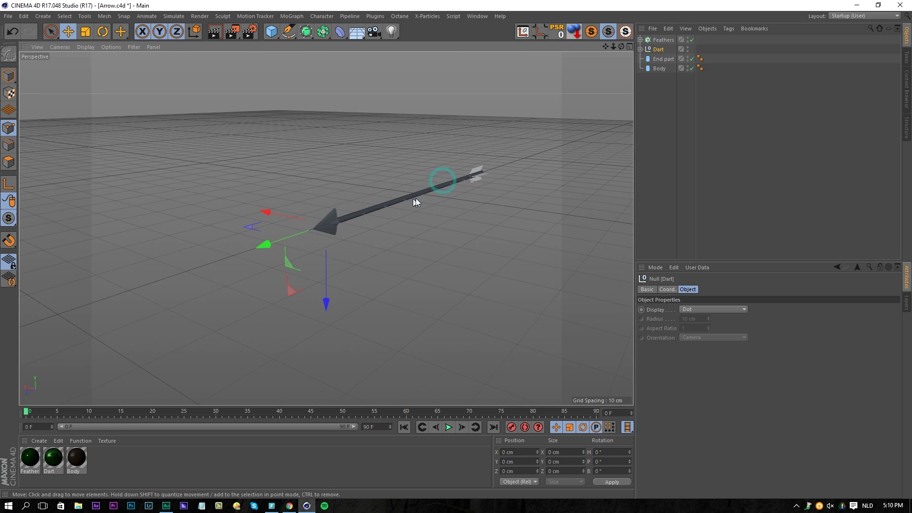
pyautogui.keyDown('alt'); pyautogui.moveTo(413, 202); pyautogui.dragTo(350, 181); pyautogui.keyUp('alt')
pyautogui.keyDown('alt'); pyautogui.moveTo(350, 181); pyautogui.dragTo(418, 190, button='right'); pyautogui.keyUp('alt')
pyautogui.moveTo(418, 190)
pyautogui.keyDown('alt'); pyautogui.mouseDown()
pyautogui.moveTo(315, 209)
pyautogui.moveTo(260, 239)
pyautogui.moveTo(118, 244)
pyautogui.moveTo(250, 246)
pyautogui.moveTo(340, 228)
pyautogui.moveTo(295, 219)
pyautogui.moveTo(382, 204)
pyautogui.moveTo(363, 213)
pyautogui.moveTo(393, 310)
pyautogui.moveTo(301, 240)
pyautogui.mouseUp(); pyautogui.keyUp('alt')
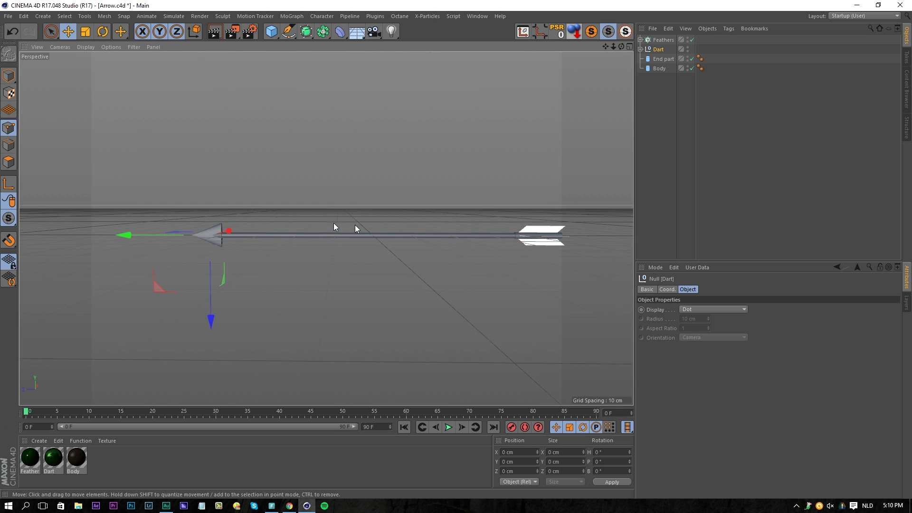
pyautogui.keyDown('alt'); pyautogui.moveTo(354, 226); pyautogui.dragTo(323, 231); pyautogui.keyUp('alt')
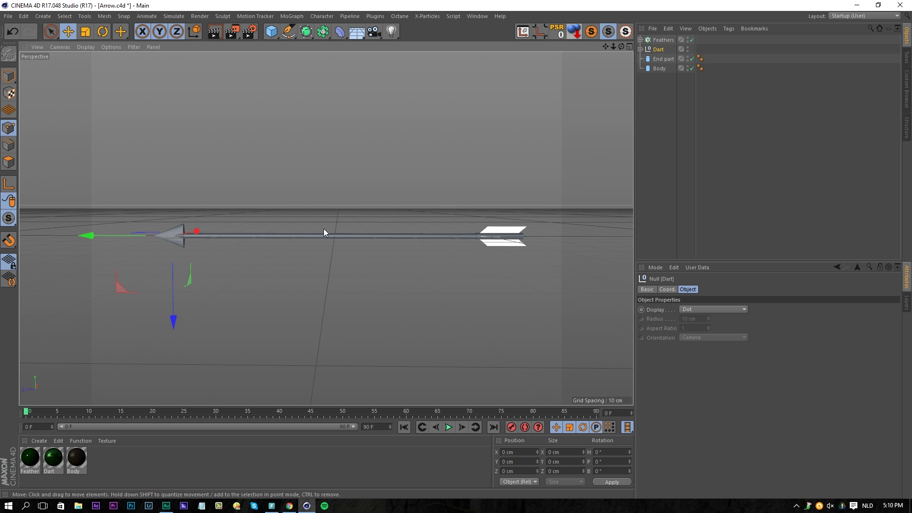
pyautogui.moveTo(319, 223)
pyautogui.keyDown('alt'); pyautogui.mouseDown()
pyautogui.moveTo(401, 241)
pyautogui.moveTo(316, 238)
pyautogui.moveTo(239, 212)
pyautogui.moveTo(340, 242)
pyautogui.mouseUp(); pyautogui.keyUp('alt')
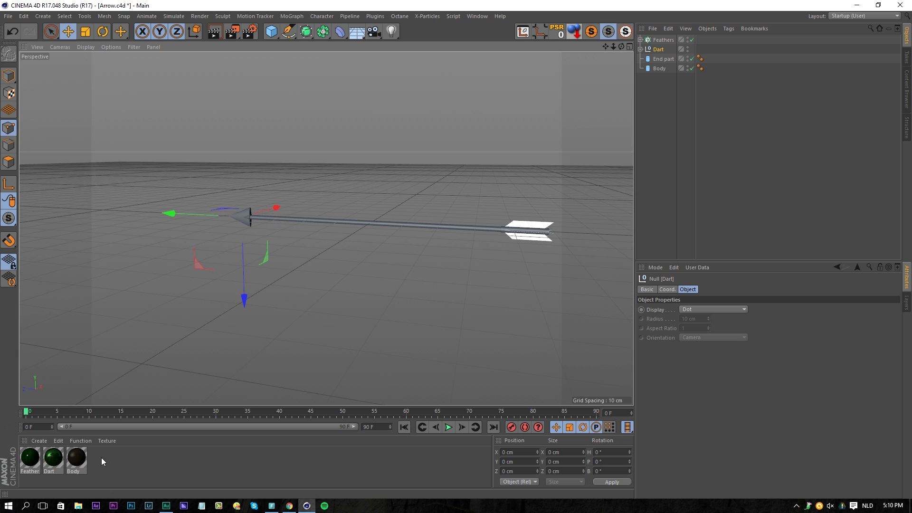
# Delete the existing Feather, Dart and Body materials and save the project.
pyautogui.moveTo(101, 458); pyautogui.dragTo(3, 461)
pyautogui.press('Delete')
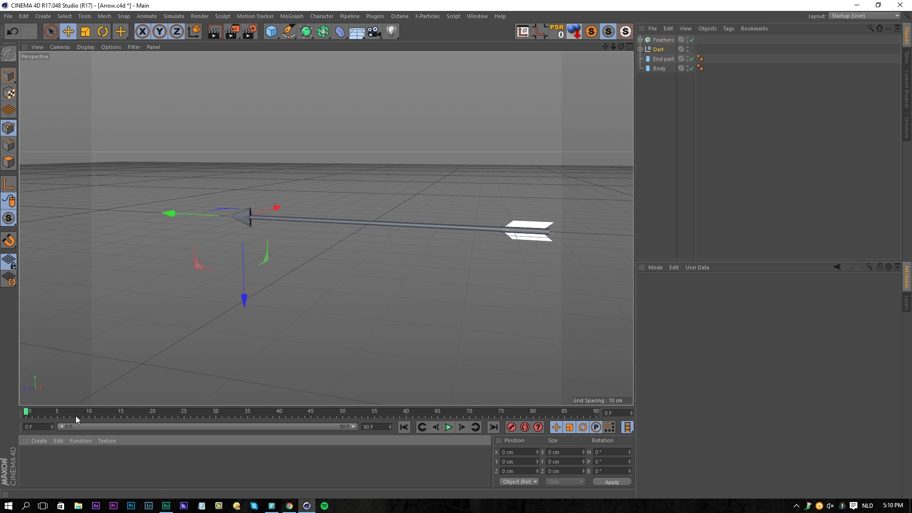
pyautogui.hotkey('ctrl', 's')
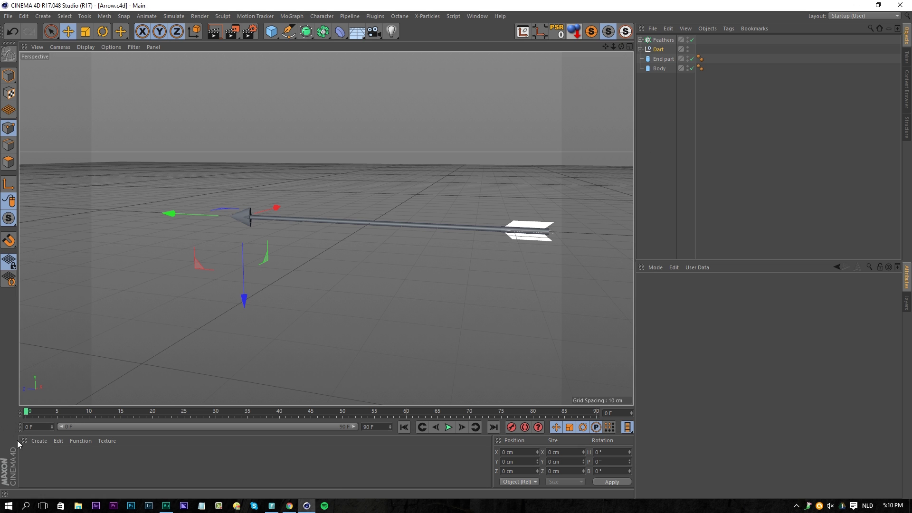
# Create a new material and set its colour to a dark brown with H 49°, S 24% and V 11%.
pyautogui.click(40, 440)
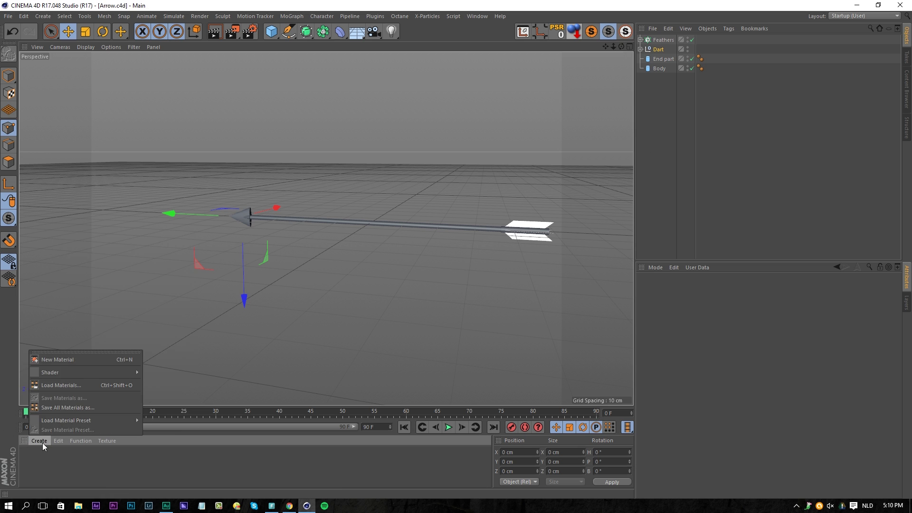
pyautogui.click(55, 358)
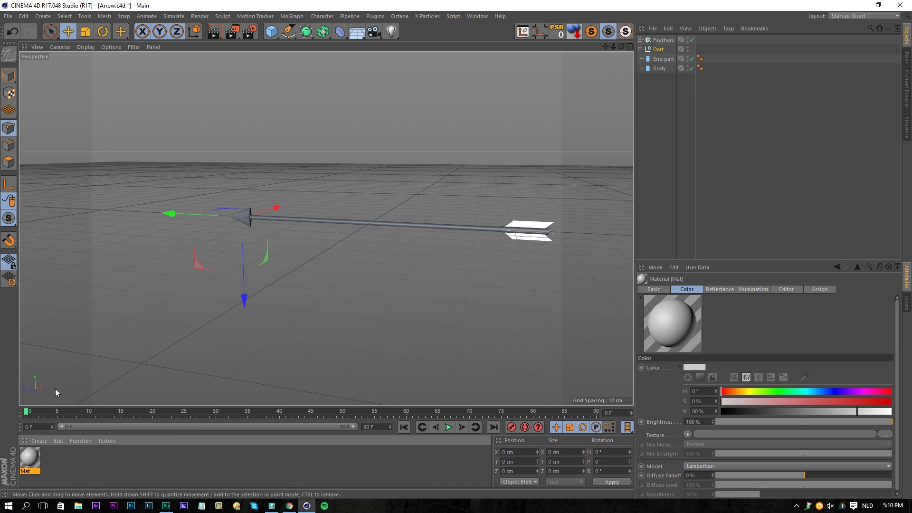
pyautogui.doubleClick(33, 449)
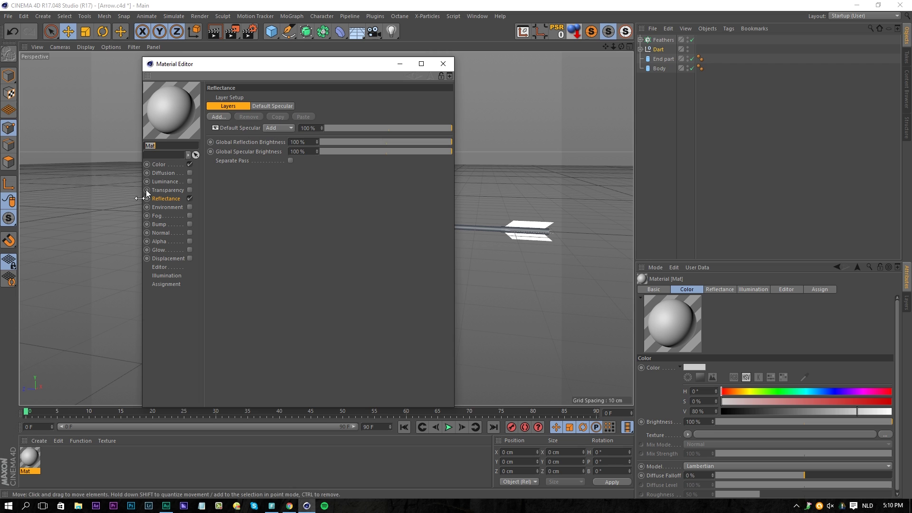
pyautogui.click(164, 166)
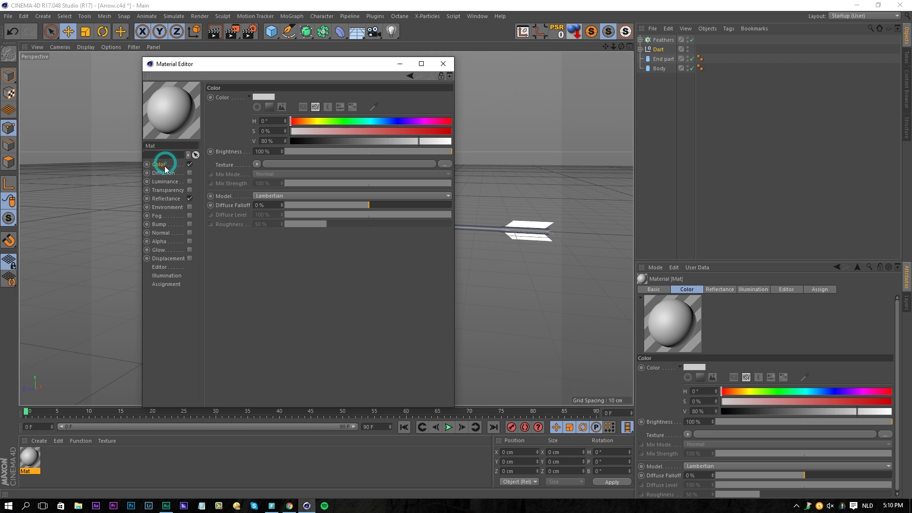
pyautogui.click(263, 98)
pyautogui.click(252, 113)
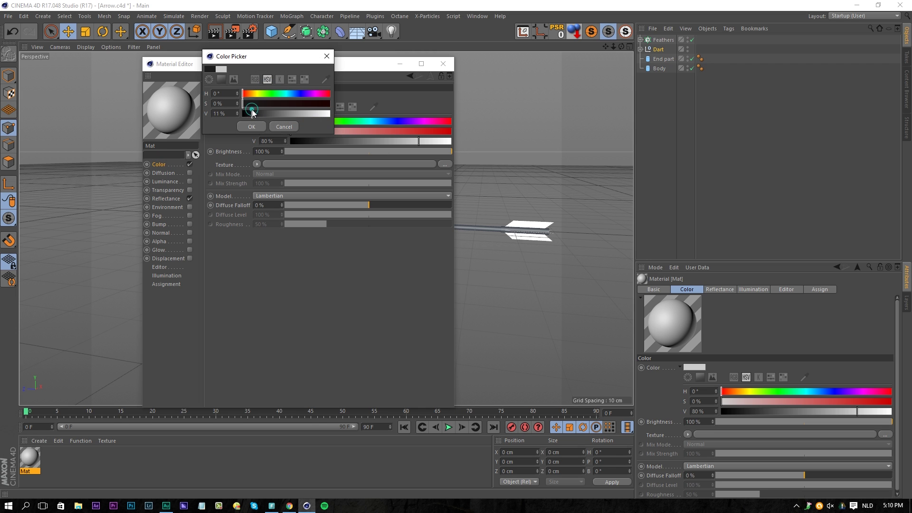
pyautogui.click(263, 103)
pyautogui.click(252, 92)
pyautogui.moveTo(252, 92); pyautogui.dragTo(254, 93)
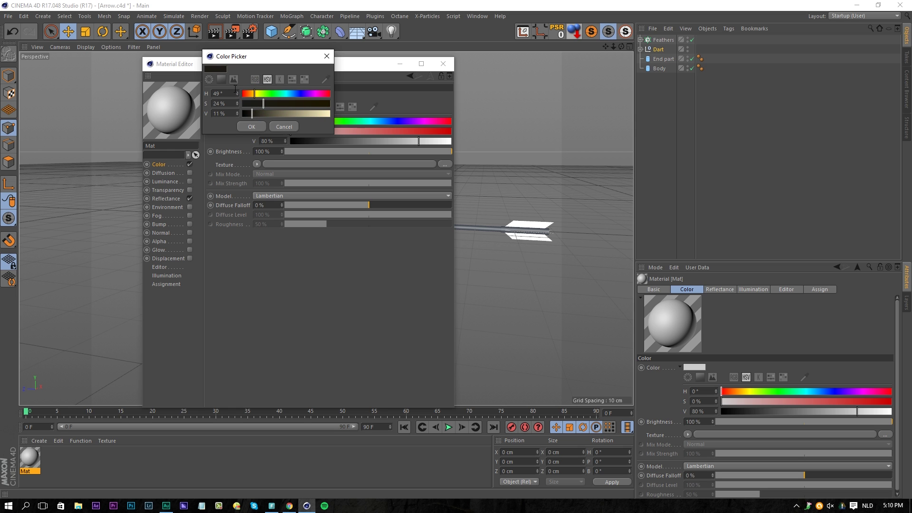
pyautogui.click(247, 126)
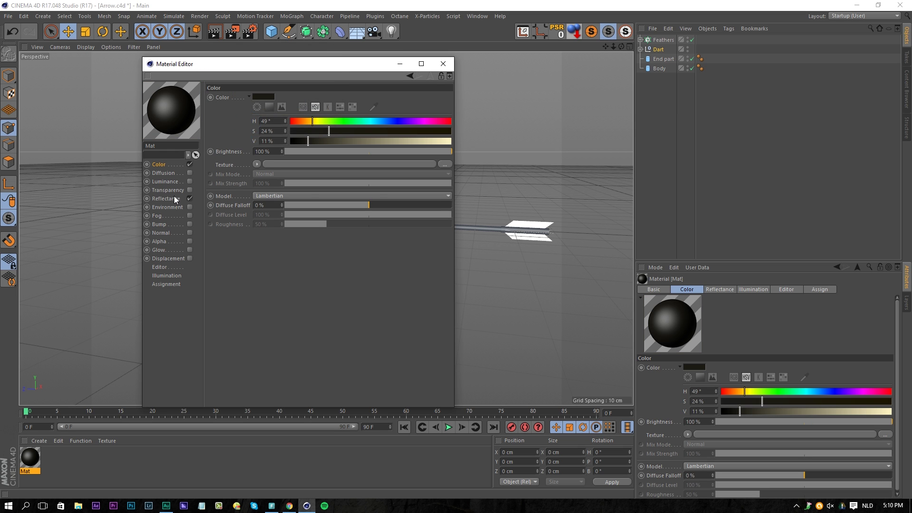
# Replace the dark material's default specular with a Beckmann layer using 89% roughness, 3% reflection strength and 0% specular strength.
pyautogui.click(175, 196)
pyautogui.click(228, 127)
pyautogui.press('Delete')
pyautogui.click(221, 118)
pyautogui.click(240, 120)
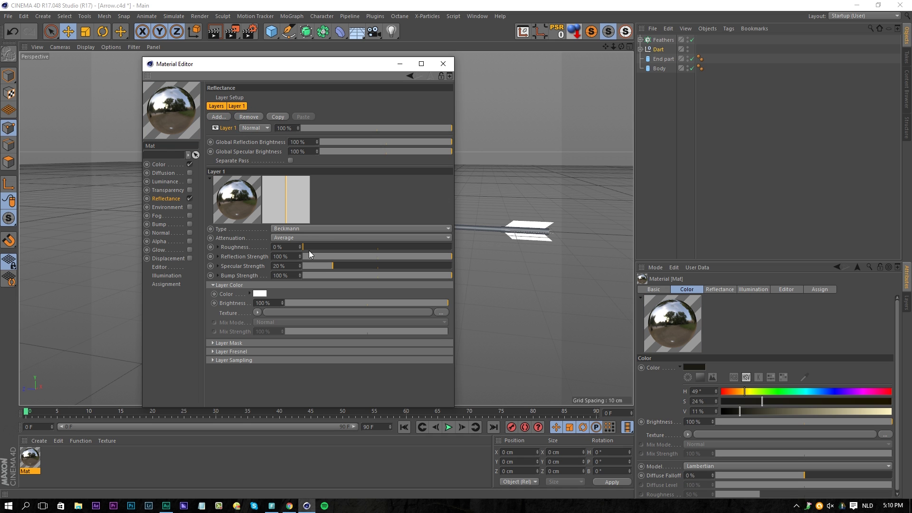
pyautogui.moveTo(402, 249); pyautogui.dragTo(436, 250)
pyautogui.moveTo(351, 257); pyautogui.dragTo(301, 265)
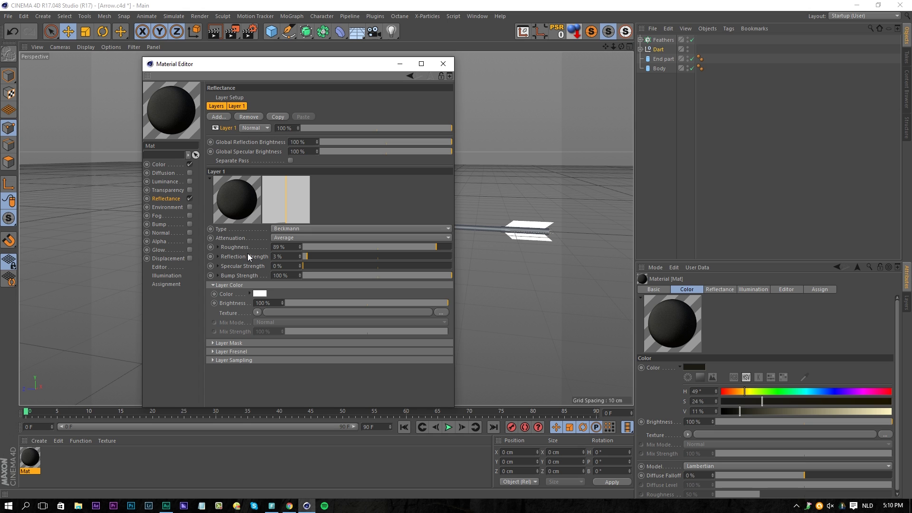
# Set the reflectance layer's Fresnel to Conductor and apply the dark material to the arrow's Body.
pyautogui.click(227, 352)
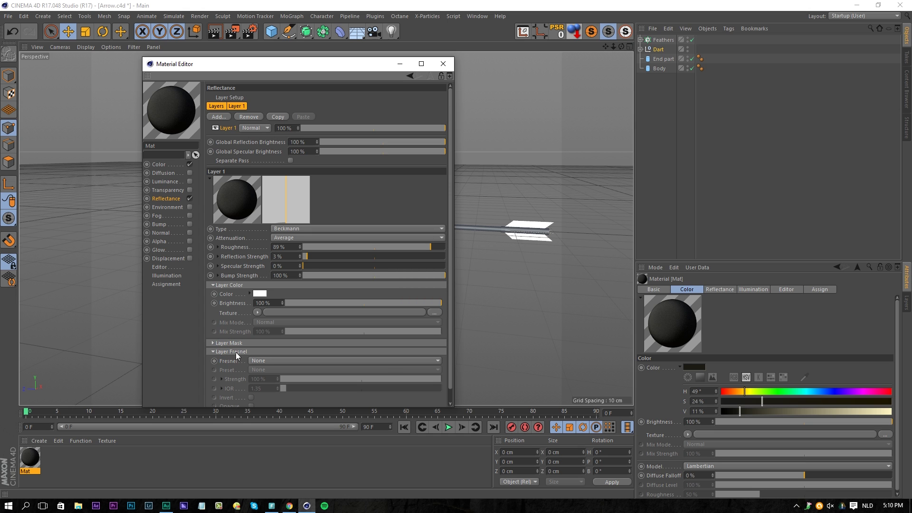
pyautogui.click(261, 361)
pyautogui.click(260, 389)
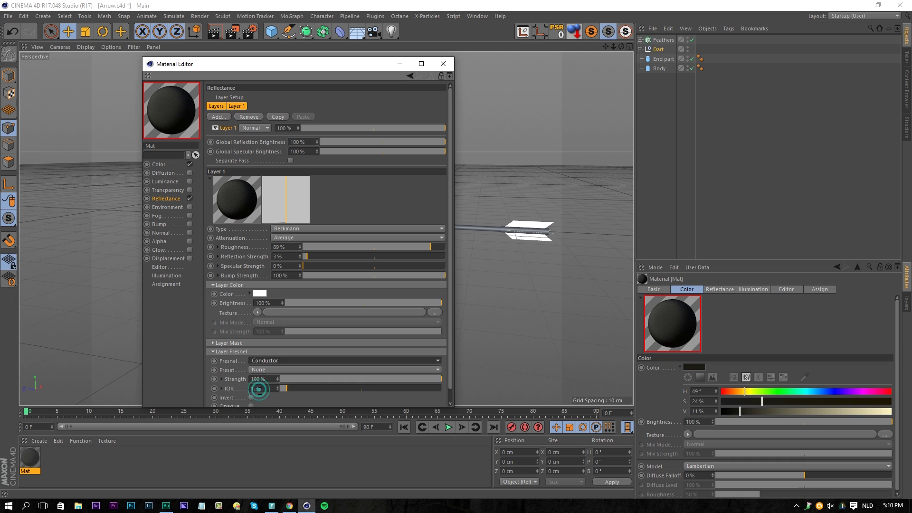
pyautogui.click(443, 64)
pyautogui.moveTo(30, 457); pyautogui.dragTo(343, 222)
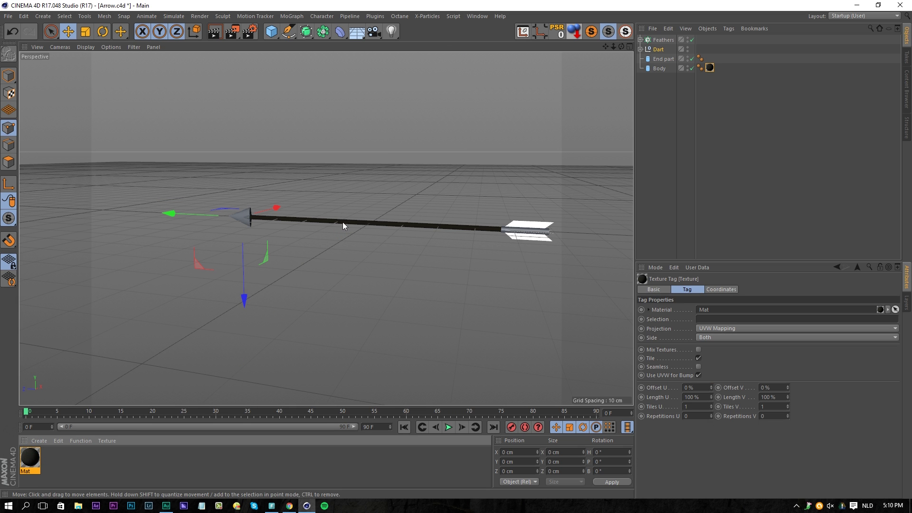
# Create a second material and set its colour to dark green with H 114°, S 100% and V 27%.
pyautogui.click(34, 442)
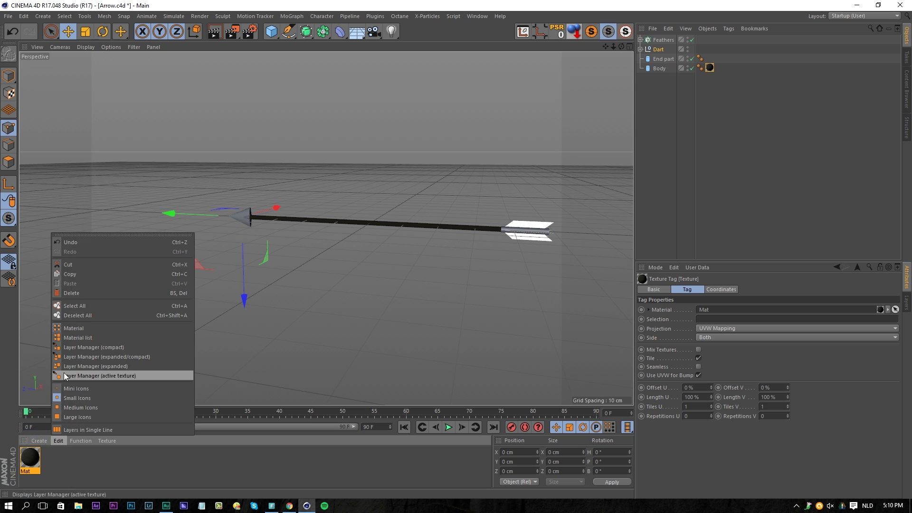
pyautogui.click(59, 360)
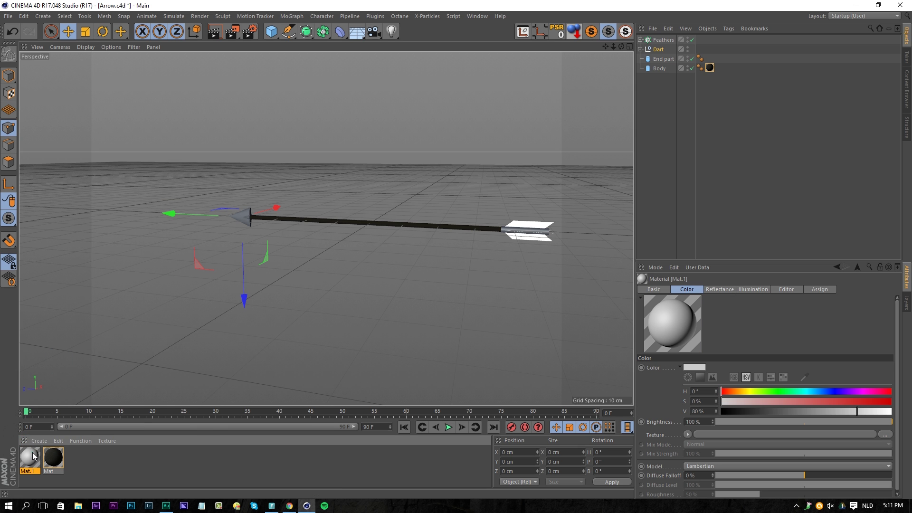
pyautogui.doubleClick(30, 457)
pyautogui.click(175, 166)
pyautogui.moveTo(321, 121); pyautogui.dragTo(341, 123)
pyautogui.moveTo(395, 134); pyautogui.dragTo(476, 138)
pyautogui.click(334, 141)
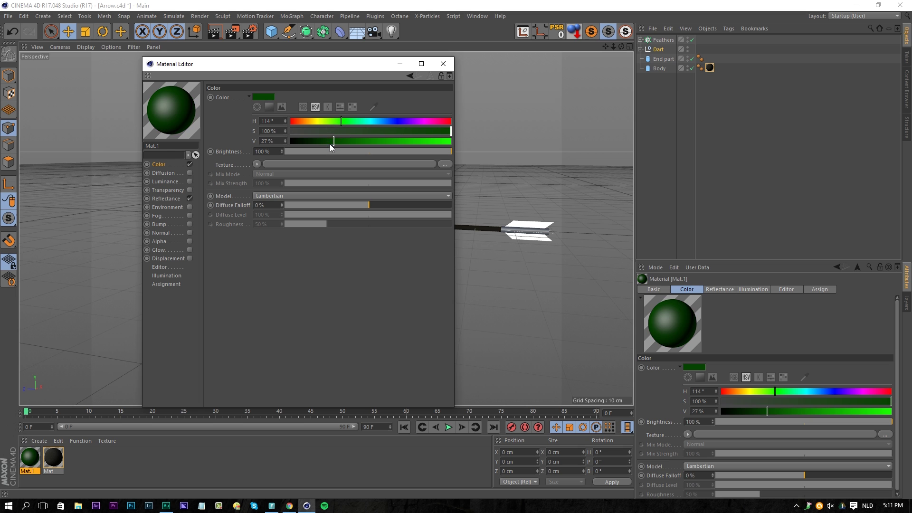
# Remove the green material's default specular and add a Beckmann reflectance layer in its place.
pyautogui.click(167, 198)
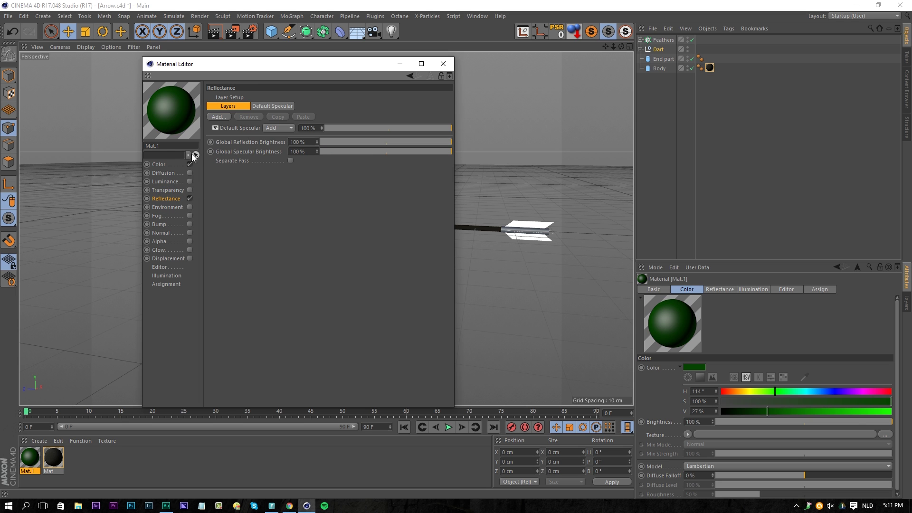
pyautogui.click(234, 131)
pyautogui.press('Delete')
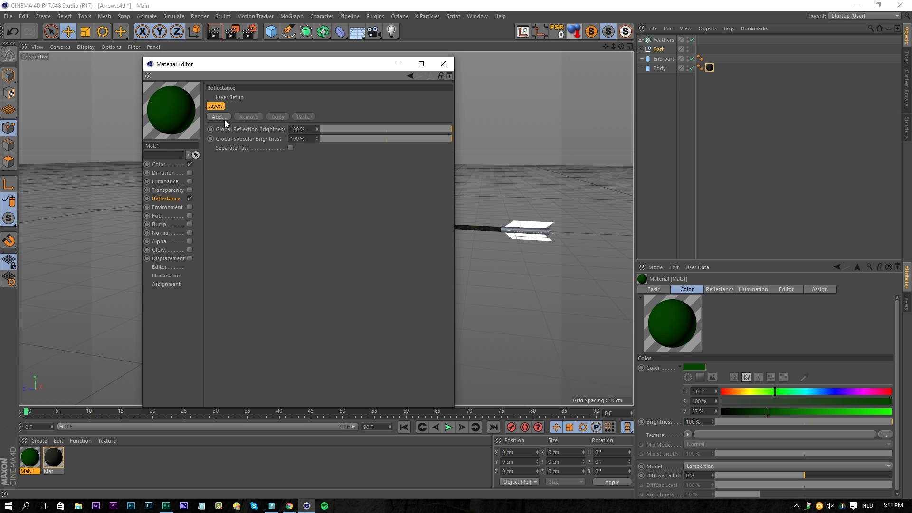
pyautogui.click(226, 116)
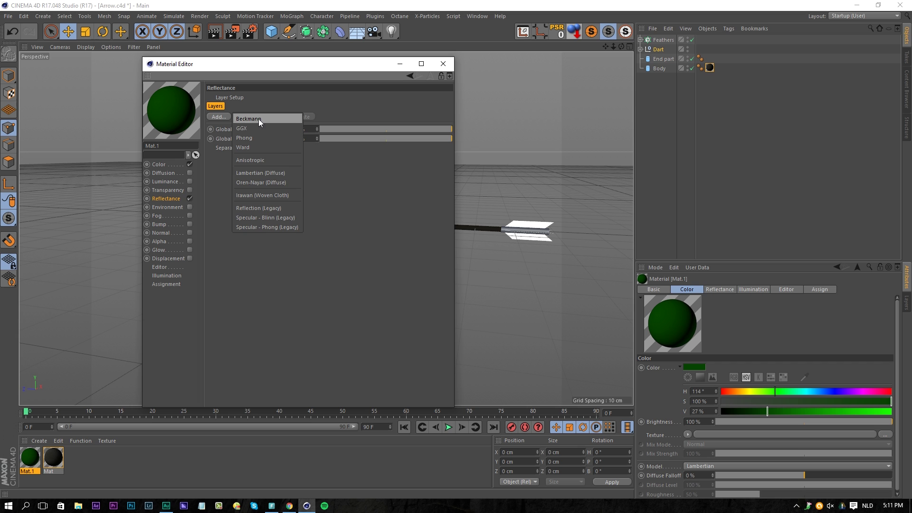
pyautogui.click(258, 118)
# Set the Beckmann layer's colour to a saturated medium green.
pyautogui.click(260, 294)
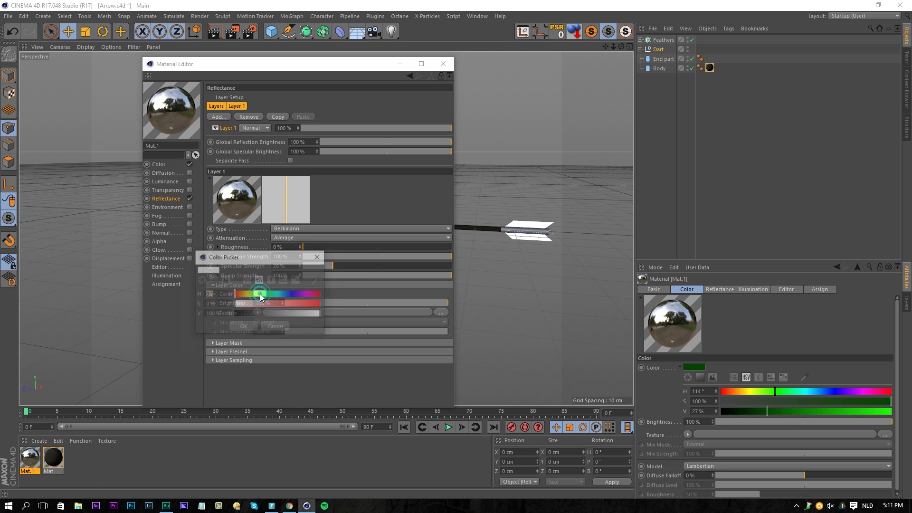
pyautogui.click(315, 260)
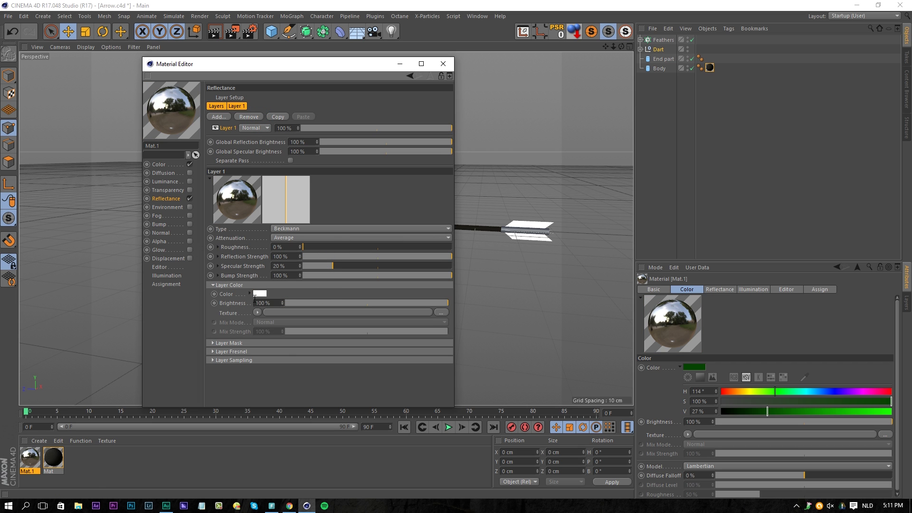
pyautogui.click(260, 293)
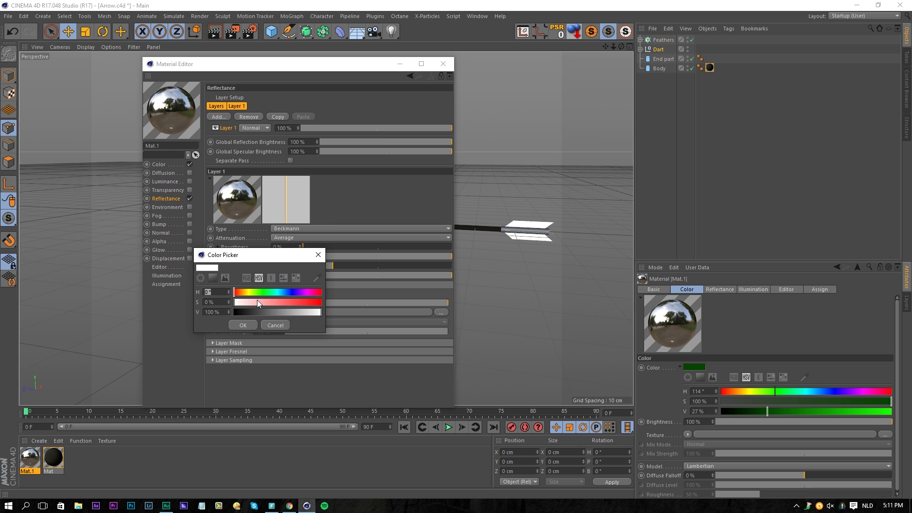
pyautogui.click(262, 292)
pyautogui.moveTo(269, 304); pyautogui.dragTo(287, 318)
pyautogui.click(252, 325)
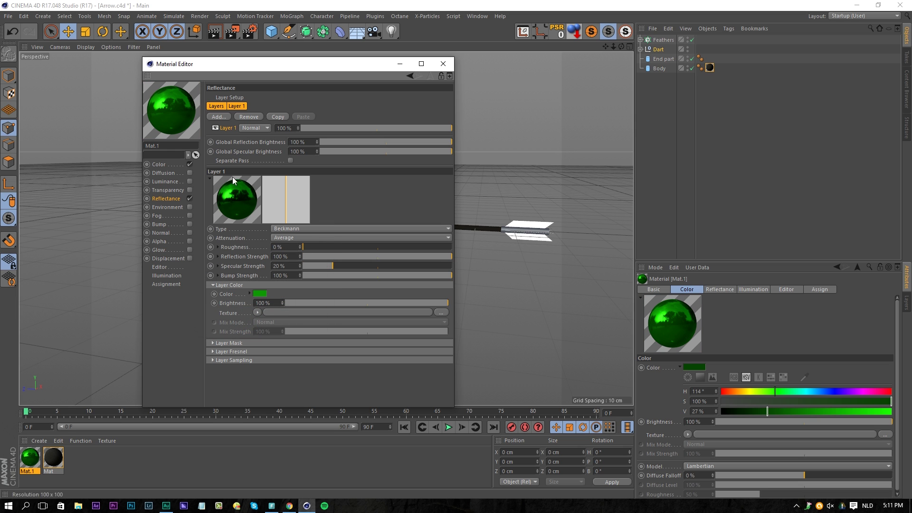
# Apply the green material to the Dart arrowhead, moving the material editor out of the way and expanding the Dart group.
pyautogui.moveTo(287, 69); pyautogui.dragTo(608, 80)
pyautogui.moveTo(30, 457); pyautogui.dragTo(249, 219)
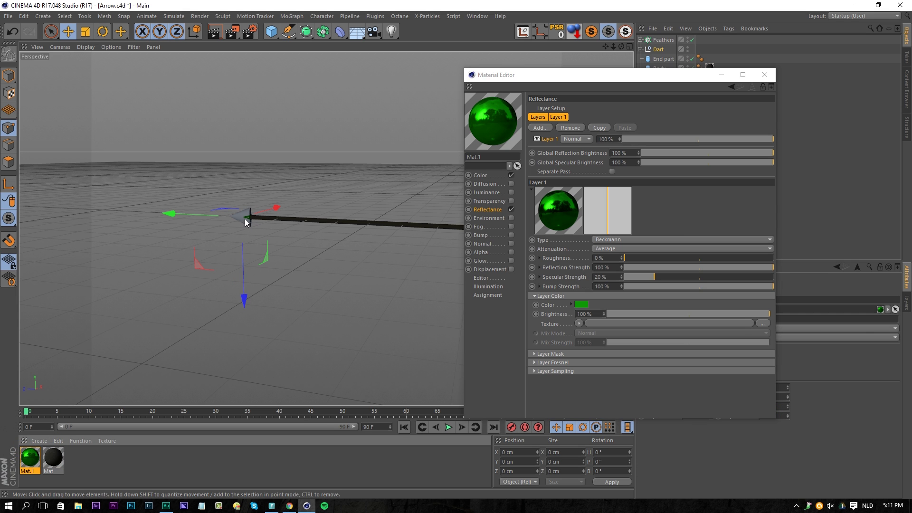
pyautogui.click(640, 49)
pyautogui.moveTo(674, 75); pyautogui.dragTo(684, 125)
pyautogui.press('Delete')
# Try smoothing the arrowhead by adding a Subdivision Surface and nesting the Dart group under it.
pyautogui.keyDown('alt'); pyautogui.moveTo(248, 208); pyautogui.dragTo(374, 208, button='right'); pyautogui.keyUp('alt')
pyautogui.keyDown('alt'); pyautogui.moveTo(266, 257); pyautogui.dragTo(266, 242, button='middle'); pyautogui.keyUp('alt')
pyautogui.keyDown('alt'); pyautogui.moveTo(265, 250); pyautogui.dragTo(314, 246, button='right'); pyautogui.keyUp('alt')
pyautogui.keyDown('alt'); pyautogui.moveTo(290, 235); pyautogui.dragTo(289, 238, button='middle'); pyautogui.keyUp('alt')
pyautogui.click(306, 33)
pyautogui.moveTo(659, 58); pyautogui.dragTo(667, 39)
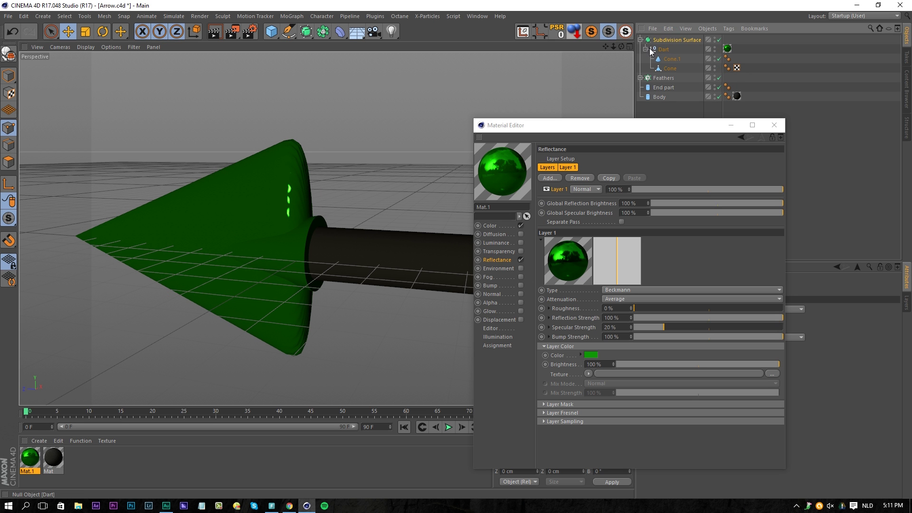
# Disable the Subdivision Surface, take the Dart group out of it and delete the Subdivision Surface.
pyautogui.keyDown('alt'); pyautogui.moveTo(512, 90); pyautogui.dragTo(252, 247); pyautogui.keyUp('alt')
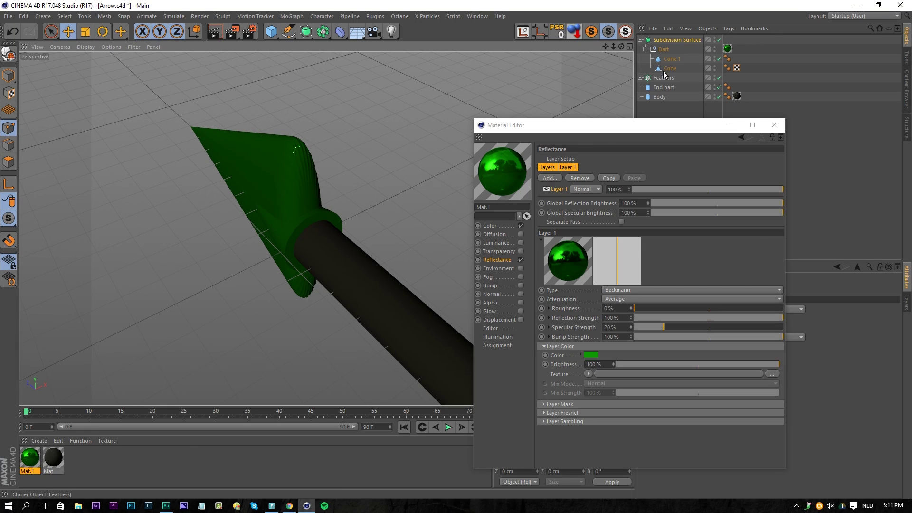
pyautogui.click(672, 61)
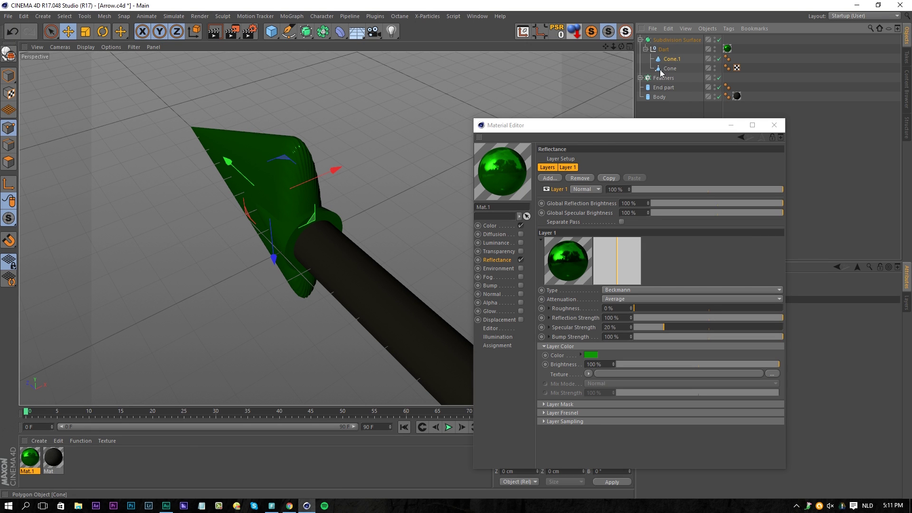
pyautogui.click(668, 68)
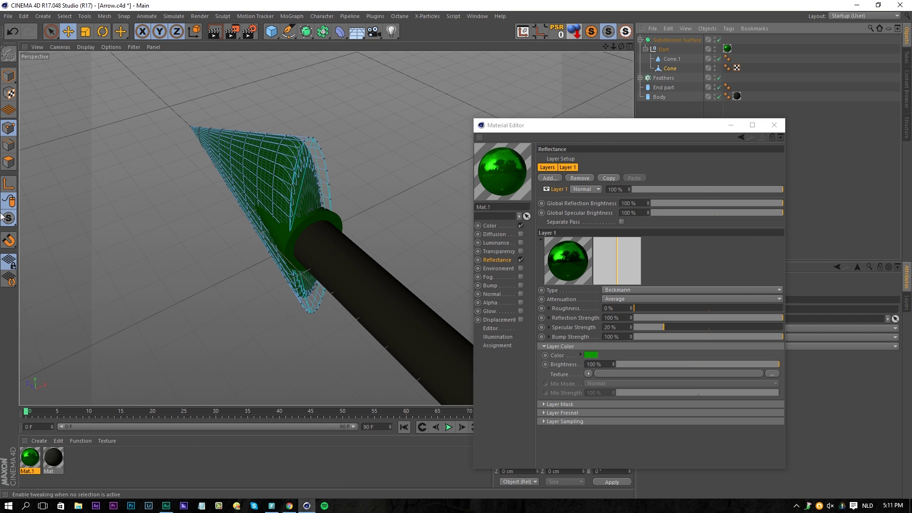
pyautogui.click(719, 40)
pyautogui.moveTo(673, 41); pyautogui.dragTo(673, 71)
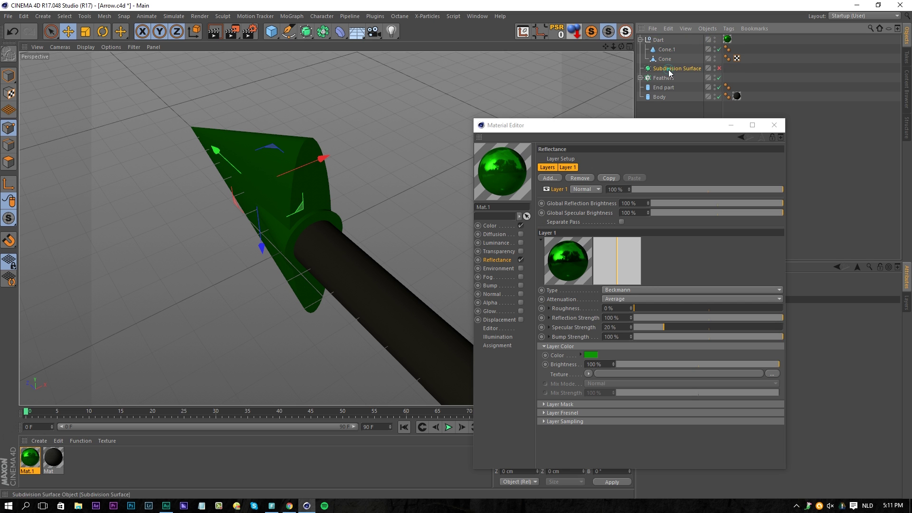
pyautogui.press('Delete')
# Select the Cone inside the Dart group, then switch to Model mode with the Scale tool.
pyautogui.click(666, 51)
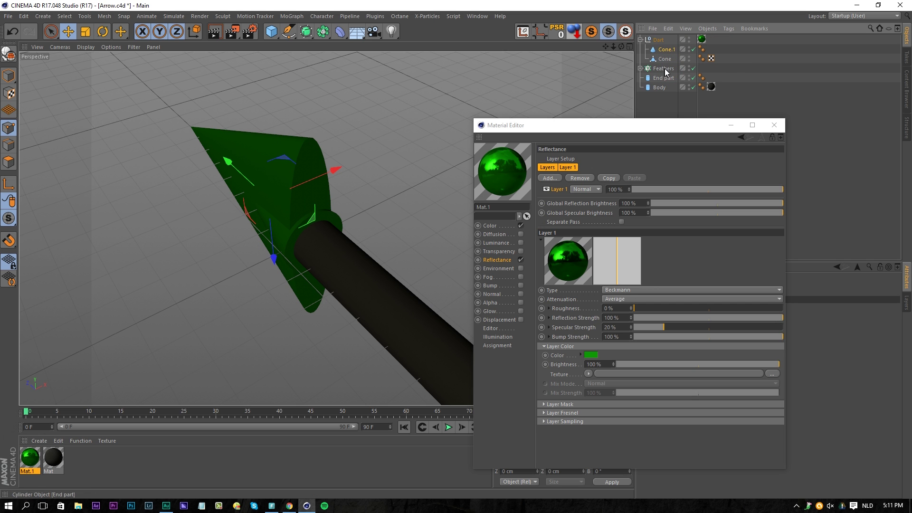
pyautogui.click(662, 59)
pyautogui.click(15, 164)
pyautogui.click(10, 77)
pyautogui.press('t')
pyautogui.moveTo(307, 146); pyautogui.dragTo(396, 192)
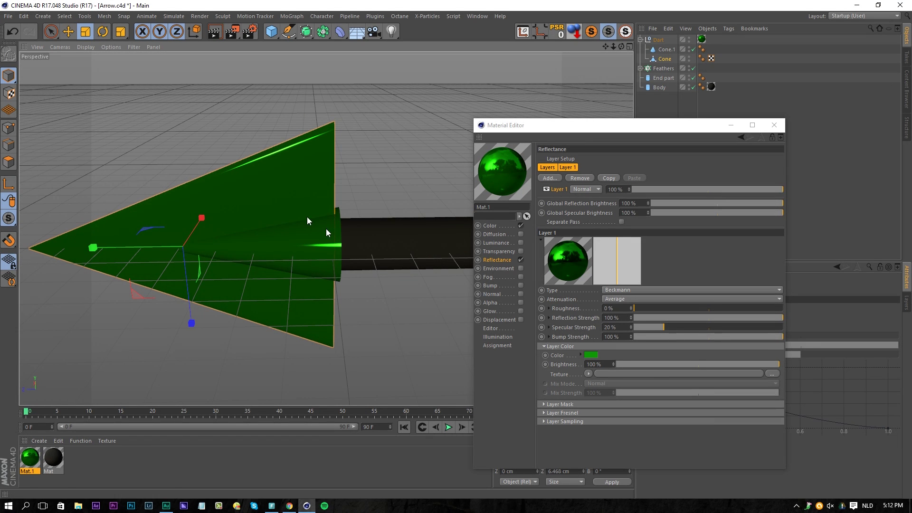
# Try nesting the Dart group under a second Subdivision Surface and render the view.
pyautogui.click(306, 31)
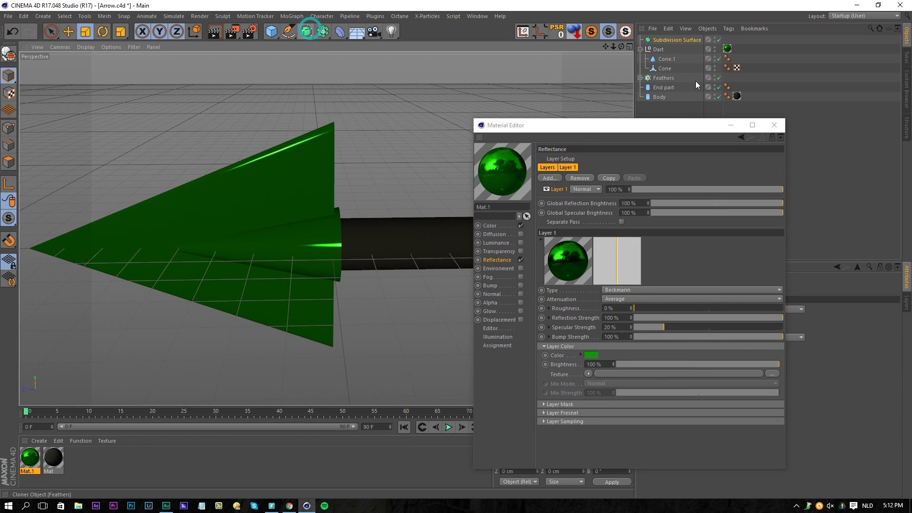
pyautogui.moveTo(663, 50); pyautogui.dragTo(663, 42)
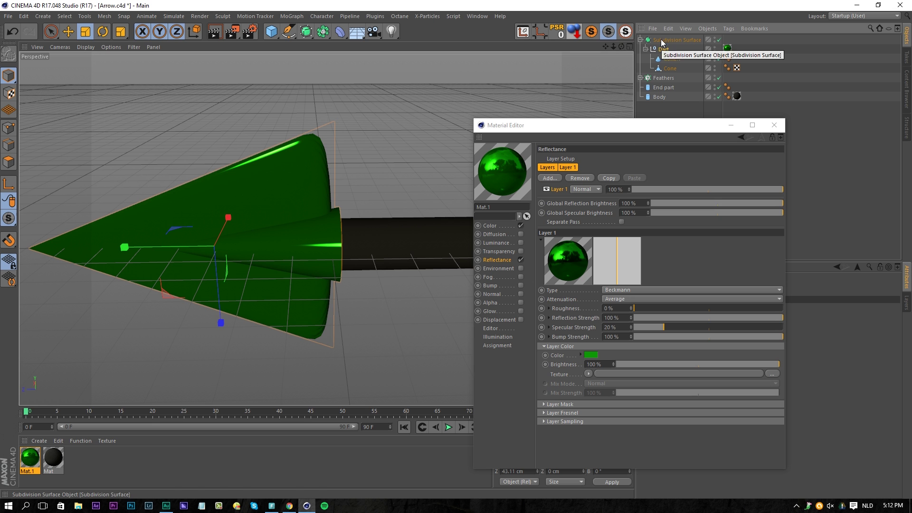
pyautogui.keyDown('alt'); pyautogui.moveTo(383, 155); pyautogui.dragTo(267, 179); pyautogui.keyUp('alt')
pyautogui.hotkey('ctrl', 'r')
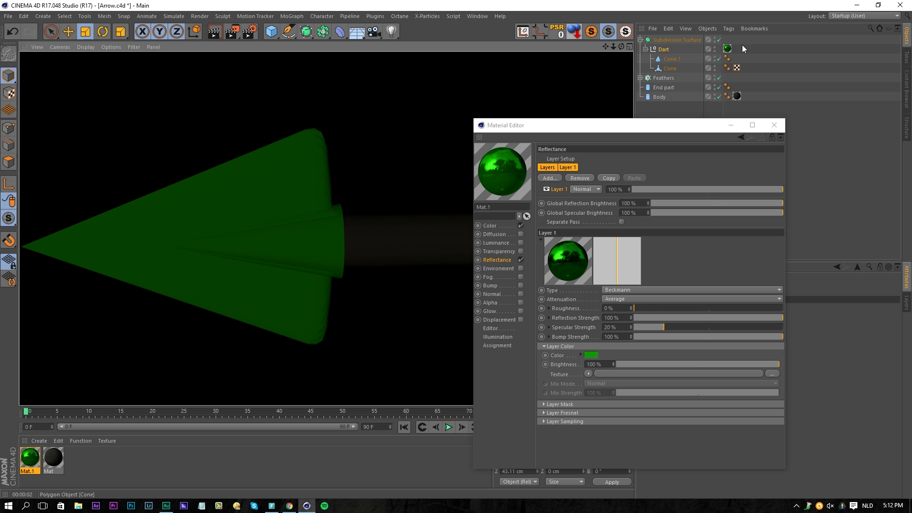
# Move the green material tag from Dart to the Subdivision Surface and render the view again.
pyautogui.click(727, 48)
pyautogui.moveTo(728, 48); pyautogui.dragTo(732, 40)
pyautogui.hotkey('ctrl', 'r')
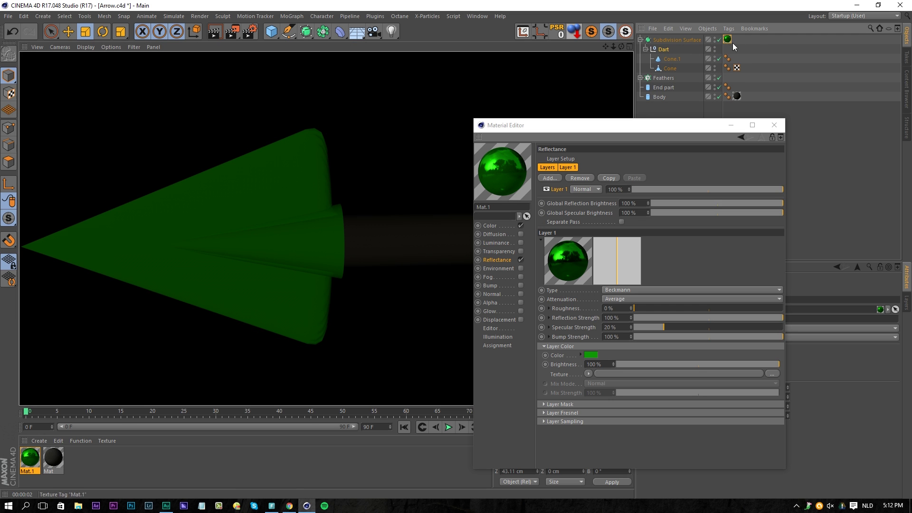
# Return the green material tag to Dart, move the group out of the Subdivision Surface and delete that generator.
pyautogui.moveTo(723, 50); pyautogui.dragTo(735, 49)
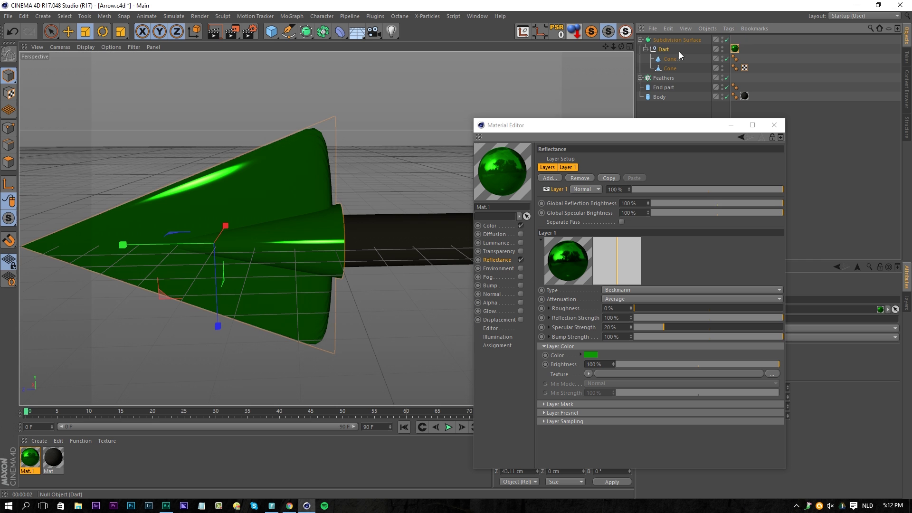
pyautogui.moveTo(664, 37); pyautogui.dragTo(664, 36)
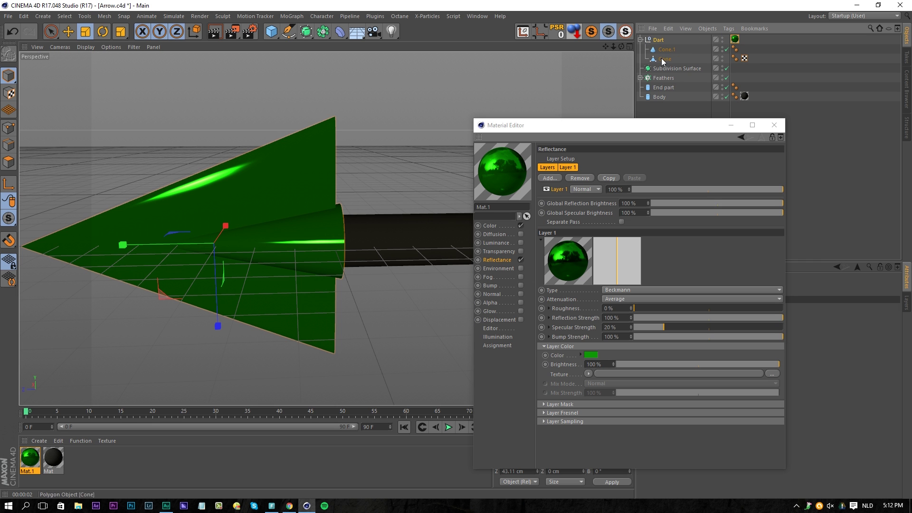
pyautogui.click(659, 69)
pyautogui.press('Delete')
# Render the unsmoothed arrowhead from an angled view and in close-up to check the green material.
pyautogui.keyDown('alt'); pyautogui.moveTo(369, 204); pyautogui.dragTo(286, 252); pyautogui.keyUp('alt')
pyautogui.hotkey('ctrl', 'r')
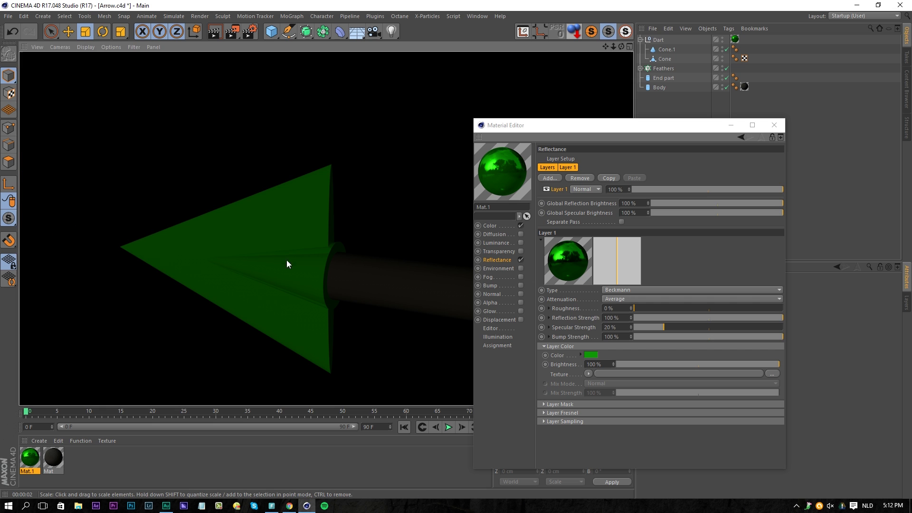
pyautogui.keyDown('alt'); pyautogui.moveTo(331, 244); pyautogui.dragTo(327, 241); pyautogui.keyUp('alt')
pyautogui.hotkey('ctrl', 'r')
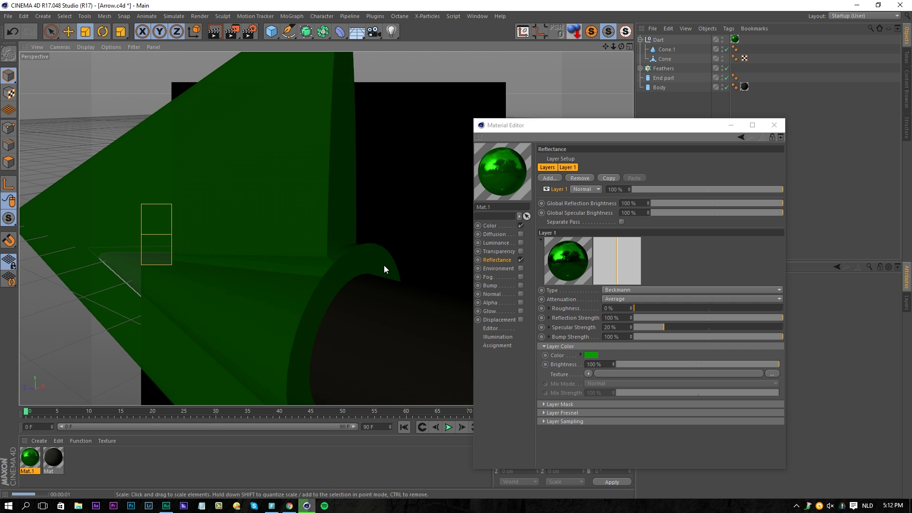
# Add a second Beckmann reflectance layer to the green material and set its roughness to 85%.
pyautogui.click(496, 260)
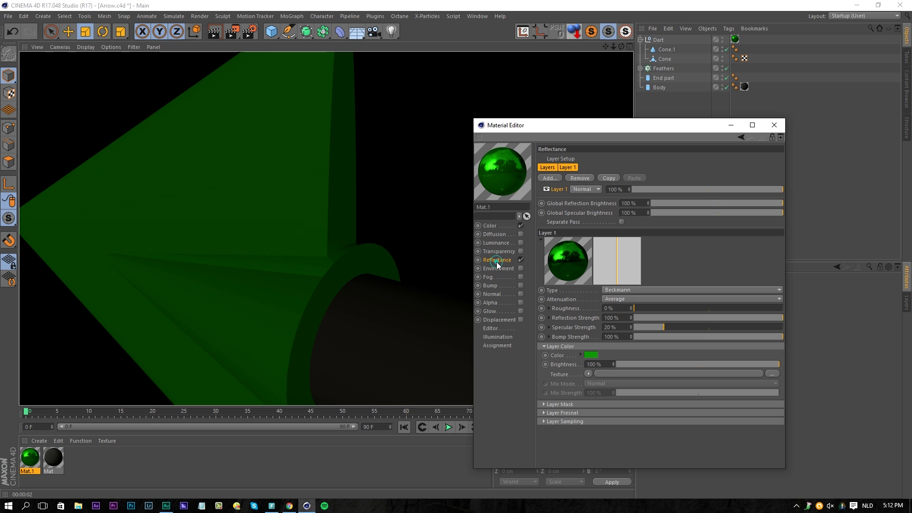
pyautogui.click(553, 182)
pyautogui.click(585, 184)
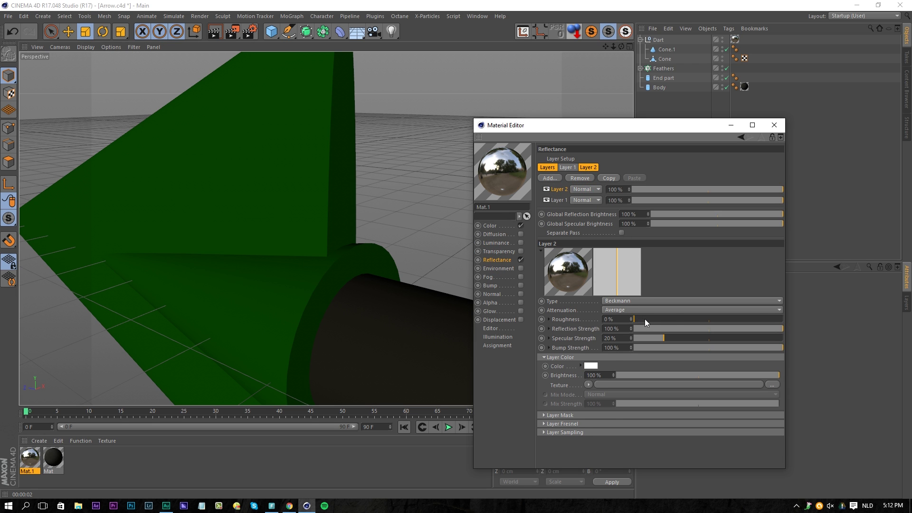
pyautogui.moveTo(642, 319); pyautogui.dragTo(758, 320)
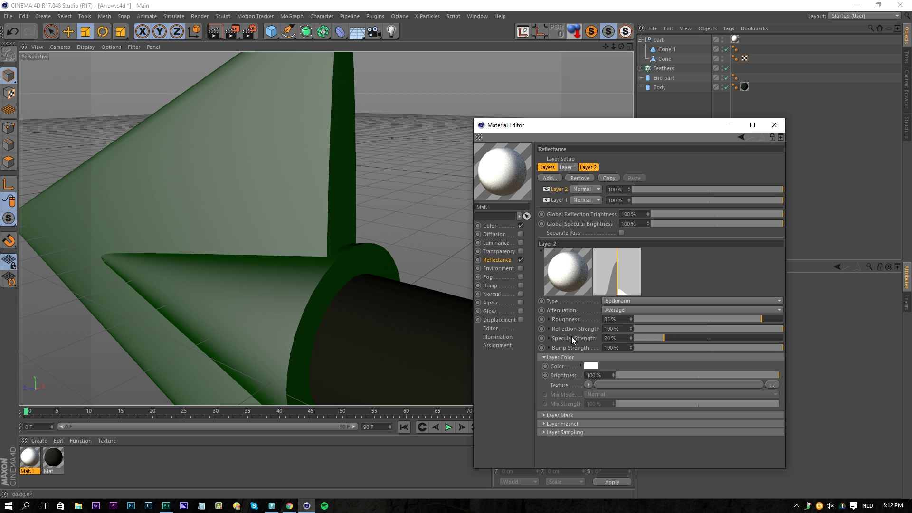
# Load a Noise texture into the second layer's roughness, using Luka noise with -60% contrast.
pyautogui.click(548, 319)
pyautogui.click(605, 328)
pyautogui.click(631, 197)
pyautogui.click(630, 328)
pyautogui.click(634, 254)
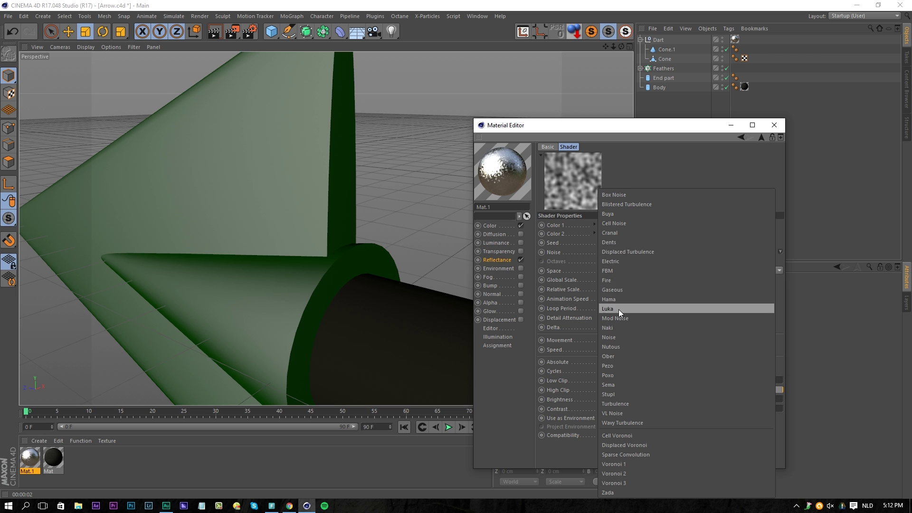
pyautogui.click(613, 309)
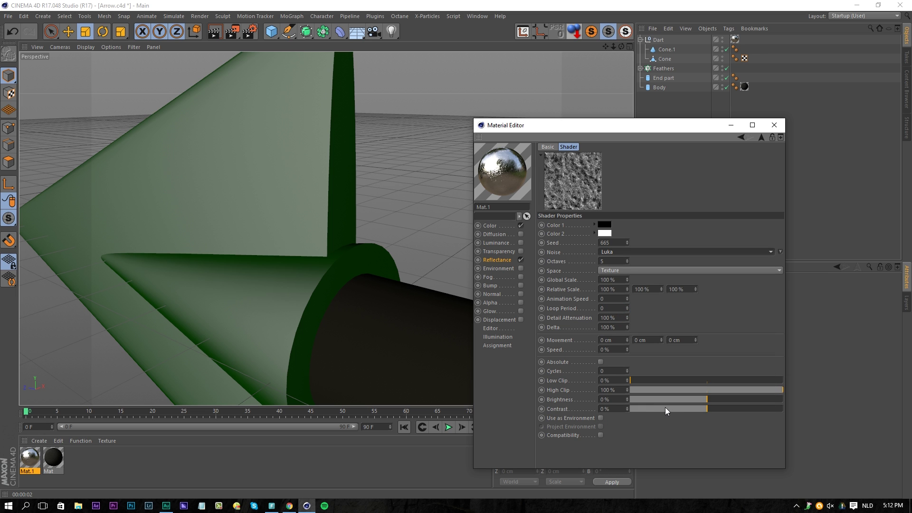
pyautogui.moveTo(664, 408); pyautogui.dragTo(659, 409)
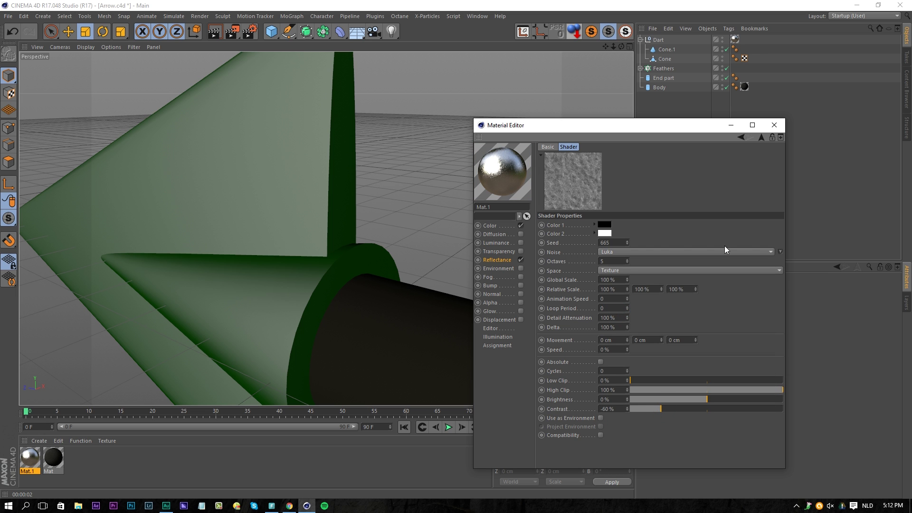
# Return to the reflectance settings and rename Layer 1 as Coat and Layer 2 as Details.
pyautogui.click(759, 137)
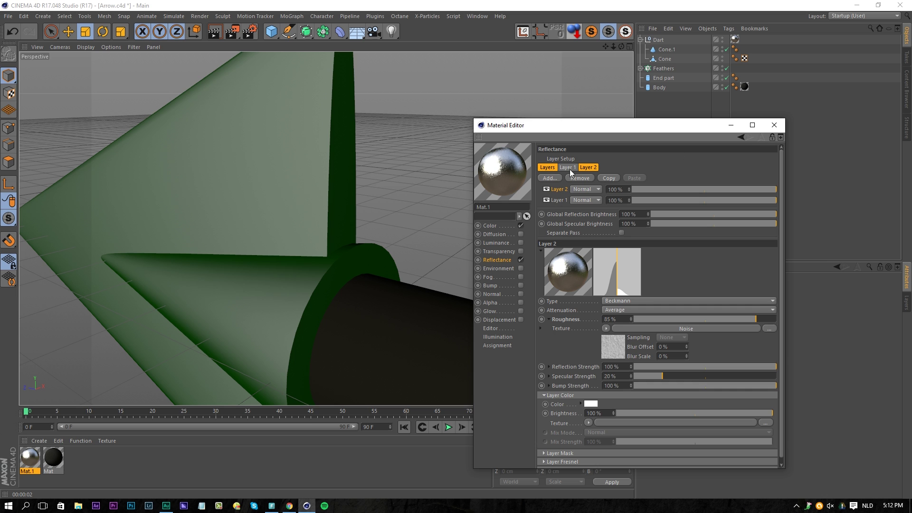
pyautogui.doubleClick(560, 200)
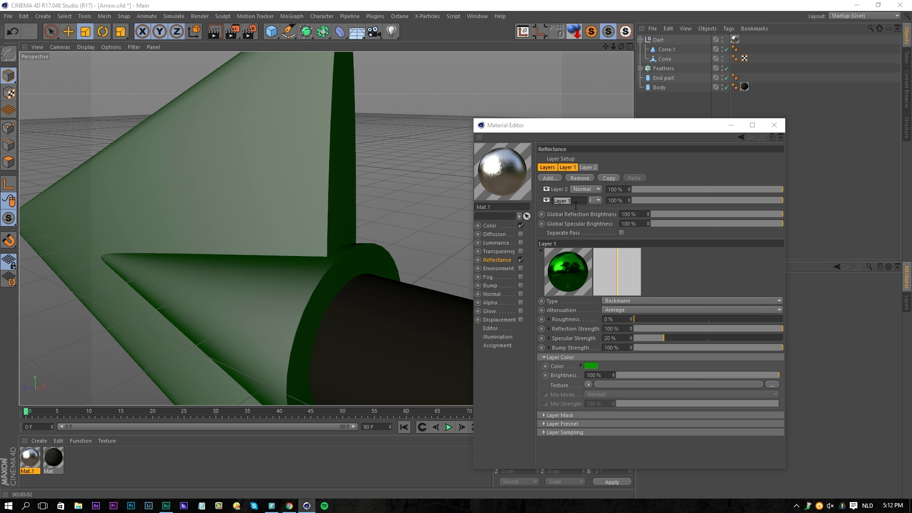
pyautogui.write('Coat')
pyautogui.press('Return')
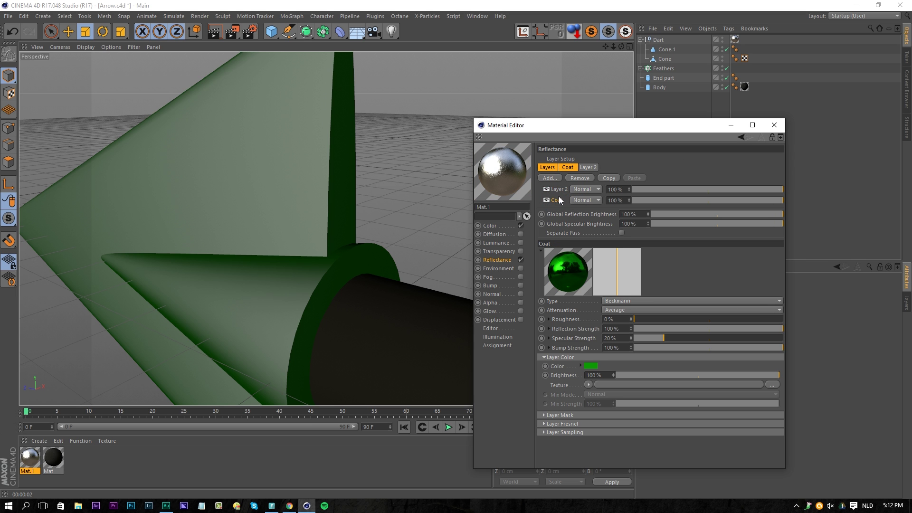
pyautogui.doubleClick(558, 189)
pyautogui.write('Deta')
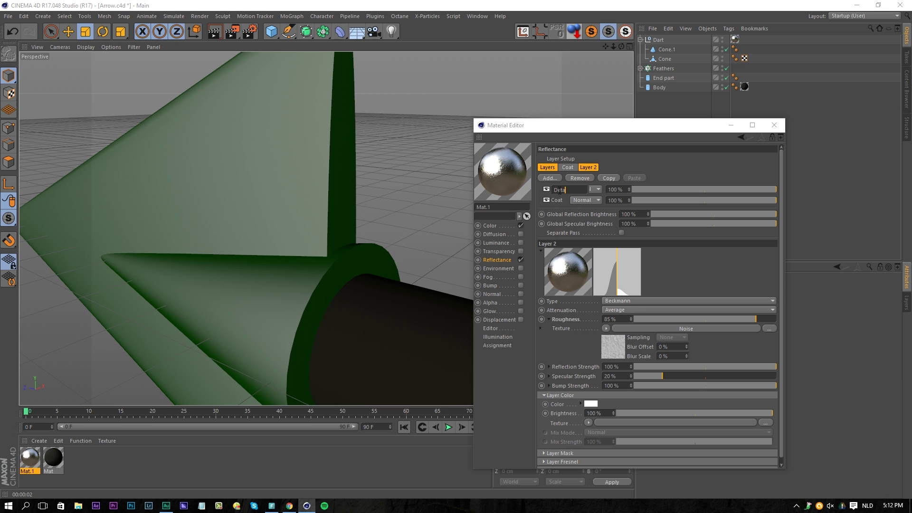
pyautogui.write('ils')
pyautogui.press('Return')
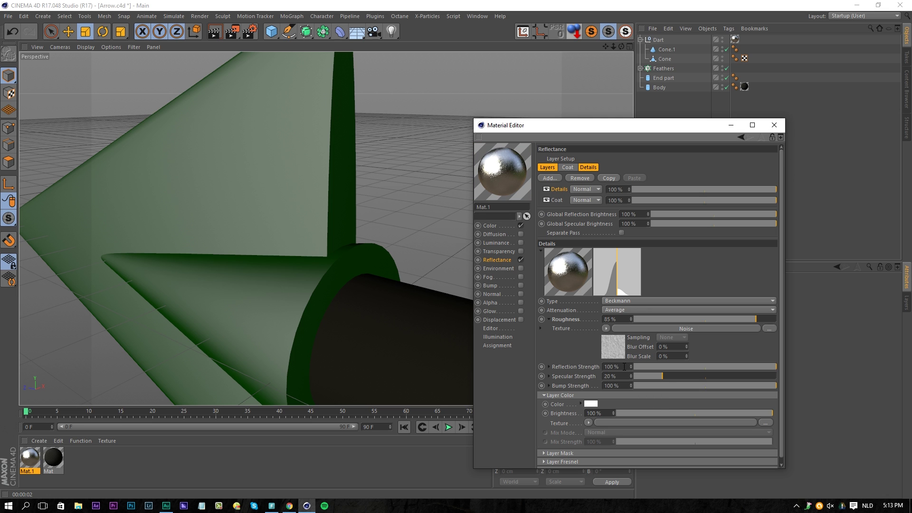
# Set the Details layer's reflection strength to 4% and specular strength to 0%.
pyautogui.click(638, 366)
pyautogui.click(640, 375)
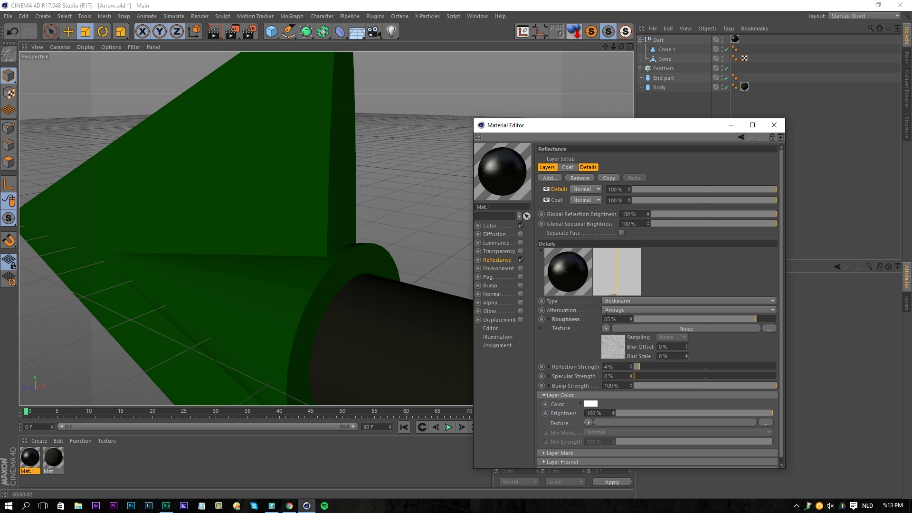
# Set the Details layer's blending mode to Add and render the view under a Physical Sky.
pyautogui.click(591, 189)
pyautogui.click(586, 204)
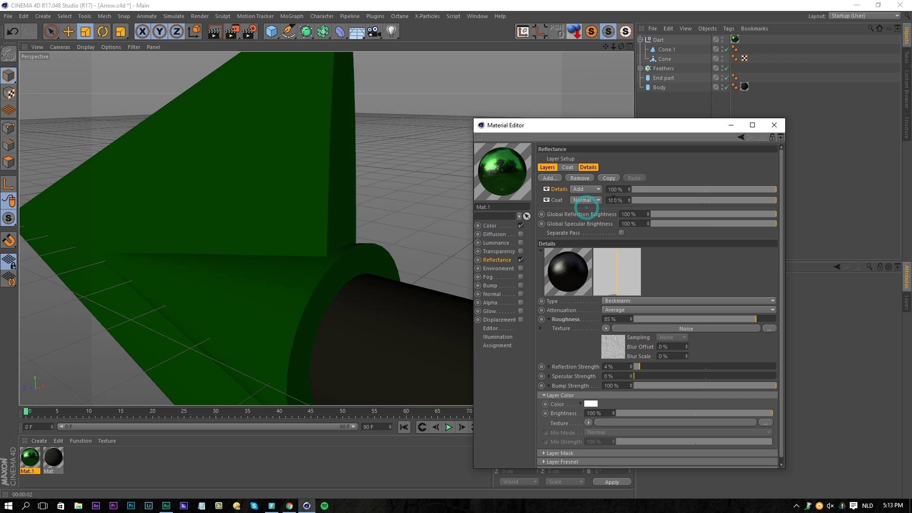
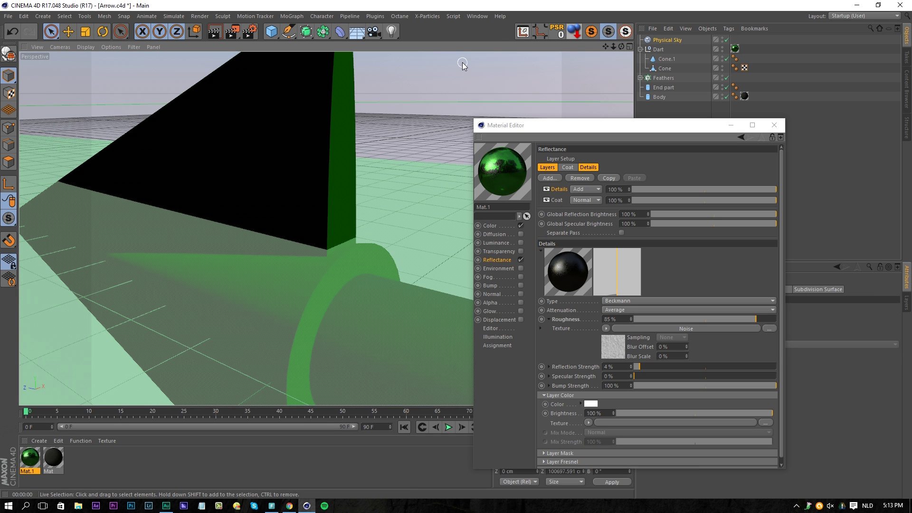
pyautogui.hotkey('ctrl', 'r')
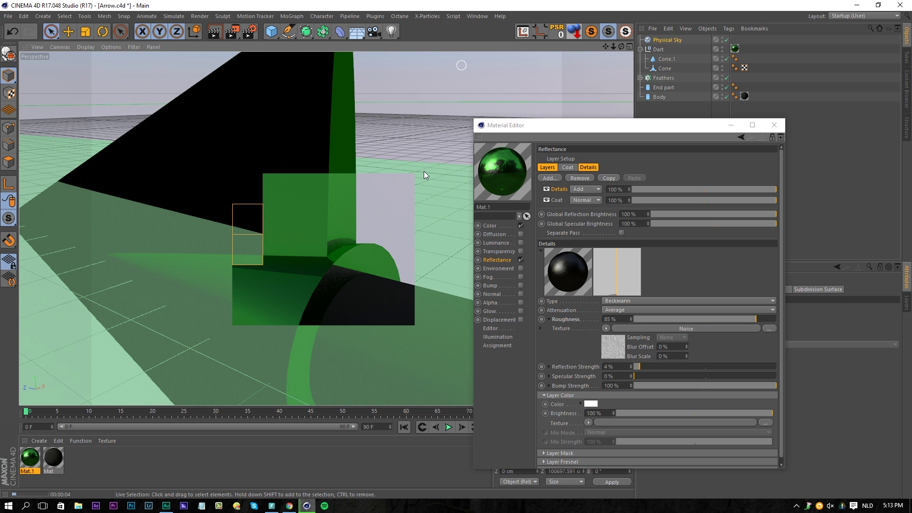
pyautogui.keyDown('alt'); pyautogui.moveTo(348, 188); pyautogui.dragTo(346, 193, button='right'); pyautogui.keyUp('alt')
pyautogui.keyDown('alt'); pyautogui.moveTo(346, 193); pyautogui.dragTo(356, 186, button='middle'); pyautogui.keyUp('alt')
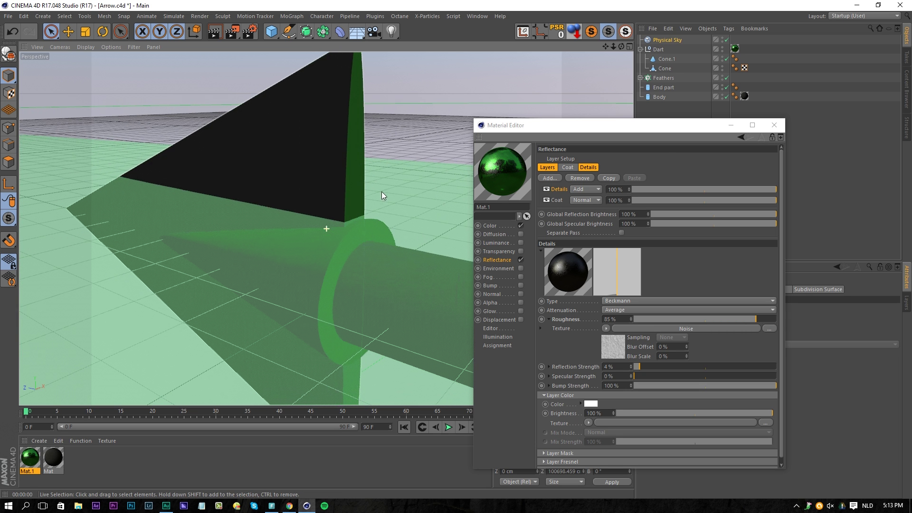
# Enable a bottom cap fillet on the Cone.1 object with radius and height of 0.05 cm.
pyautogui.moveTo(655, 127); pyautogui.dragTo(829, 165)
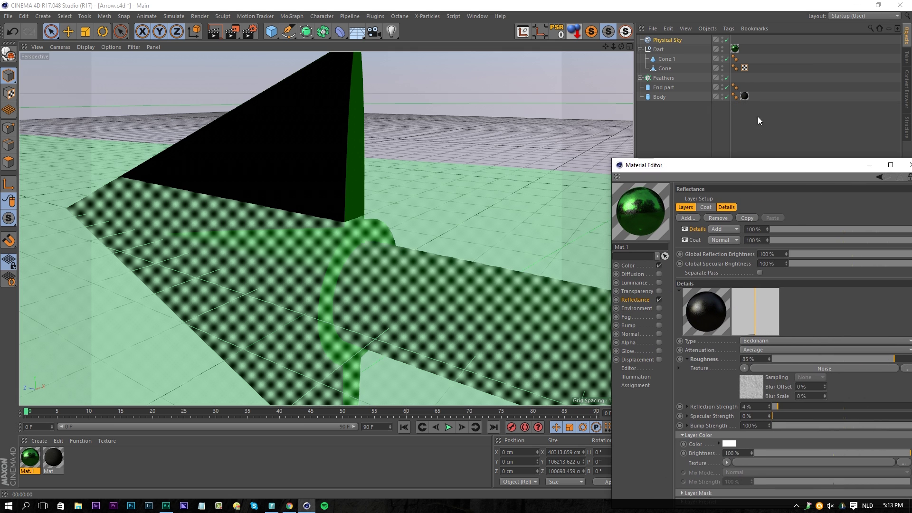
pyautogui.click(663, 57)
pyautogui.moveTo(713, 173); pyautogui.dragTo(240, 120)
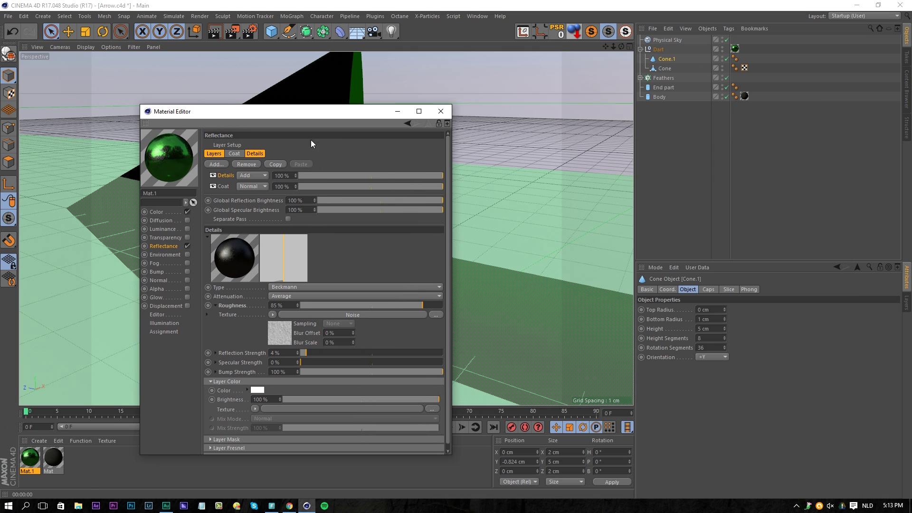
pyautogui.click(707, 290)
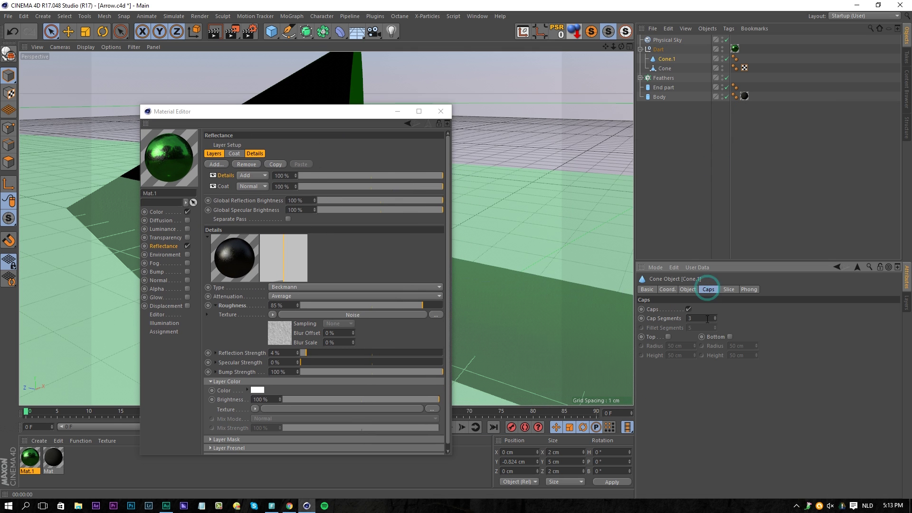
pyautogui.click(729, 337)
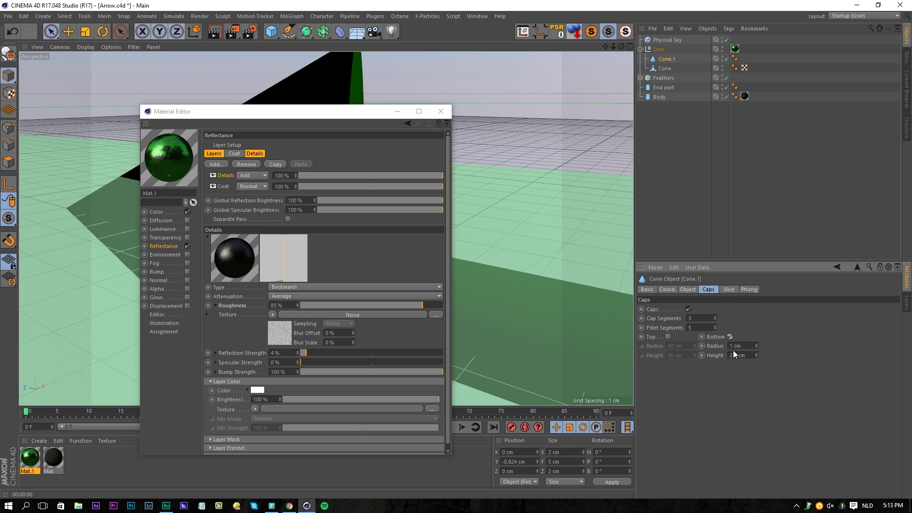
pyautogui.write('0.05')
pyautogui.press('Return')
pyautogui.doubleClick(744, 345)
pyautogui.write('0.05')
pyautogui.press('Return')
# Select the Cone object in the Dart group and switch to edge editing.
pyautogui.moveTo(363, 109); pyautogui.dragTo(741, 111)
pyautogui.scroll(5, 366, 262)
pyautogui.scroll(1, 403, 275)
pyautogui.keyDown('alt'); pyautogui.moveTo(360, 203); pyautogui.dragTo(379, 178); pyautogui.keyUp('alt')
pyautogui.click(665, 68)
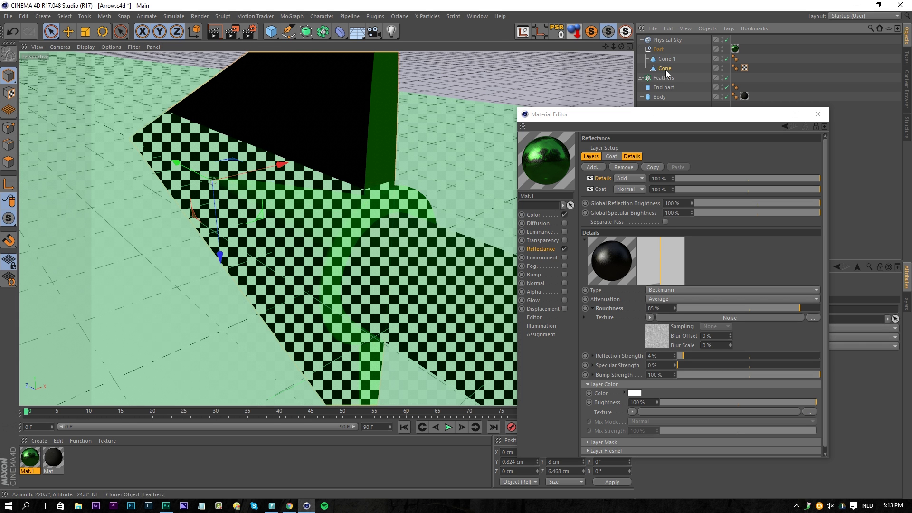
pyautogui.click(15, 144)
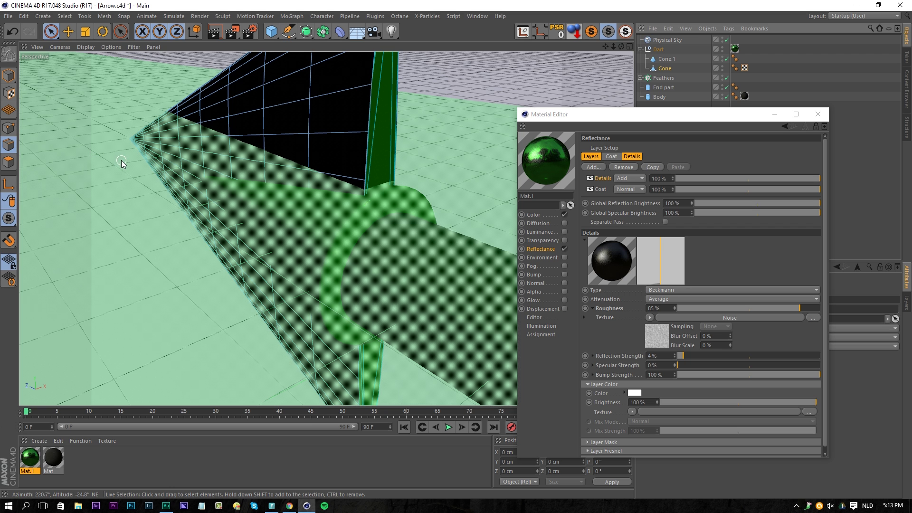
# Try to select the rear-face outline of the Cone with Loop Selection.
pyautogui.click(65, 16)
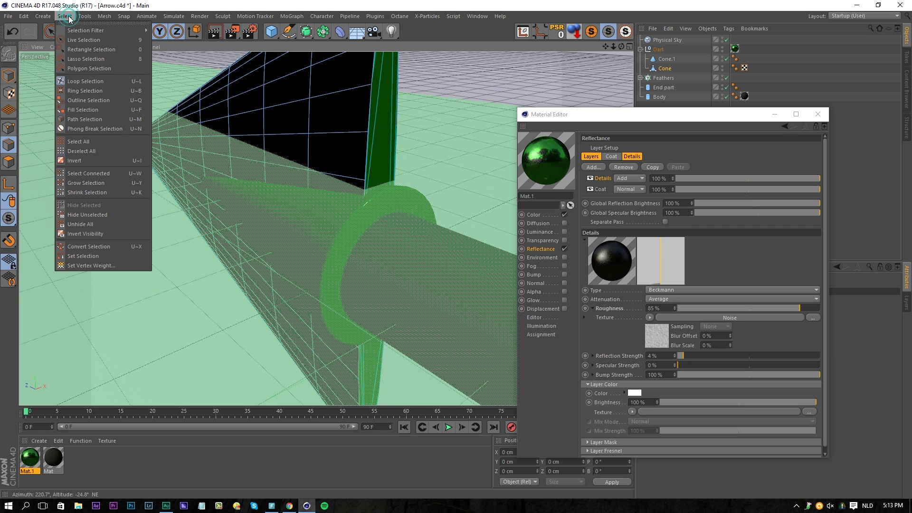
pyautogui.click(87, 81)
pyautogui.click(371, 104)
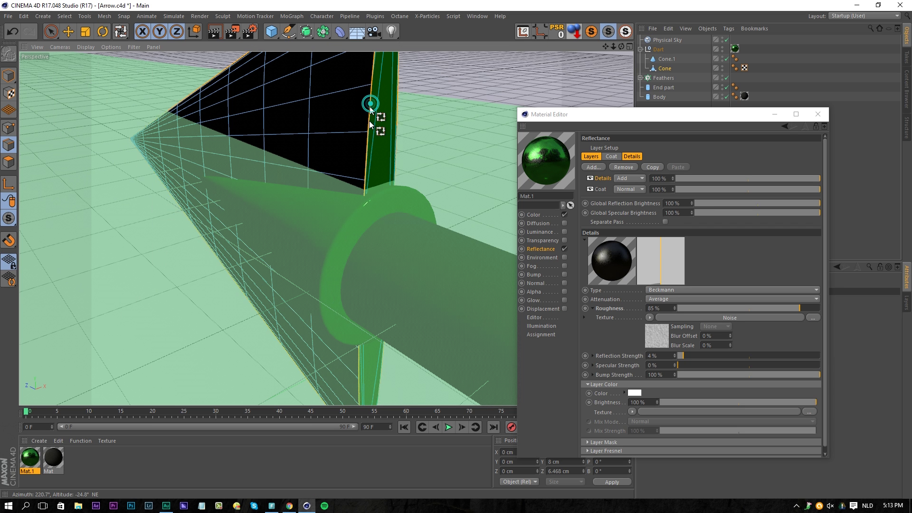
pyautogui.keyDown('alt'); pyautogui.moveTo(362, 164); pyautogui.dragTo(274, 319, button='middle'); pyautogui.keyUp('alt')
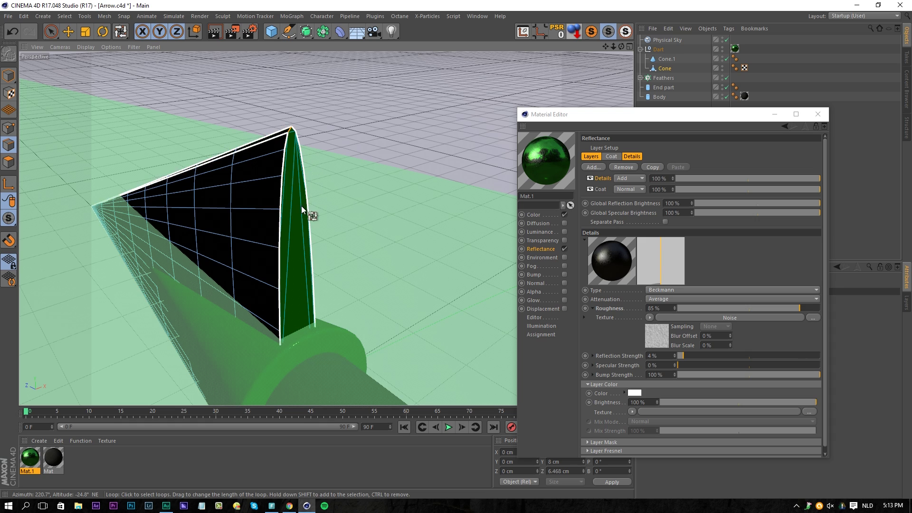
pyautogui.keyDown('alt'); pyautogui.moveTo(354, 155); pyautogui.dragTo(350, 188); pyautogui.keyUp('alt')
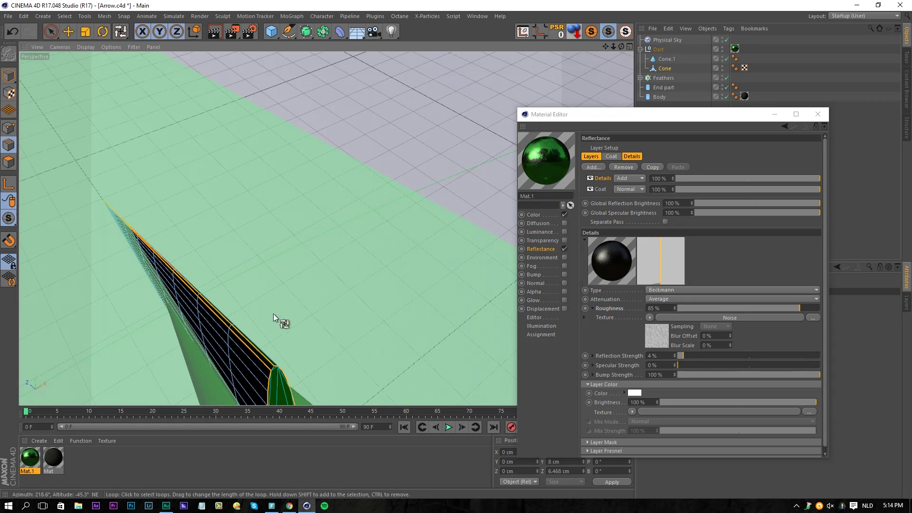
pyautogui.scroll(5, 278, 308)
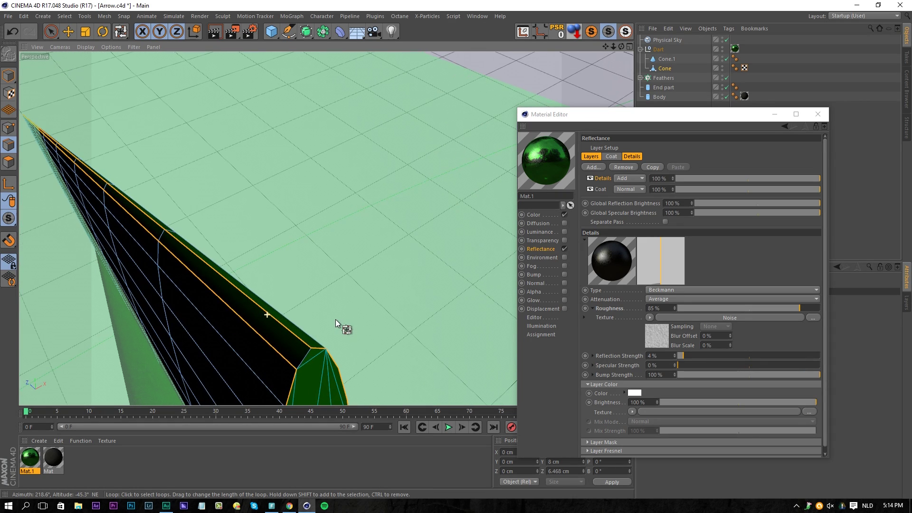
pyautogui.click(69, 31)
pyautogui.keyDown('alt'); pyautogui.moveTo(247, 236); pyautogui.dragTo(279, 199, button='middle'); pyautogui.keyUp('alt')
pyautogui.click(274, 137)
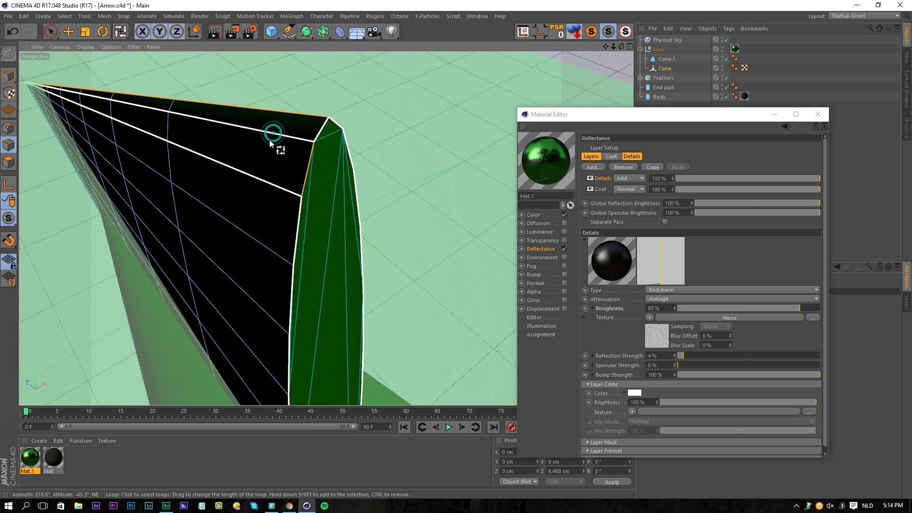
pyautogui.click(70, 31)
pyautogui.click(39, 260)
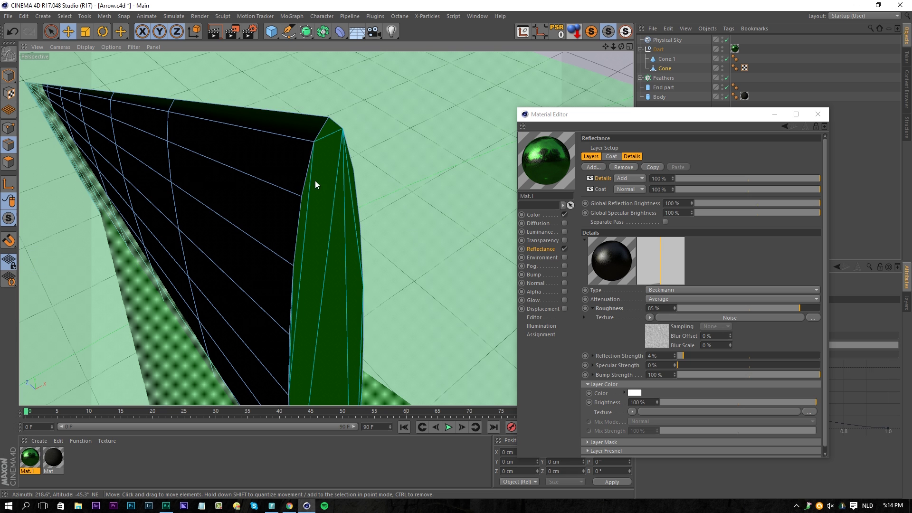
# Select the outline edges around the upper tip of the Cone's rear face.
pyautogui.click(307, 177)
pyautogui.keyDown('shift'); pyautogui.click(325, 124); pyautogui.keyUp('shift')
pyautogui.keyDown('shift'); pyautogui.click(339, 128); pyautogui.keyUp('shift')
pyautogui.keyDown('shift'); pyautogui.click(350, 157); pyautogui.keyUp('shift')
pyautogui.keyDown('shift'); pyautogui.click(355, 185); pyautogui.keyUp('shift')
# Add the outline edges down the upper half of the Cone's rear face to the selection, as far as the shaft.
pyautogui.keyDown('alt'); pyautogui.moveTo(326, 228); pyautogui.dragTo(266, 162, button='middle'); pyautogui.keyUp('alt')
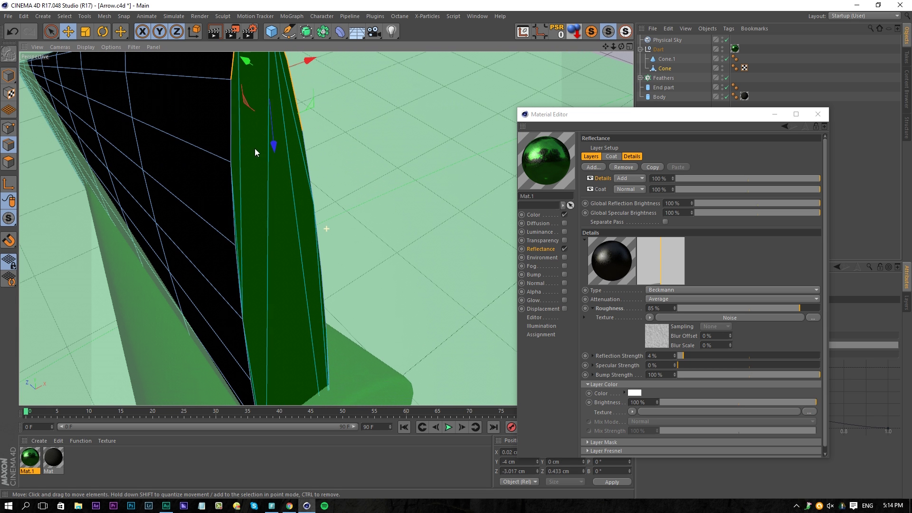
pyautogui.keyDown('shift'); pyautogui.click(233, 135); pyautogui.keyUp('shift')
pyautogui.keyDown('shift'); pyautogui.click(233, 270); pyautogui.keyUp('shift')
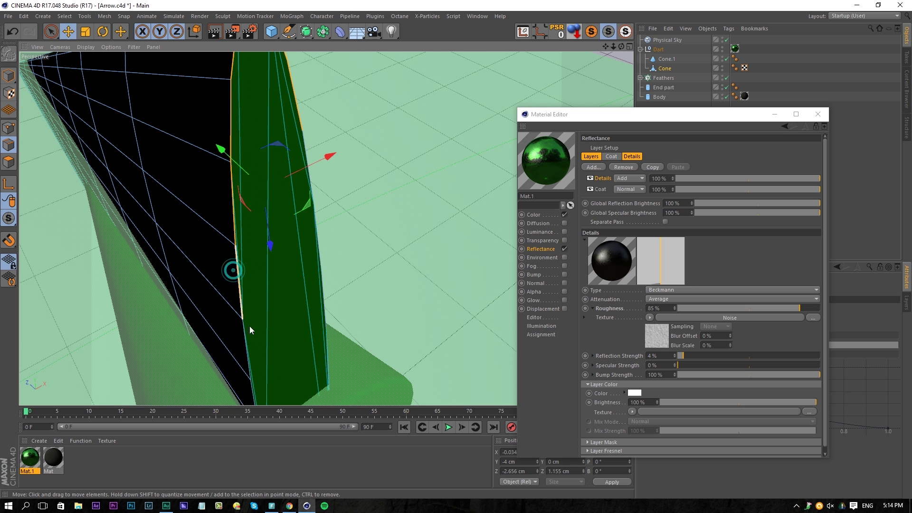
pyautogui.keyDown('shift'); pyautogui.click(246, 340); pyautogui.keyUp('shift')
pyautogui.keyDown('alt'); pyautogui.moveTo(233, 302); pyautogui.dragTo(205, 211, button='middle'); pyautogui.keyUp('alt')
pyautogui.keyDown('shift'); pyautogui.click(223, 296); pyautogui.keyUp('shift')
pyautogui.keyDown('shift'); pyautogui.click(233, 348); pyautogui.keyUp('shift')
pyautogui.keyDown('alt'); pyautogui.moveTo(306, 297); pyautogui.dragTo(270, 249); pyautogui.keyUp('alt')
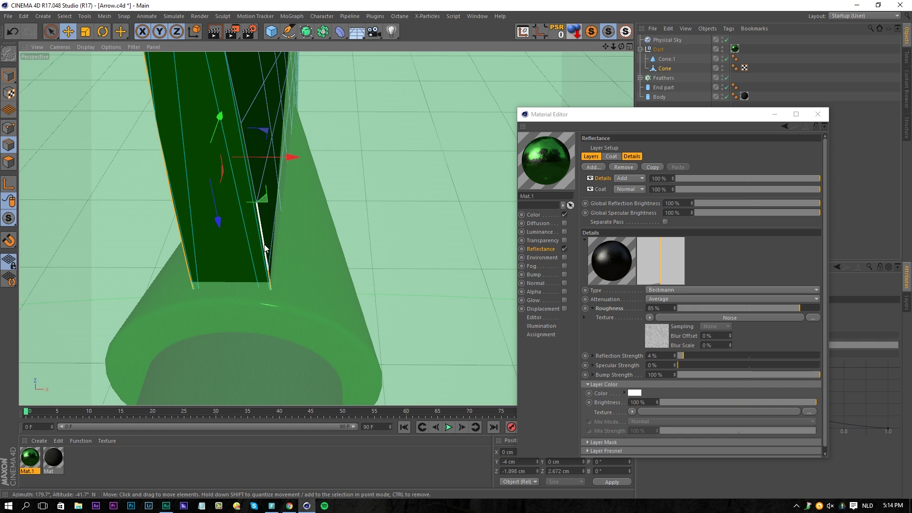
pyautogui.keyDown('alt'); pyautogui.moveTo(244, 91); pyautogui.dragTo(386, 269); pyautogui.keyUp('alt')
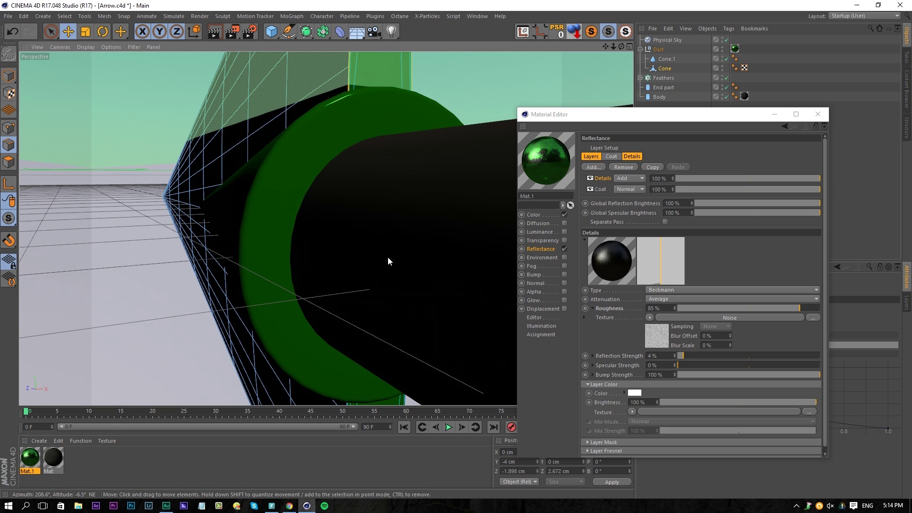
# Isolate the Cone in solo view and add the middle outline edges on both sides of its rear face.
pyautogui.click(725, 59)
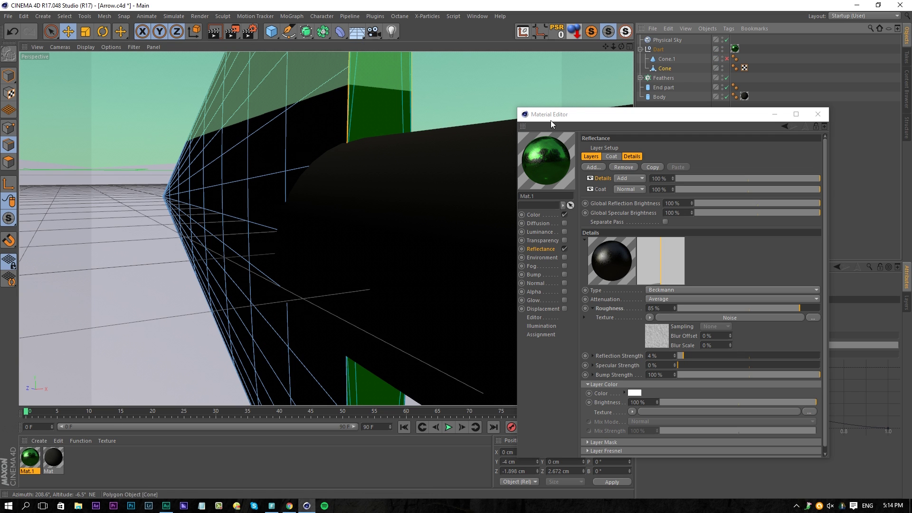
pyautogui.click(726, 59)
pyautogui.click(591, 31)
pyautogui.click(346, 190)
pyautogui.click(407, 191)
pyautogui.keyDown('shift'); pyautogui.click(406, 286); pyautogui.keyUp('shift')
pyautogui.keyDown('shift'); pyautogui.click(344, 298); pyautogui.keyUp('shift')
# Extend the edge selection down both sides of the Cone's rear face to the lower tip.
pyautogui.keyDown('alt'); pyautogui.moveTo(362, 346); pyautogui.dragTo(335, 269, button='middle'); pyautogui.keyUp('alt')
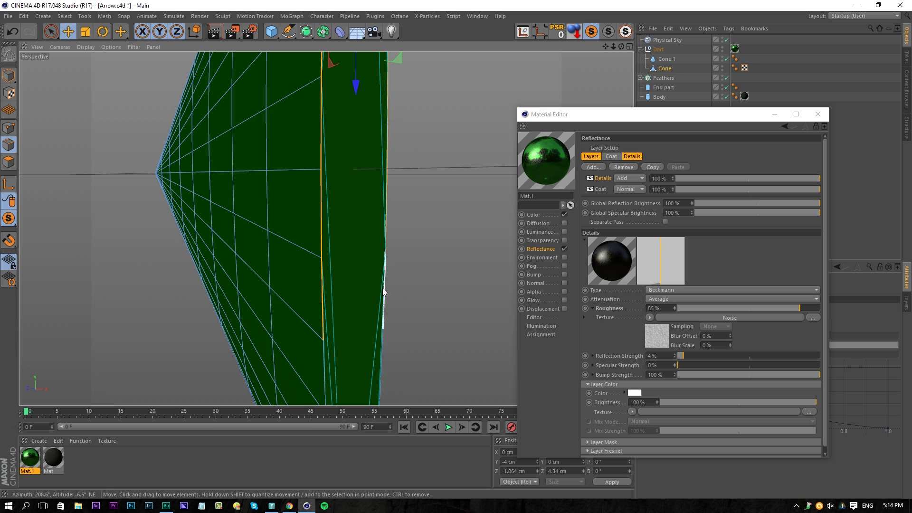
pyautogui.click(380, 351)
pyautogui.keyDown('alt'); pyautogui.moveTo(334, 361); pyautogui.dragTo(303, 240); pyautogui.keyUp('alt')
pyautogui.click(302, 250)
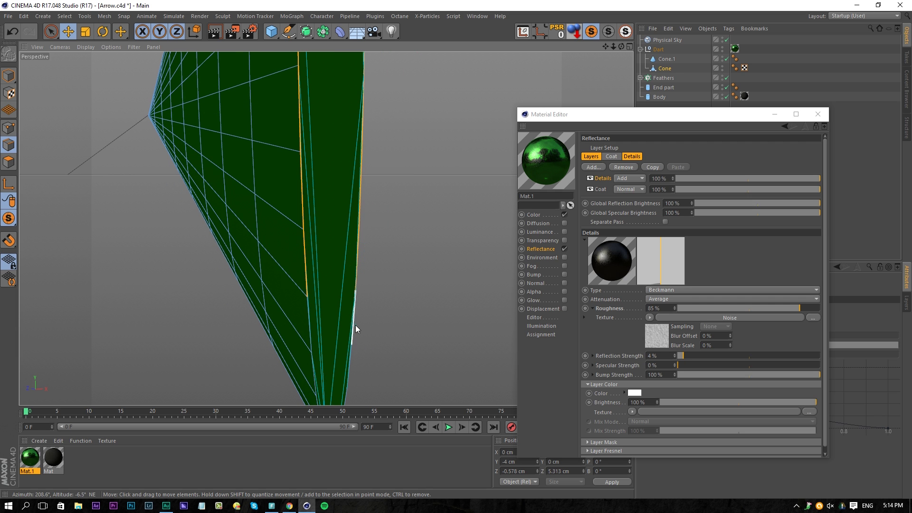
pyautogui.click(311, 320)
pyautogui.click(311, 370)
pyautogui.click(345, 375)
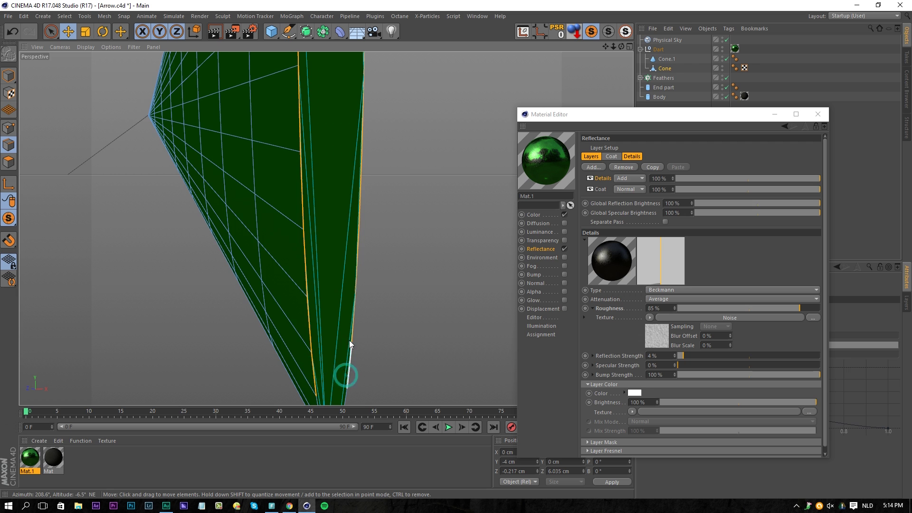
pyautogui.keyDown('alt'); pyautogui.moveTo(350, 362); pyautogui.dragTo(338, 256, button='middle'); pyautogui.keyUp('alt')
pyautogui.click(322, 313)
pyautogui.keyDown('shift'); pyautogui.click(332, 323); pyautogui.keyUp('shift')
# Bevel the selected outline edges in Chamfer mode with a 0.02 cm offset and show the whole arrow again.
pyautogui.keyDown('alt'); pyautogui.moveTo(341, 258); pyautogui.dragTo(338, 317, button='middle'); pyautogui.keyUp('alt')
pyautogui.rightClick(339, 259)
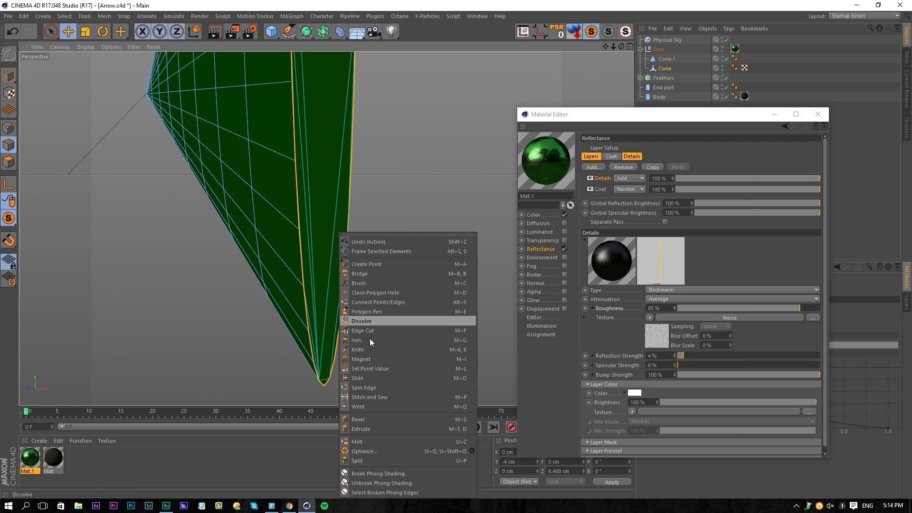
pyautogui.click(358, 419)
pyautogui.click(326, 309)
pyautogui.moveTo(326, 310); pyautogui.dragTo(329, 309)
pyautogui.keyDown('alt'); pyautogui.moveTo(305, 209); pyautogui.dragTo(396, 206); pyautogui.keyUp('alt')
pyautogui.scroll(5, 372, 144)
pyautogui.keyDown('alt'); pyautogui.moveTo(349, 160); pyautogui.dragTo(301, 223); pyautogui.keyUp('alt')
pyautogui.moveTo(304, 147)
pyautogui.keyDown('alt'); pyautogui.mouseDown()
pyautogui.moveTo(285, 85)
pyautogui.moveTo(317, 267)
pyautogui.moveTo(340, 197)
pyautogui.moveTo(350, 198)
pyautogui.moveTo(315, 218)
pyautogui.moveTo(306, 234)
pyautogui.mouseUp(); pyautogui.keyUp('alt')
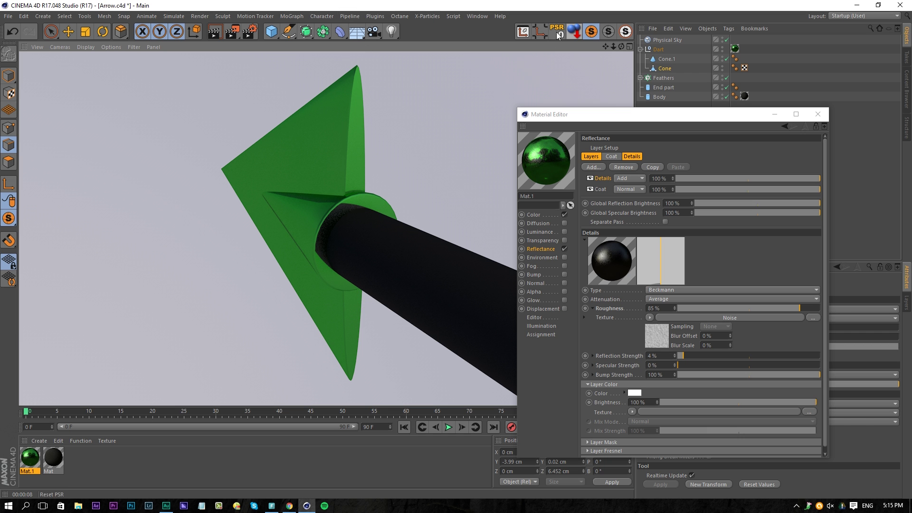
pyautogui.click(609, 32)
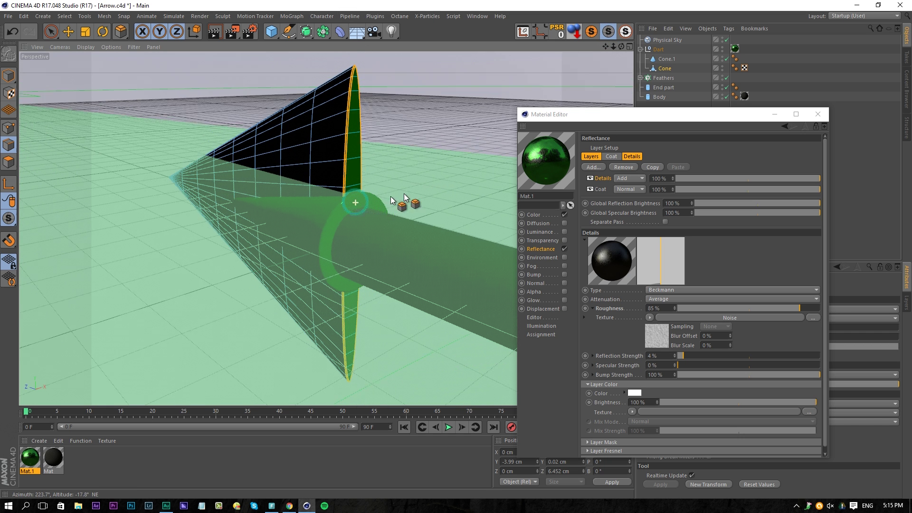
# Load a Noise shader into the Bump channel of Mat.1 and open the shader's settings.
pyautogui.moveTo(630, 119); pyautogui.dragTo(671, 240)
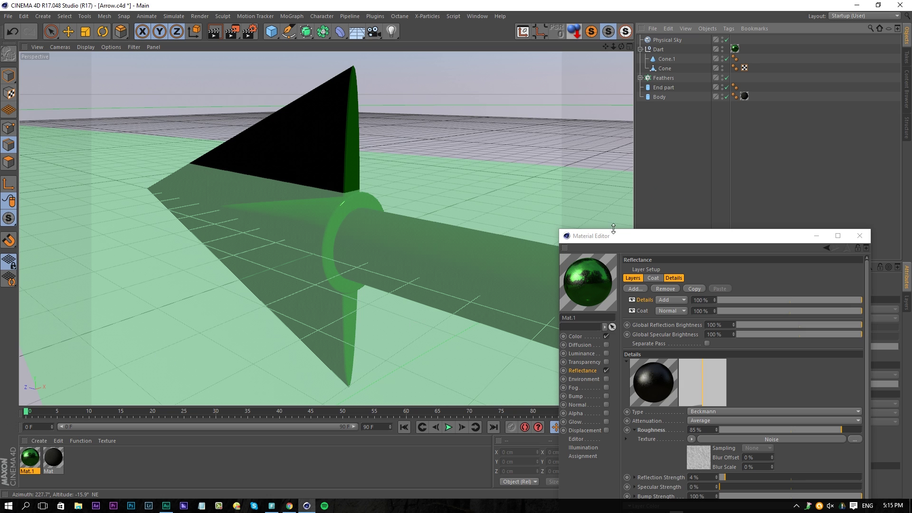
pyautogui.moveTo(615, 236); pyautogui.dragTo(541, 119)
pyautogui.click(501, 278)
pyautogui.click(590, 173)
pyautogui.click(606, 283)
pyautogui.click(643, 173)
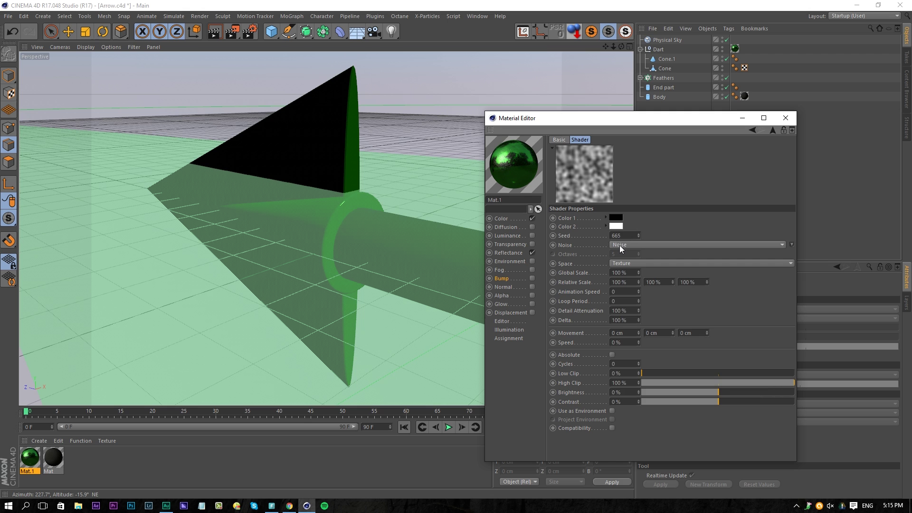
# Set the bump noise to Wavy Turbulence with a global scale of 5% and close the material settings.
pyautogui.click(619, 245)
pyautogui.click(619, 419)
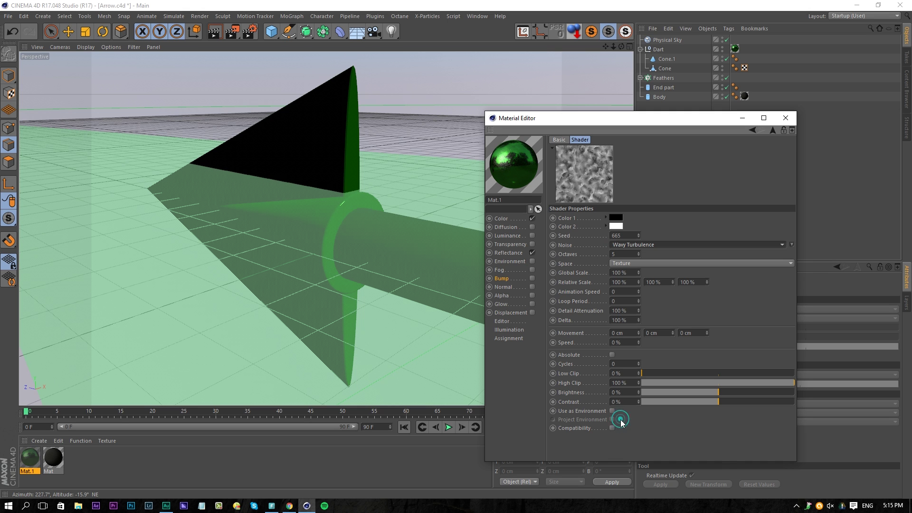
pyautogui.doubleClick(630, 273)
pyautogui.write('5')
pyautogui.press('Return')
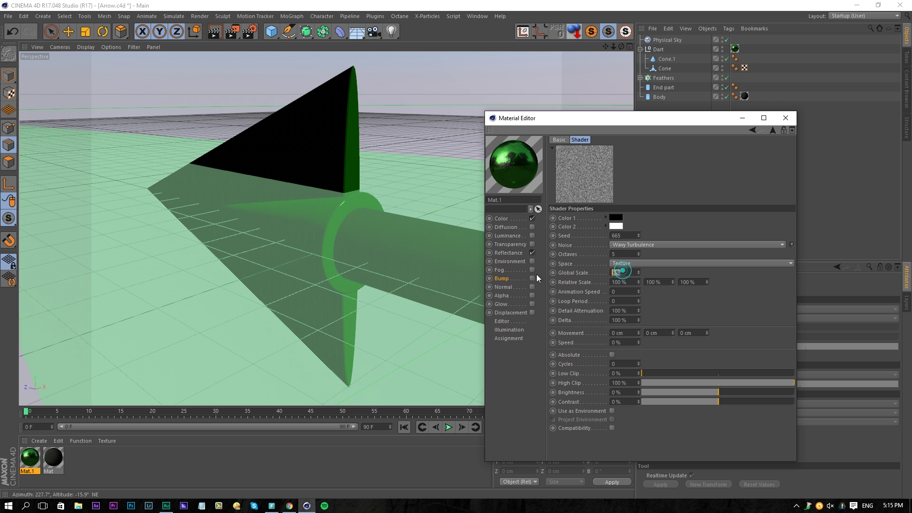
pyautogui.click(785, 118)
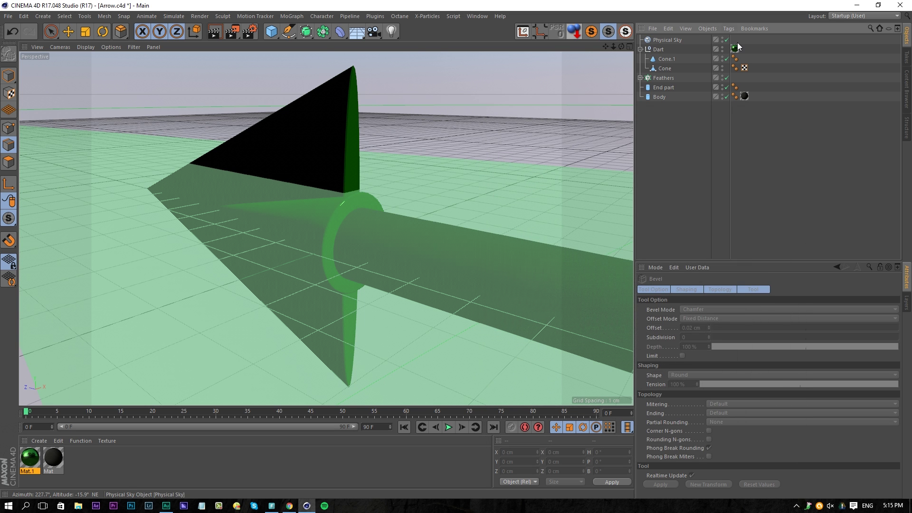
# Set the projection of the Dart's green material tag to Cubic.
pyautogui.click(734, 50)
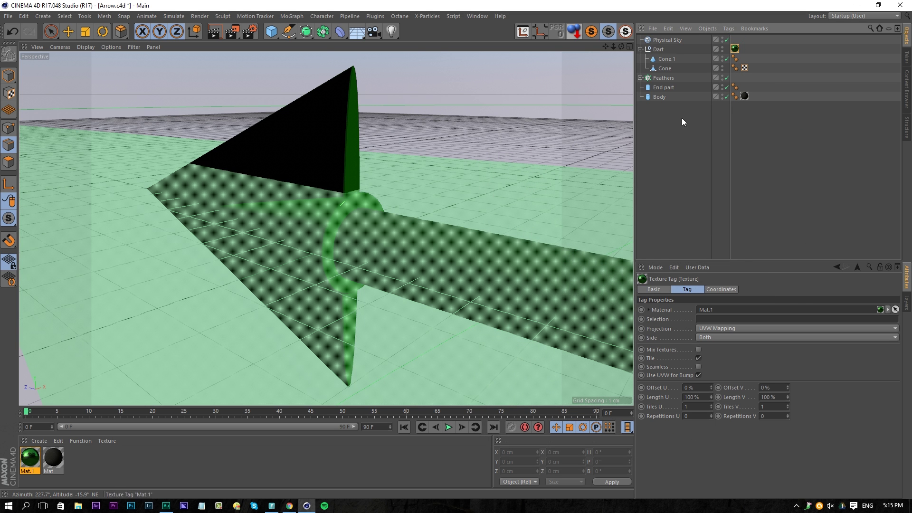
pyautogui.click(720, 331)
pyautogui.click(716, 363)
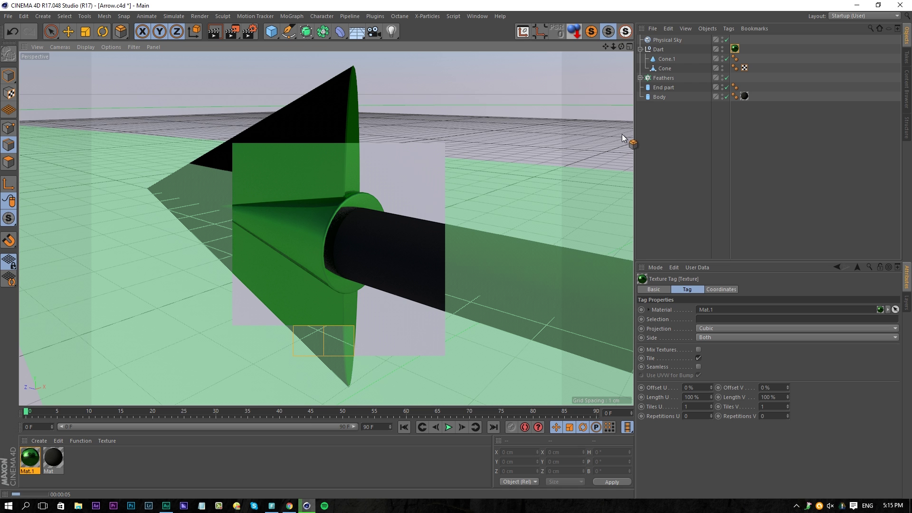
# Set the global scale of Mat.1's bump noise to 50%, switch on the Bump channel and render the arrowhead close up.
pyautogui.keyDown('alt'); pyautogui.moveTo(306, 183); pyautogui.dragTo(373, 182, button='right'); pyautogui.keyUp('alt')
pyautogui.doubleClick(34, 465)
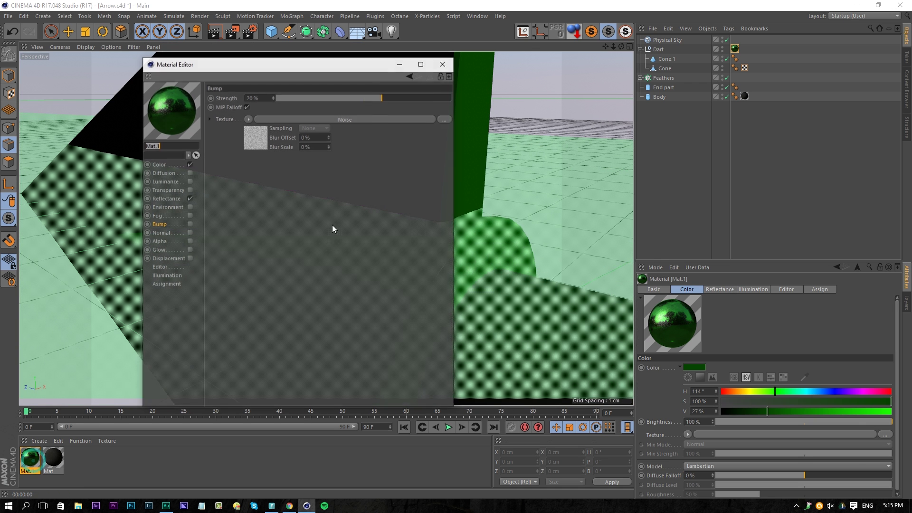
pyautogui.click(321, 117)
pyautogui.click(284, 219)
pyautogui.write('50')
pyautogui.press('Return')
pyautogui.moveTo(283, 70); pyautogui.dragTo(740, 76)
pyautogui.hotkey('ctrl', 'r')
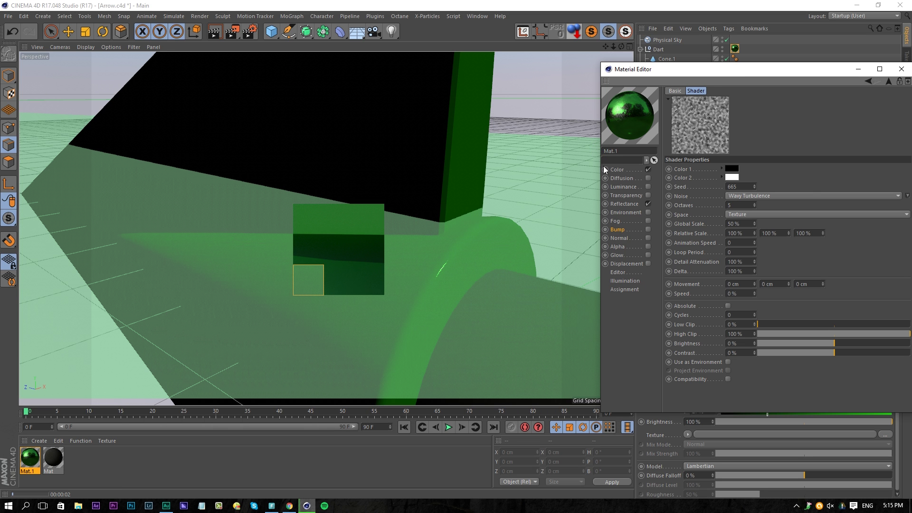
pyautogui.click(647, 230)
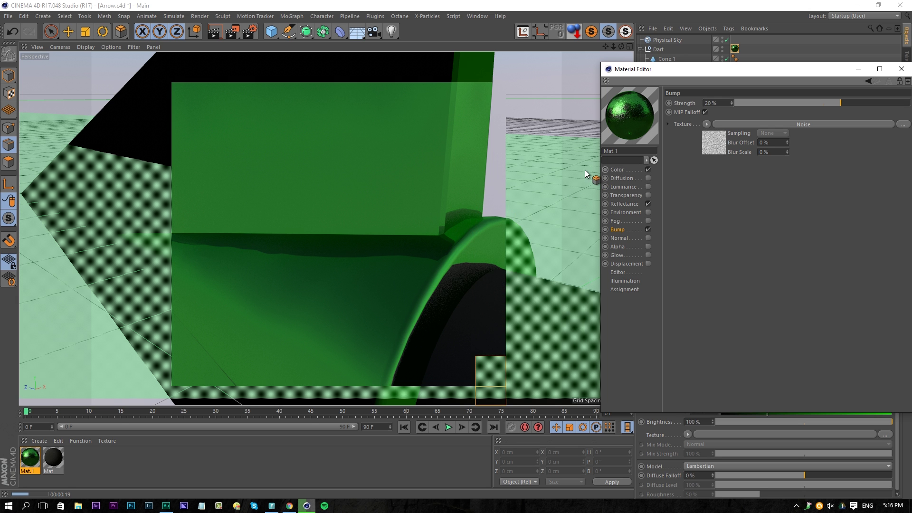
# Load a Layer shader as the texture of Mat.1's Color channel and open its settings.
pyautogui.scroll(-3, 585, 174)
pyautogui.keyDown('alt'); pyautogui.moveTo(545, 183); pyautogui.dragTo(446, 177); pyautogui.keyUp('alt')
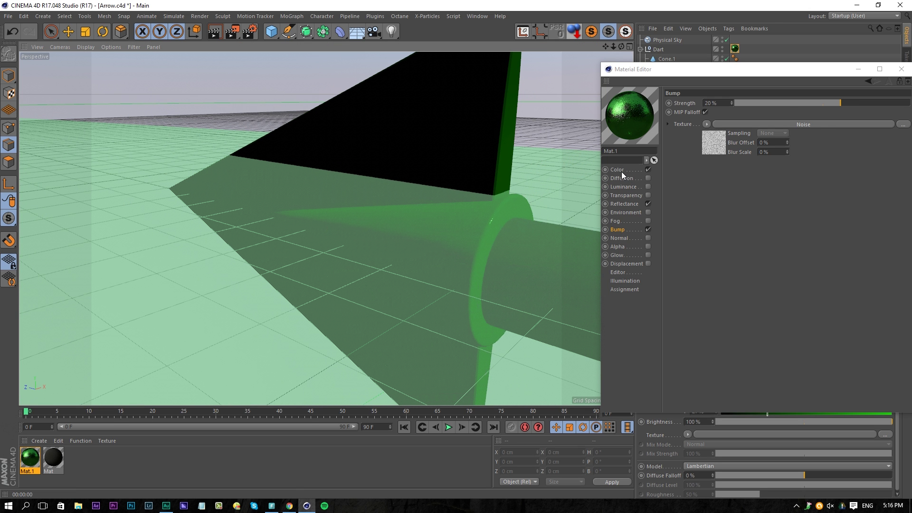
pyautogui.click(618, 170)
pyautogui.click(715, 170)
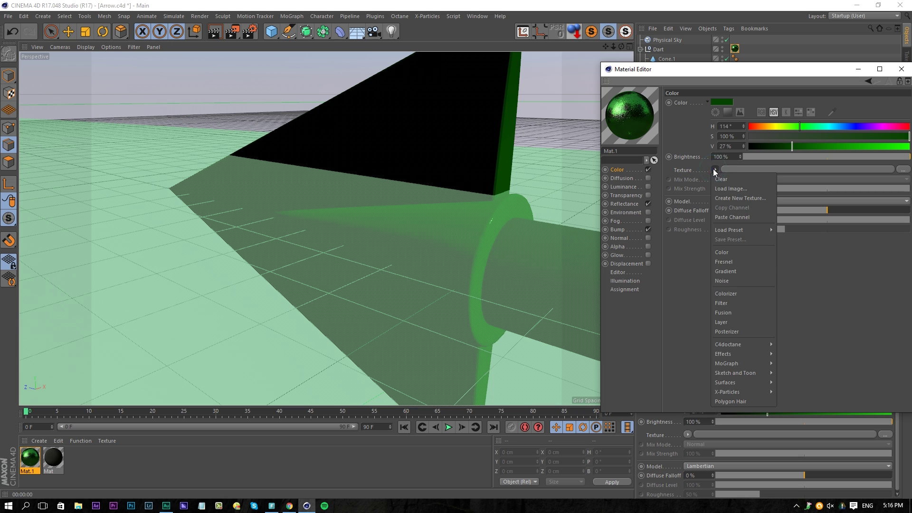
pyautogui.click(728, 321)
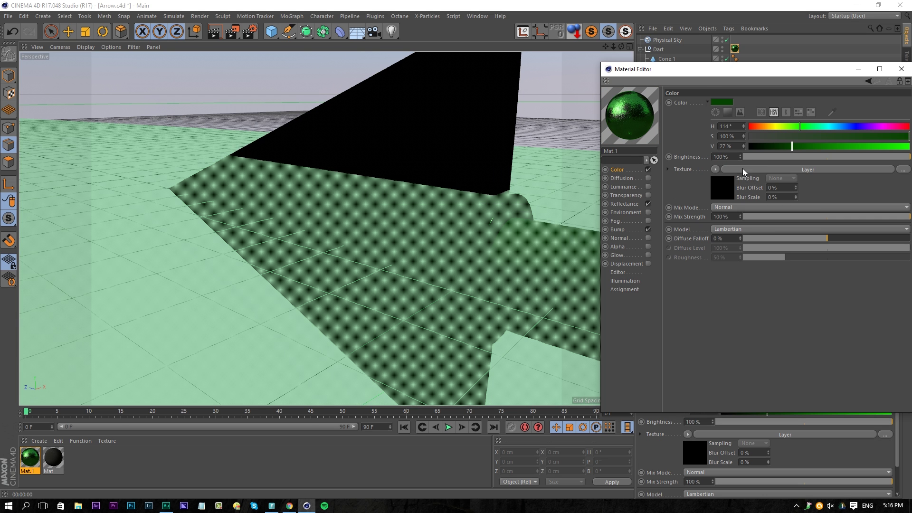
pyautogui.click(742, 169)
# Add a Color shader layer and make it dark green with hue 120°, saturation 100% and value about 24%.
pyautogui.click(712, 179)
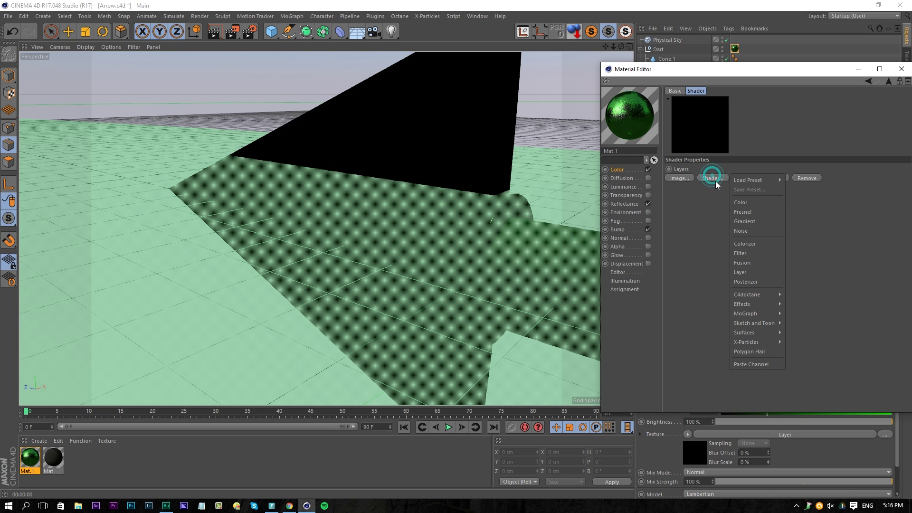
pyautogui.click(737, 199)
pyautogui.click(702, 191)
pyautogui.moveTo(784, 192); pyautogui.dragTo(910, 202)
pyautogui.moveTo(773, 213); pyautogui.dragTo(782, 212)
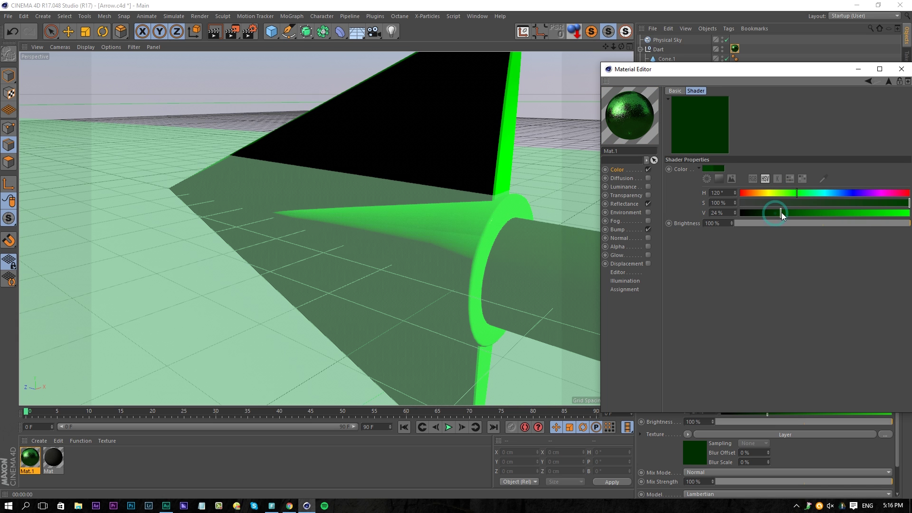
# Add the image grunge_metal_by_night_fate_stock-d2xibk1 from Stock Textures > Metals as a layer, without copying it to the project location.
pyautogui.click(888, 80)
pyautogui.click(679, 178)
pyautogui.press('Escape')
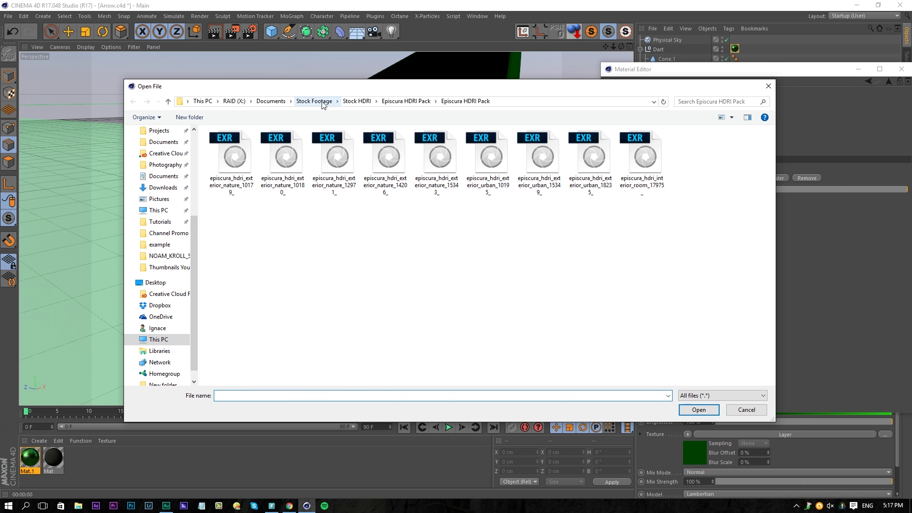
pyautogui.click(318, 105)
pyautogui.scroll(-1, 257, 341)
pyautogui.doubleClick(246, 351)
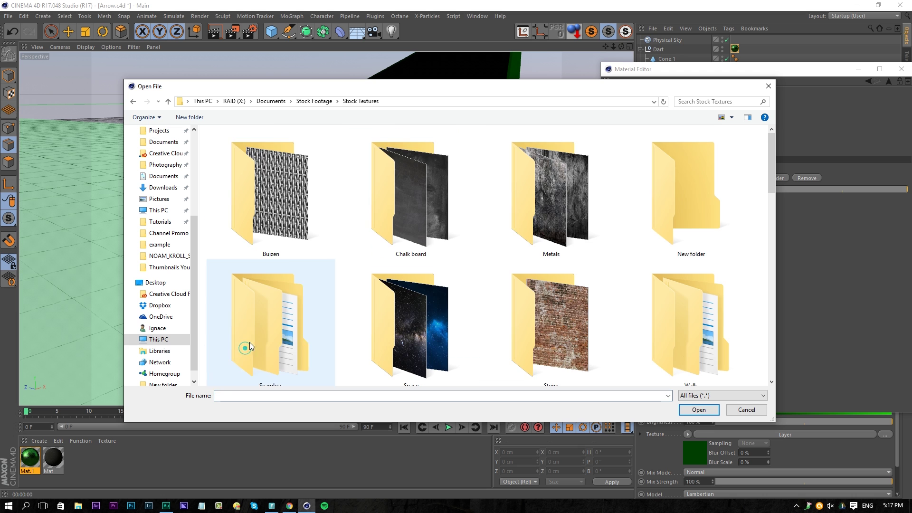
pyautogui.doubleClick(567, 204)
pyautogui.click(576, 176)
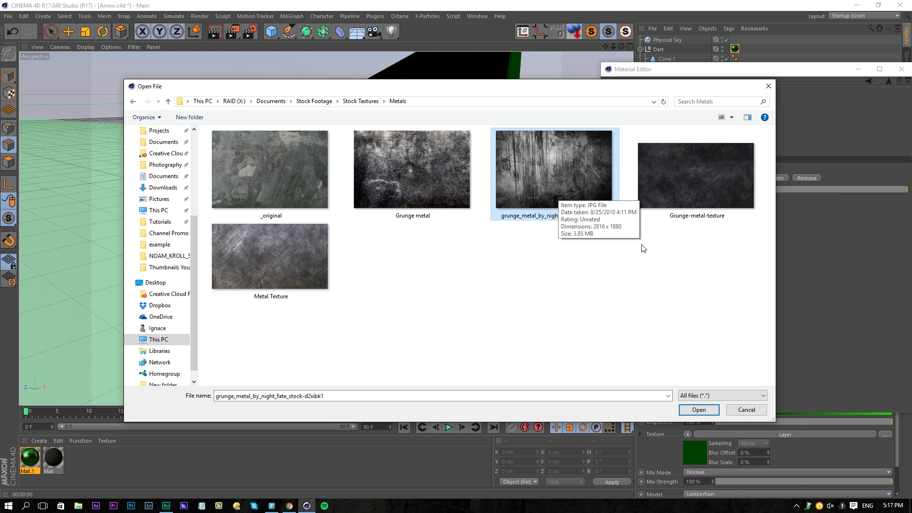
pyautogui.click(697, 410)
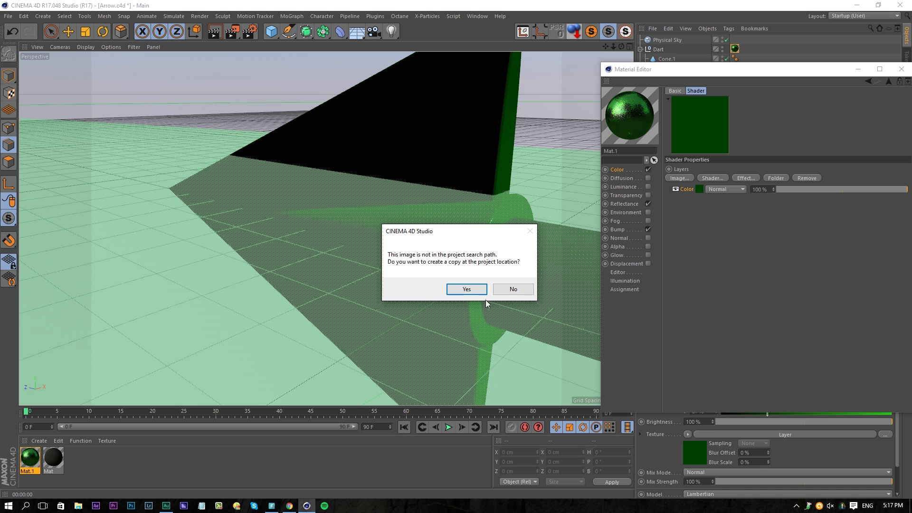
pyautogui.click(513, 289)
# Set the grunge metal layer's blending mode to Overlay and close the material settings.
pyautogui.click(810, 189)
pyautogui.click(811, 231)
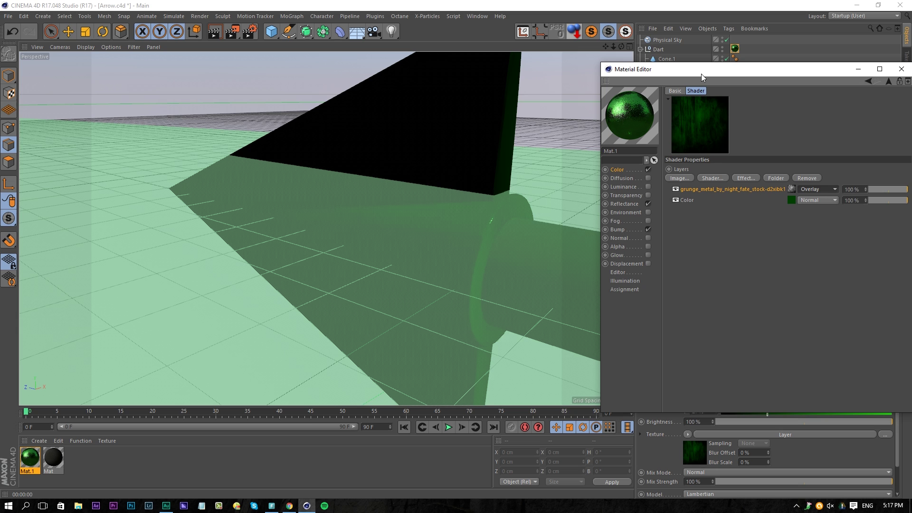
pyautogui.moveTo(701, 73); pyautogui.dragTo(606, 73)
pyautogui.click(805, 69)
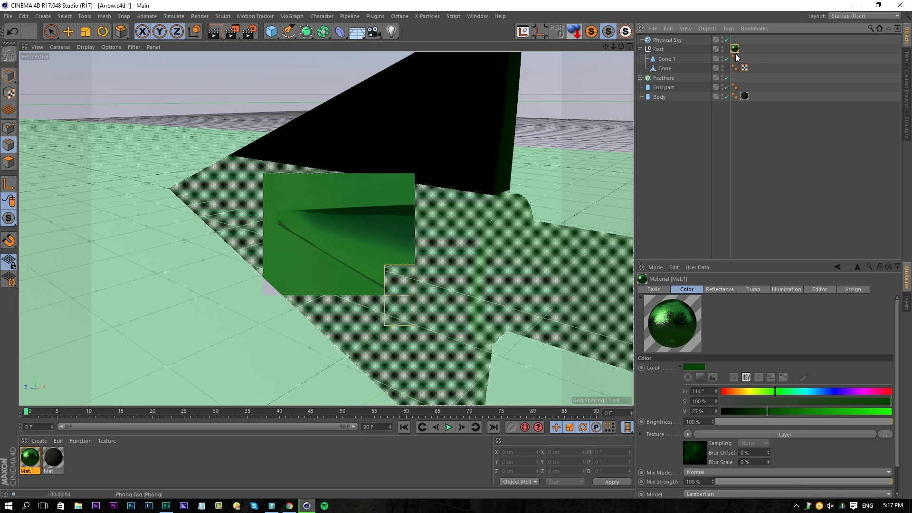
# Turn on Seamless for the Dart's green texture tag, keeping Tile enabled.
pyautogui.click(735, 49)
pyautogui.click(698, 358)
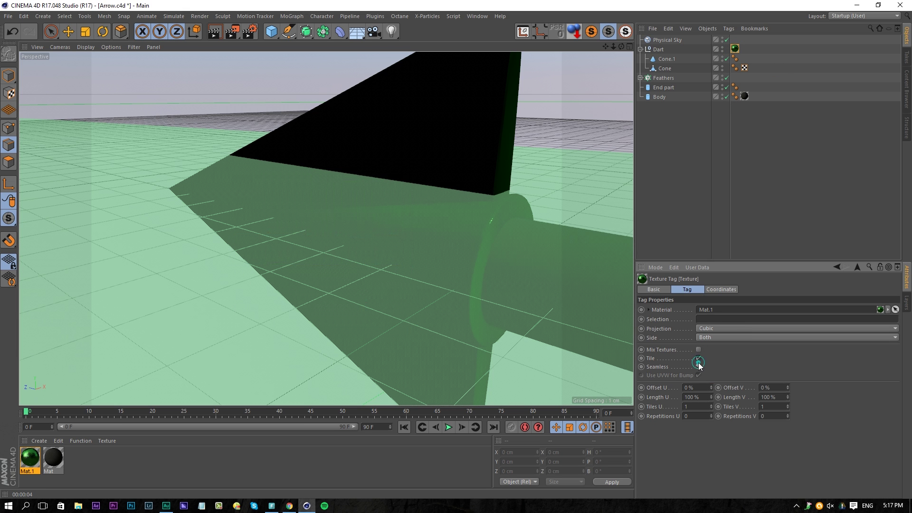
pyautogui.click(698, 367)
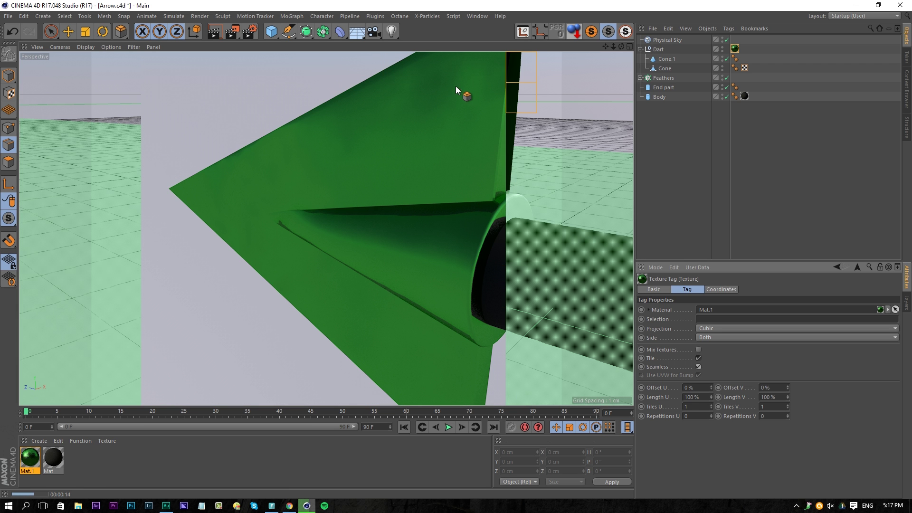
# Switch off Mat.1's Reflectance channel and lower the opacity of the grunge metal layer to 76%.
pyautogui.click(31, 457)
pyautogui.doubleClick(31, 457)
pyautogui.click(190, 198)
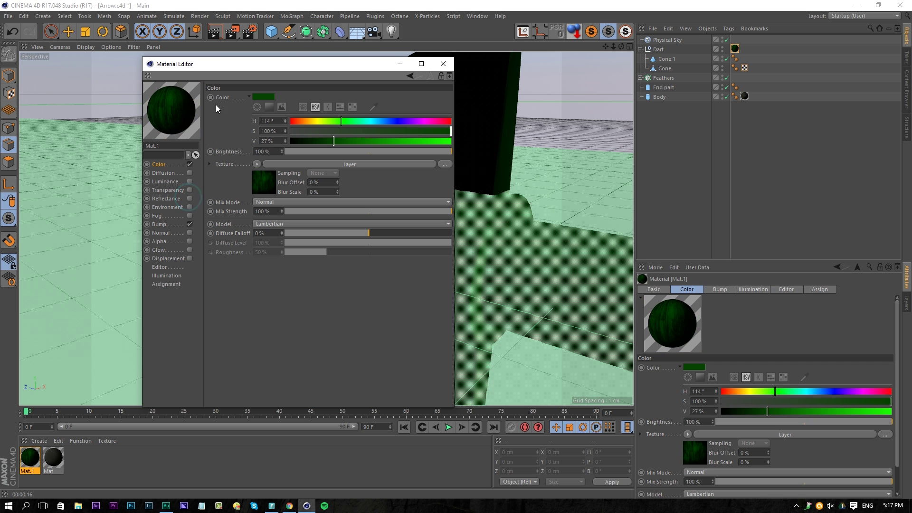
pyautogui.moveTo(238, 63); pyautogui.dragTo(687, 57)
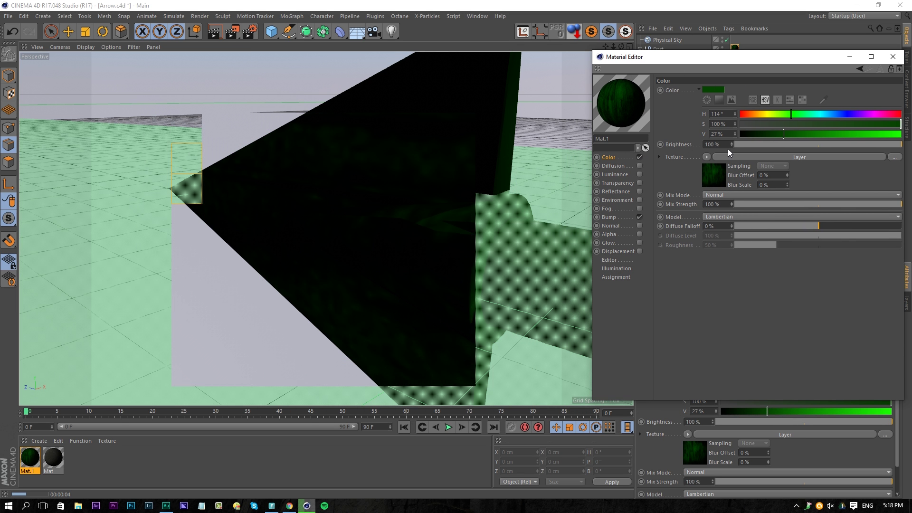
pyautogui.click(771, 157)
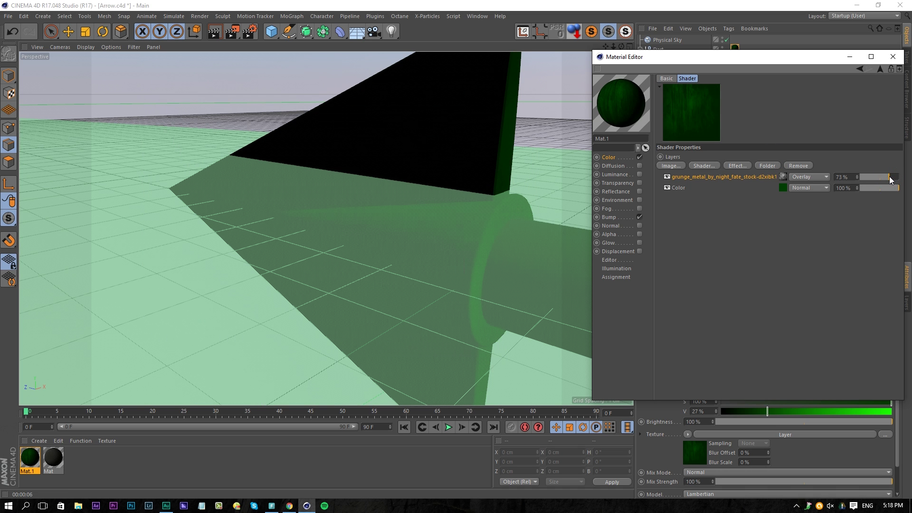
pyautogui.moveTo(890, 179); pyautogui.dragTo(893, 179)
# Set Length U and Length V of the Dart's texture tag to 50%.
pyautogui.moveTo(616, 57); pyautogui.dragTo(233, 65)
pyautogui.click(735, 48)
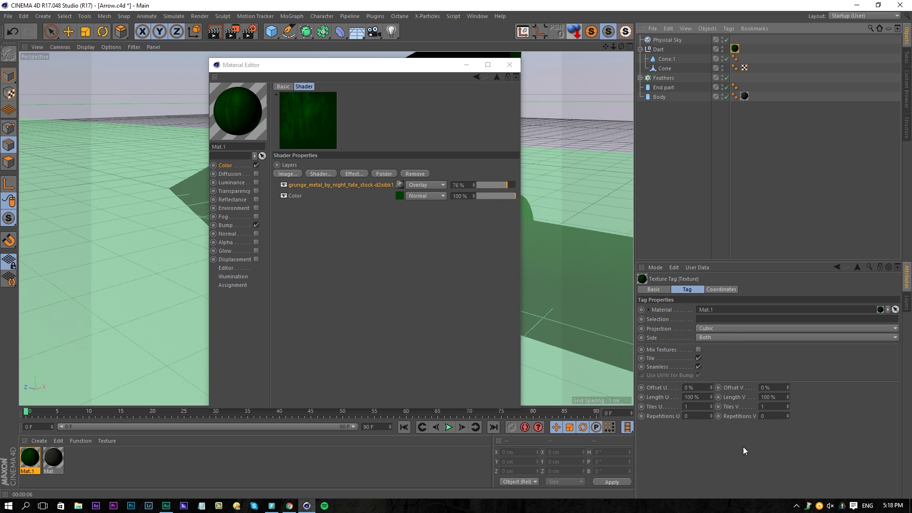
pyautogui.click(704, 397)
pyautogui.write('5050')
pyautogui.press('Return')
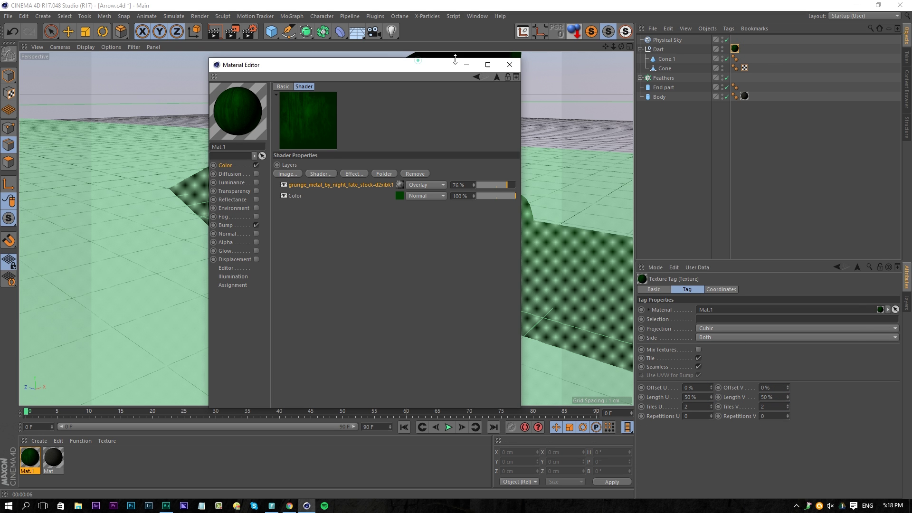
# Render the arrowhead in the viewport and change the blending mode of the grunge metal layer.
pyautogui.moveTo(422, 63); pyautogui.dragTo(757, 47)
pyautogui.hotkey('ctrl', 'r')
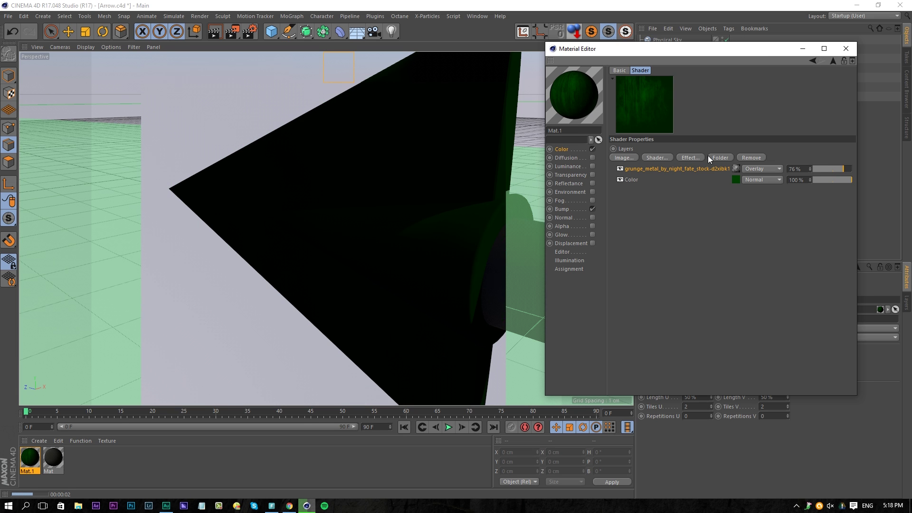
pyautogui.click(767, 169)
pyautogui.click(759, 201)
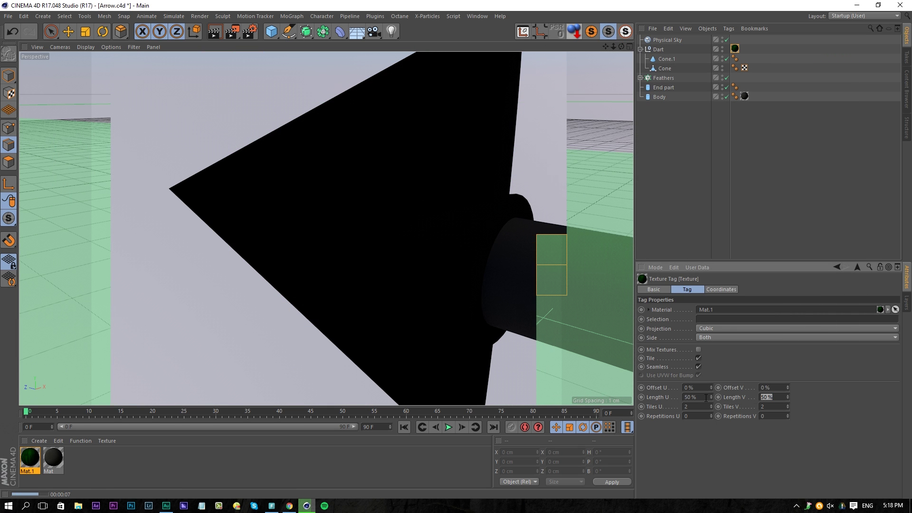
# Set Offset U and Offset V of the Dart's texture tag to 25%.
pyautogui.click(704, 397)
pyautogui.click(698, 388)
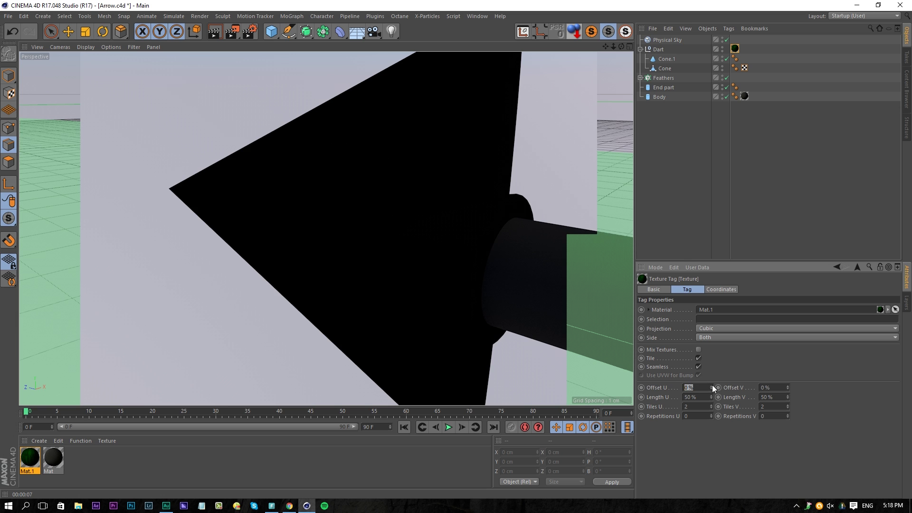
pyautogui.moveTo(711, 387); pyautogui.dragTo(712, 382)
pyautogui.write('25')
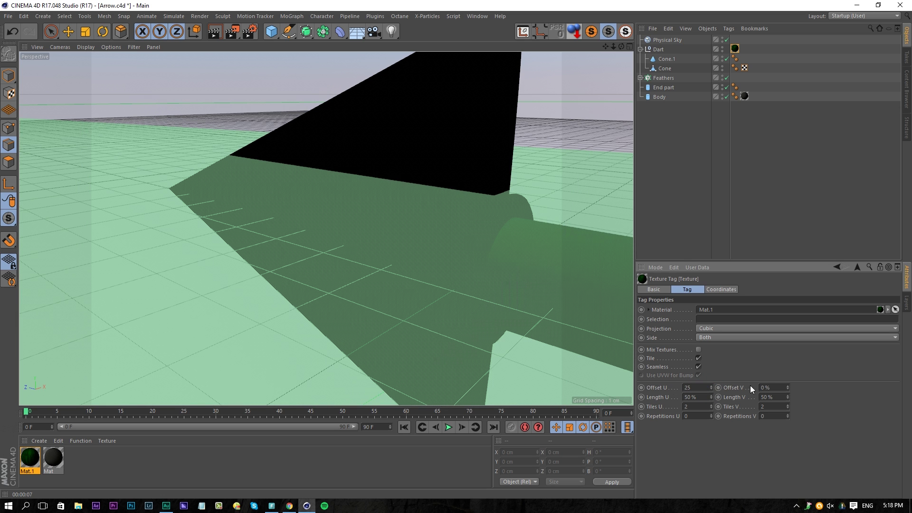
pyautogui.click(781, 385)
pyautogui.write('25')
pyautogui.press('Return')
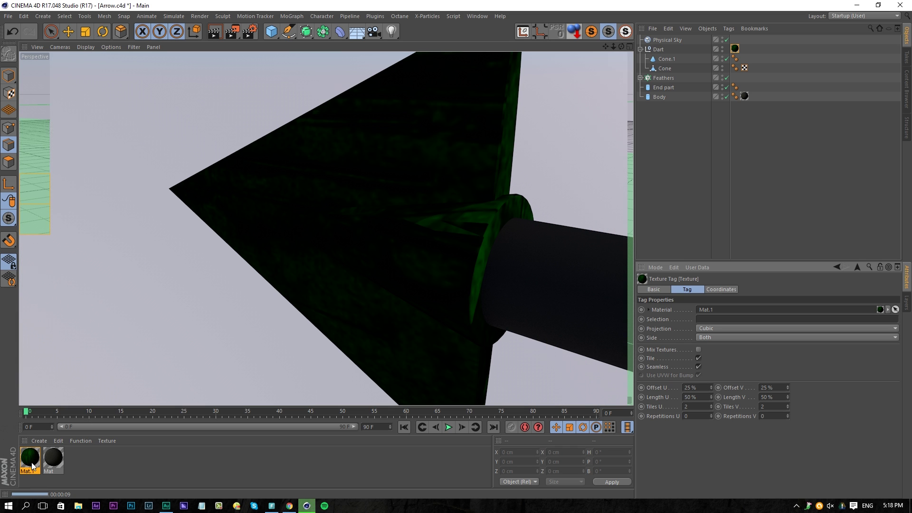
# Set Length U and Length V of the Dart's texture tag to 75% and render the view.
pyautogui.doubleClick(703, 396)
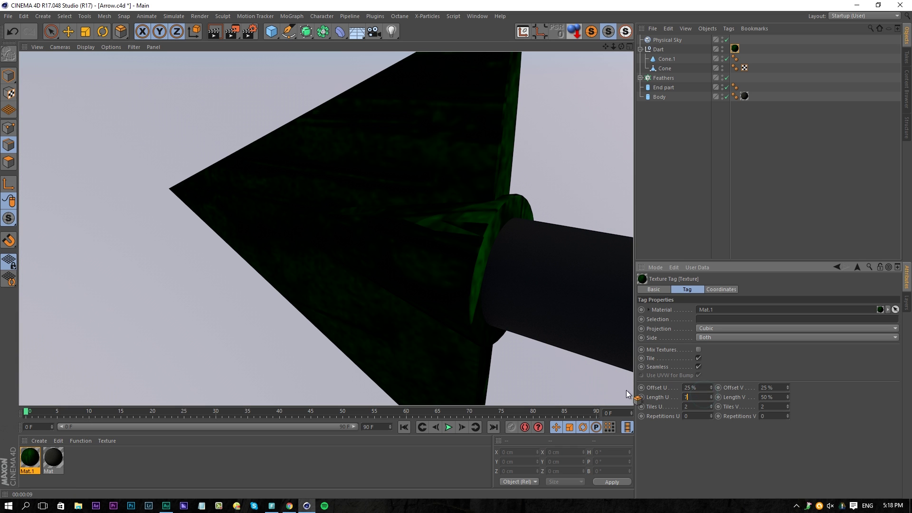
pyautogui.write('75')
pyautogui.press('Return')
pyautogui.write('75')
pyautogui.press('Return')
pyautogui.hotkey('ctrl', 'r')
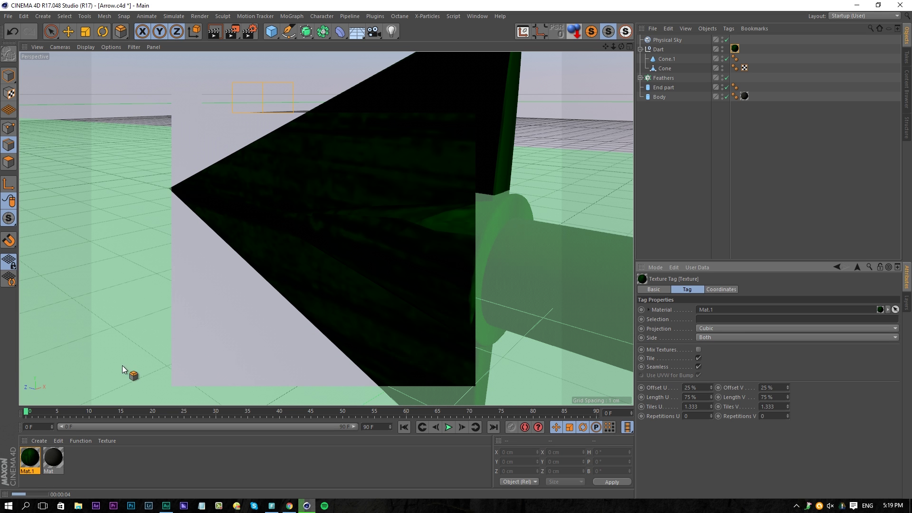
# Switch Mat.1's Reflectance channel on again and set its Details layer to 51% and its Coat layer to 78%.
pyautogui.doubleClick(25, 458)
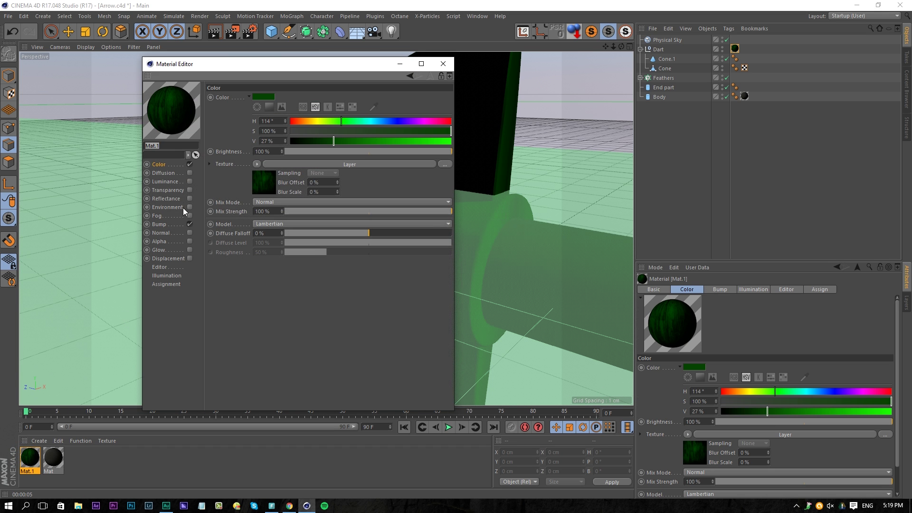
pyautogui.click(190, 199)
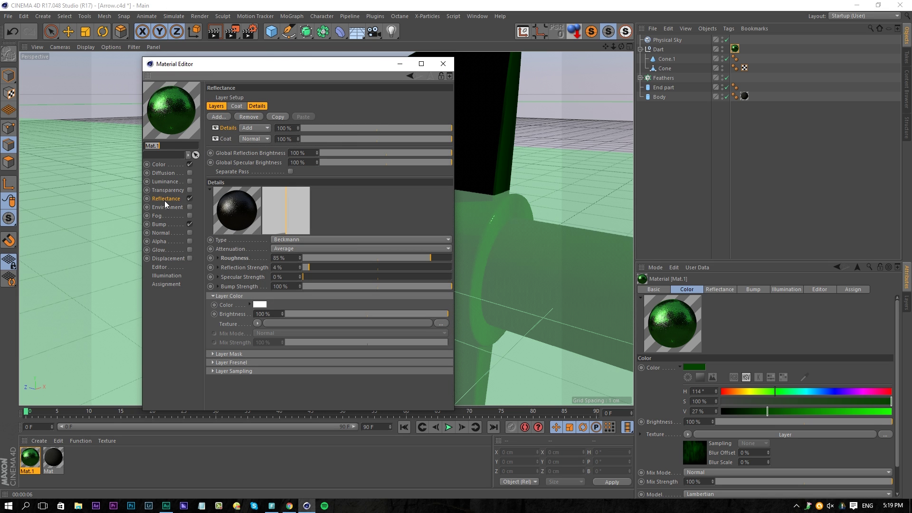
pyautogui.moveTo(410, 126); pyautogui.dragTo(430, 144)
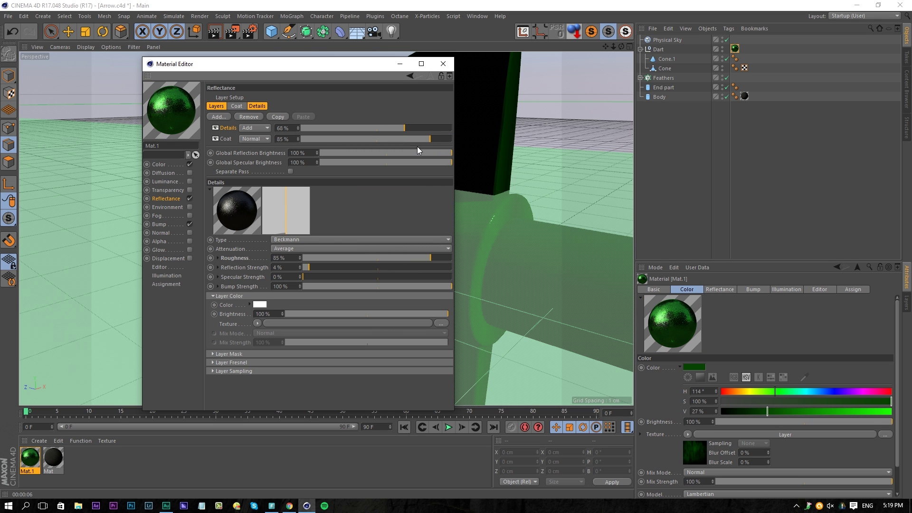
pyautogui.click(420, 139)
pyautogui.click(378, 129)
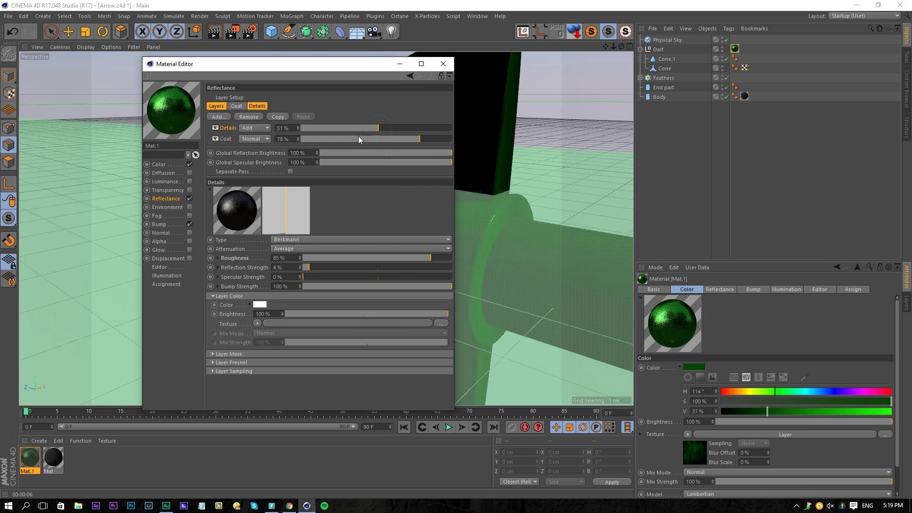
# Load a Noise shader of the Luka type as the Roughness texture of Mat.1's Coat layer.
pyautogui.moveTo(328, 67); pyautogui.dragTo(671, 33)
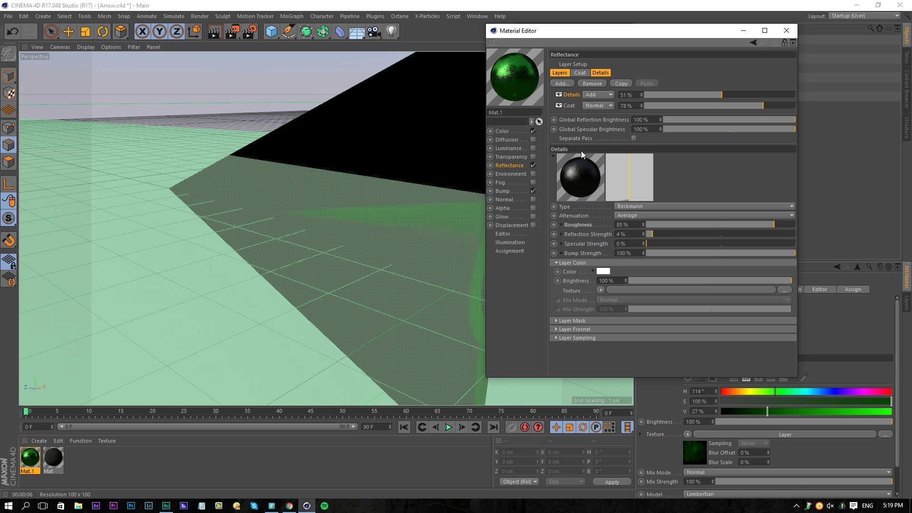
pyautogui.click(569, 106)
pyautogui.click(562, 224)
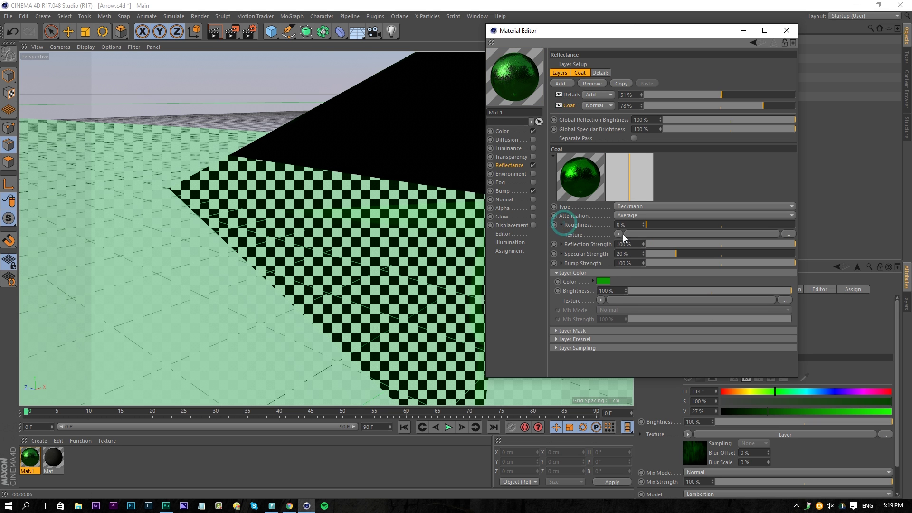
pyautogui.click(616, 232)
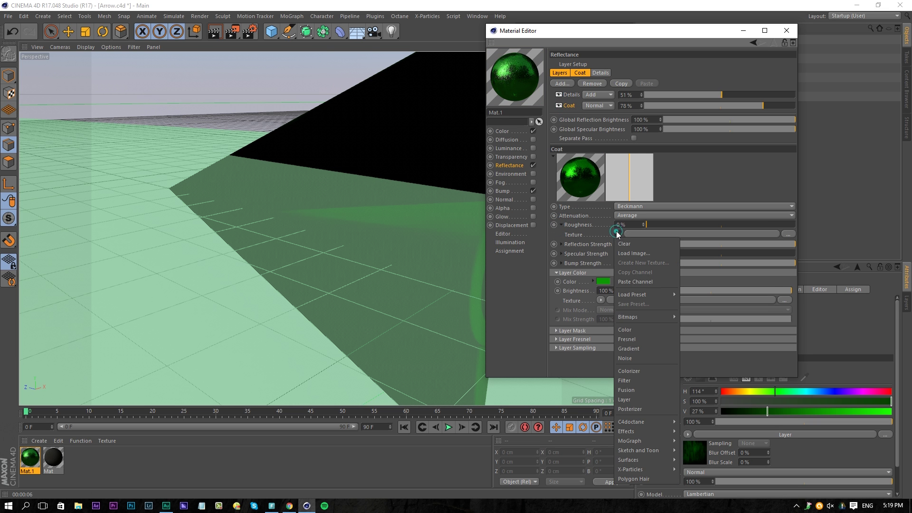
pyautogui.click(633, 357)
pyautogui.click(644, 234)
pyautogui.click(670, 157)
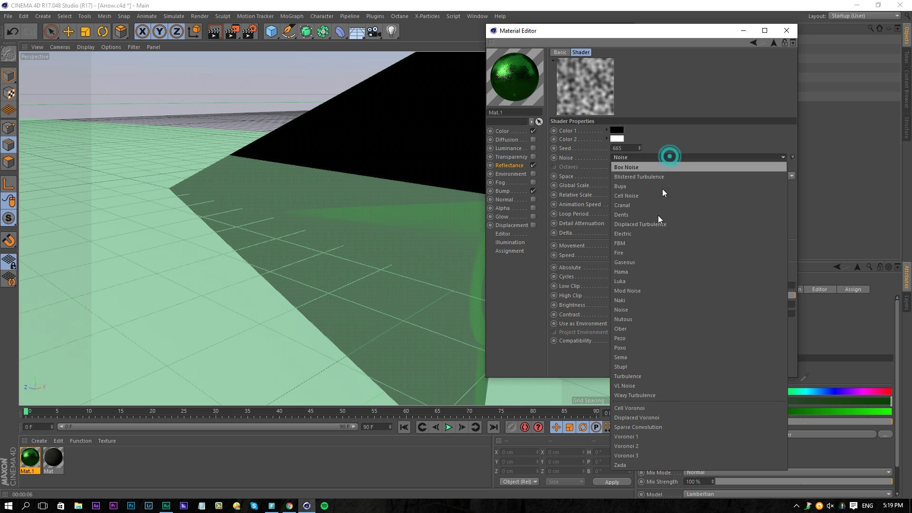
pyautogui.click(639, 280)
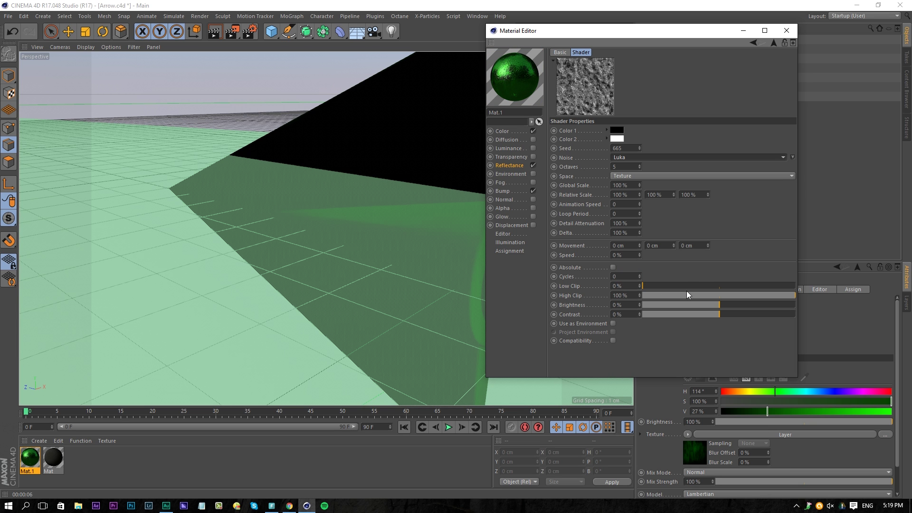
# Set the roughness noise's Low Clip to 31% and its Global Scale to 300%, and return to the Reflectance settings.
pyautogui.moveTo(707, 288); pyautogui.dragTo(691, 286)
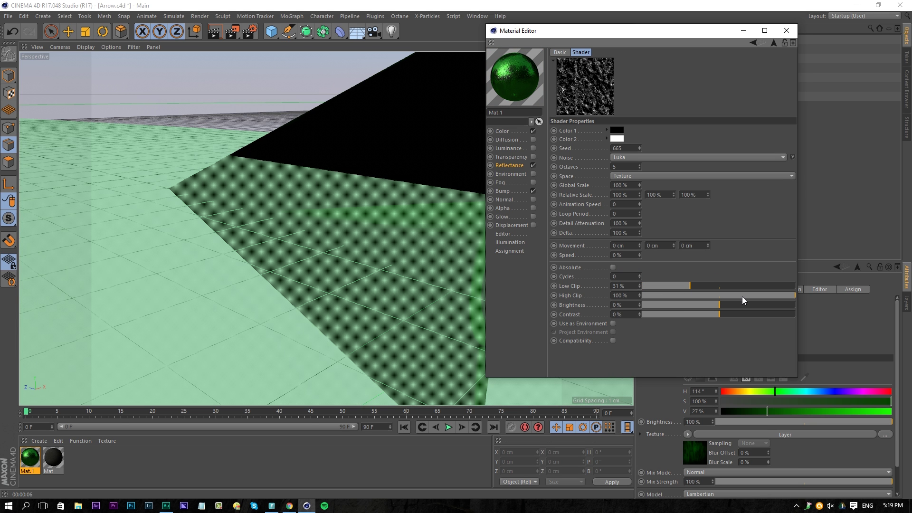
pyautogui.doubleClick(633, 185)
pyautogui.write('300')
pyautogui.press('Return')
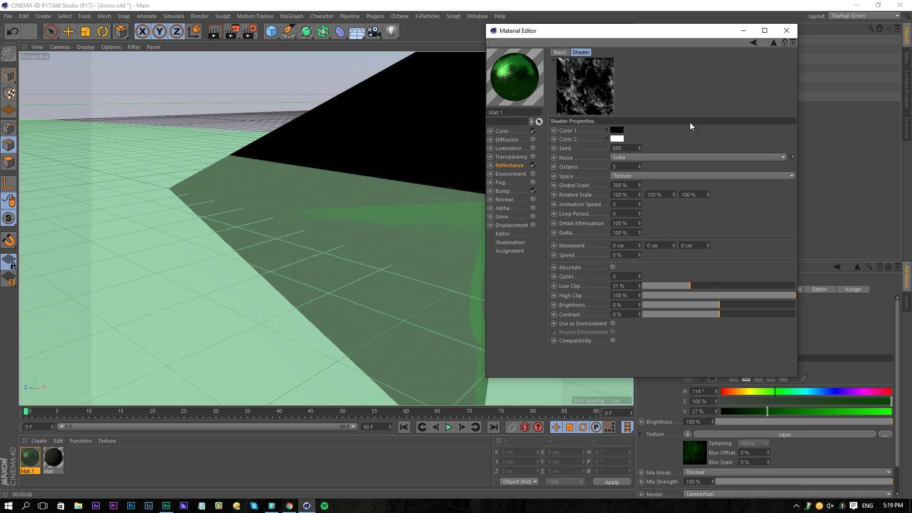
pyautogui.click(770, 43)
# Copy the Coat layer's roughness noise into its Reflection Strength texture.
pyautogui.click(618, 233)
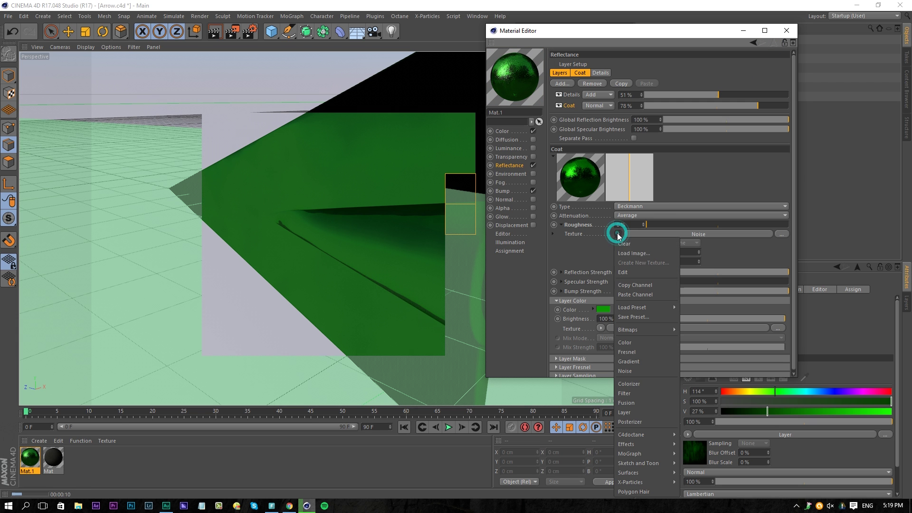
pyautogui.click(636, 285)
pyautogui.click(560, 272)
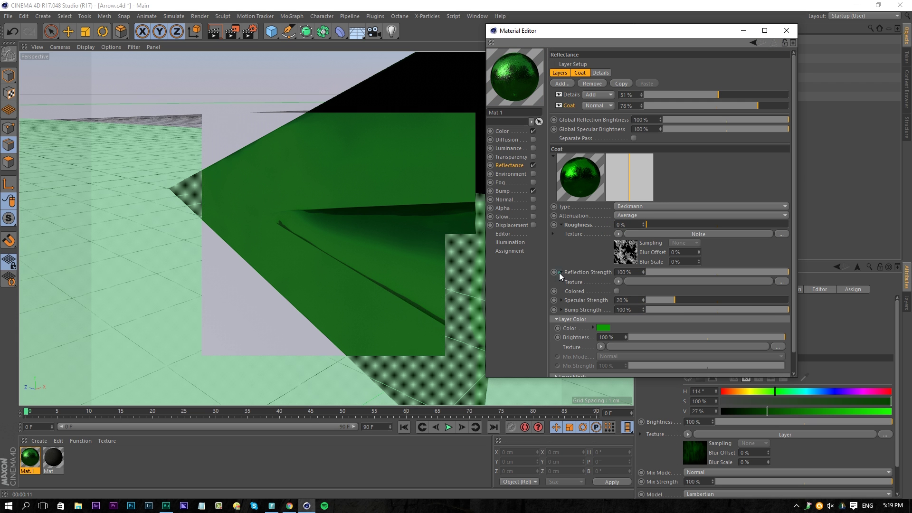
pyautogui.click(619, 282)
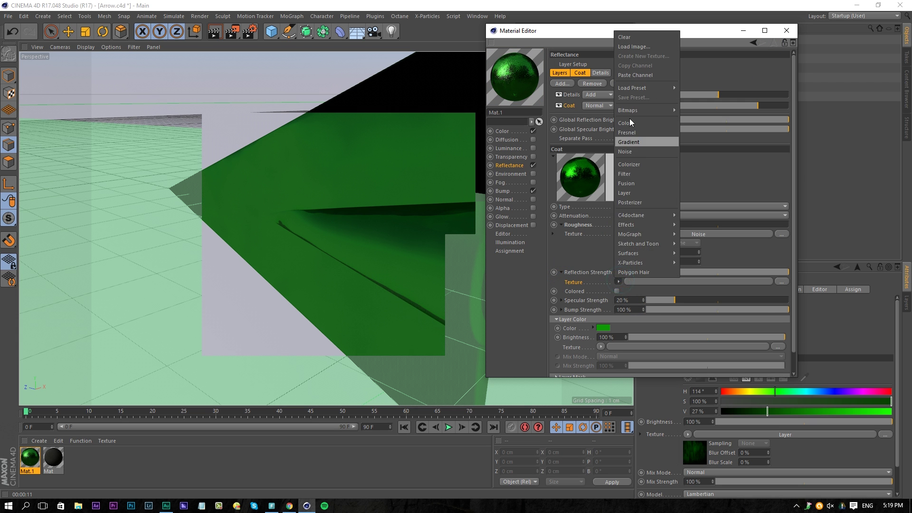
pyautogui.click(634, 73)
# Set the Reflection Strength noise's Global Scale to 50%, Low Clip to 7% and High Clip to 67%.
pyautogui.click(649, 279)
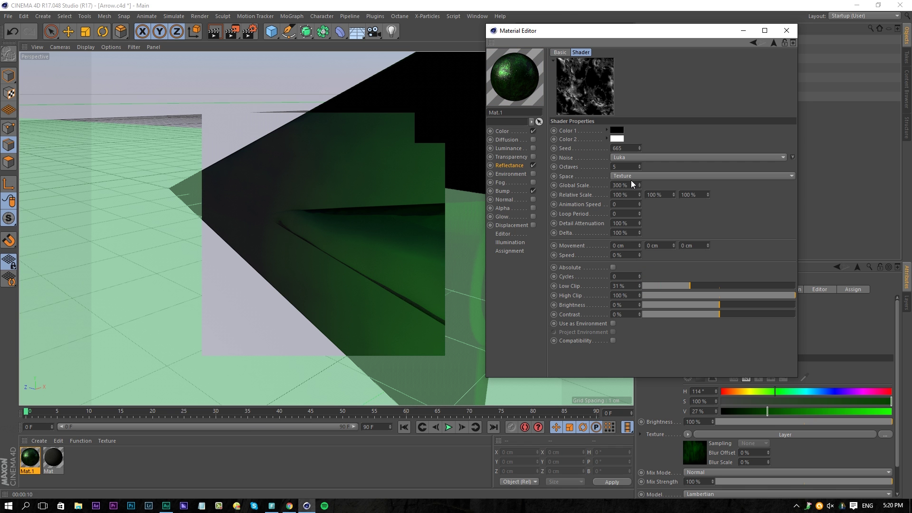
pyautogui.write('50')
pyautogui.press('Return')
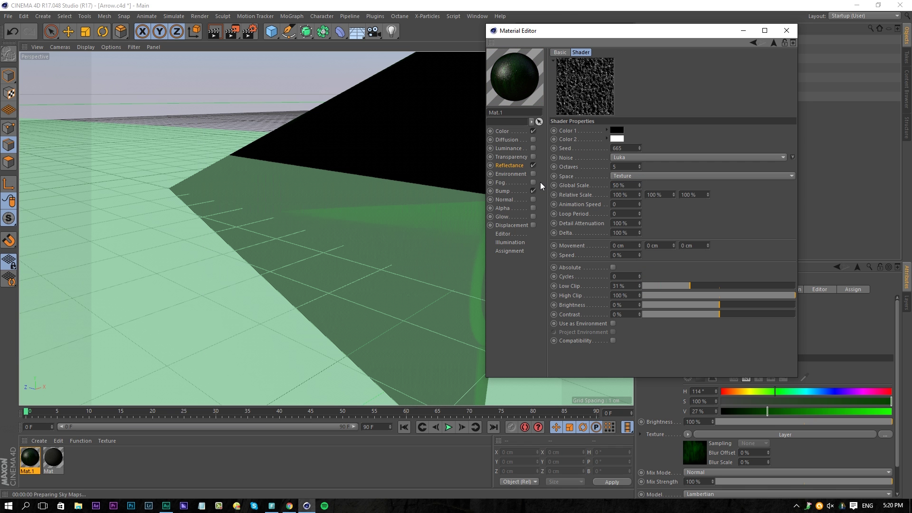
pyautogui.click(678, 285)
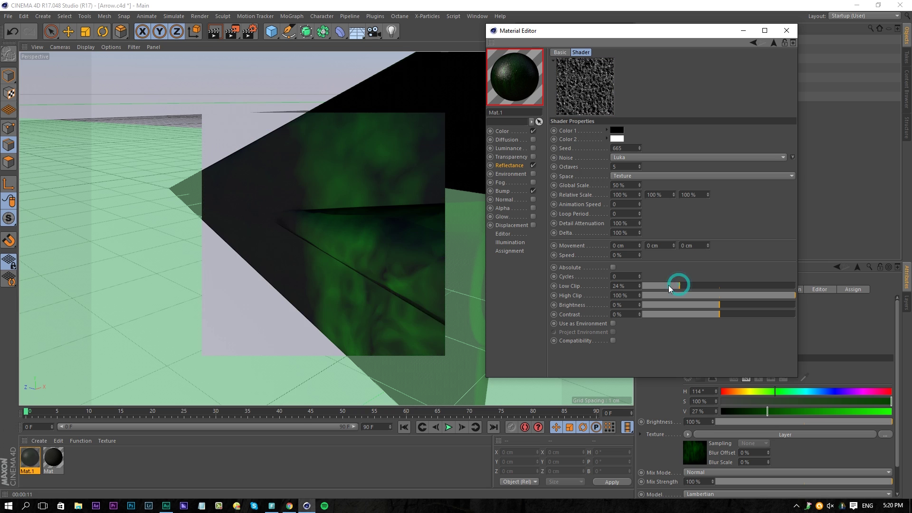
pyautogui.click(652, 285)
pyautogui.click(769, 295)
pyautogui.click(756, 296)
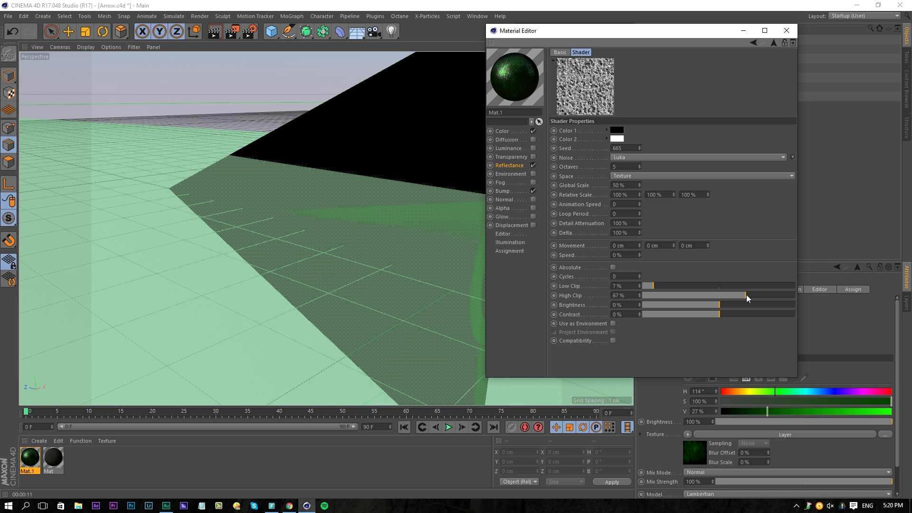
pyautogui.click(745, 295)
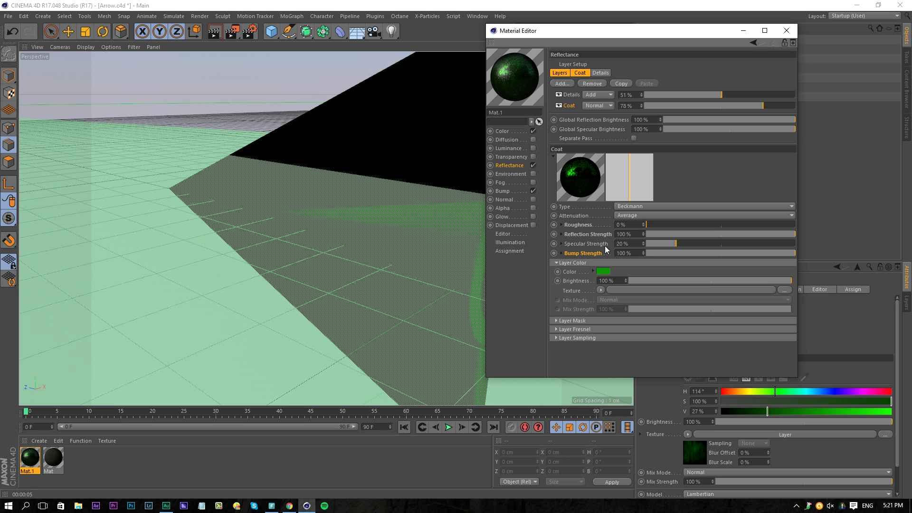
# Set the Coat layer's Specular Strength to 0% and close the Material Editor.
pyautogui.click(561, 234)
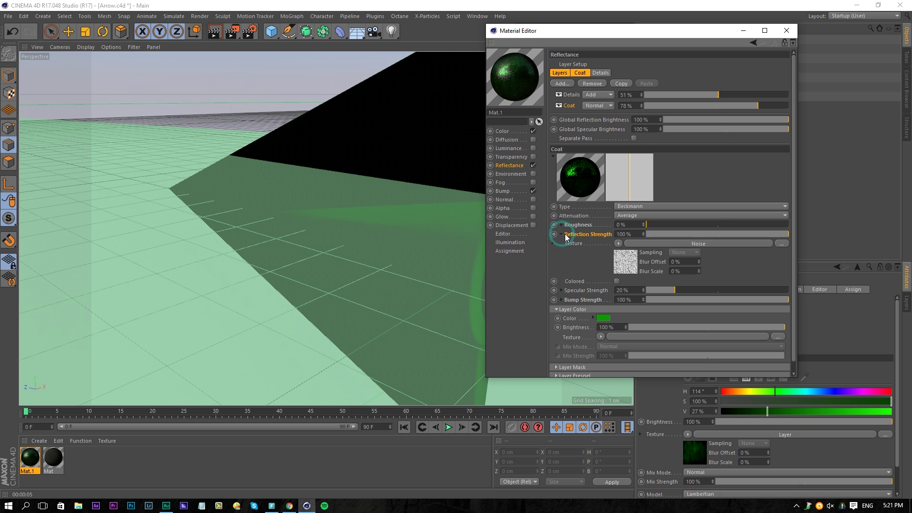
pyautogui.click(561, 234)
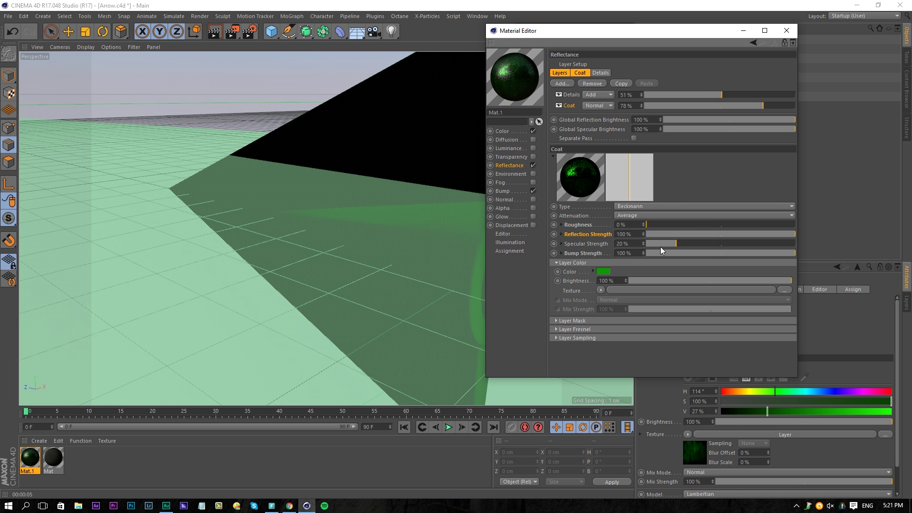
pyautogui.moveTo(656, 246); pyautogui.dragTo(591, 246)
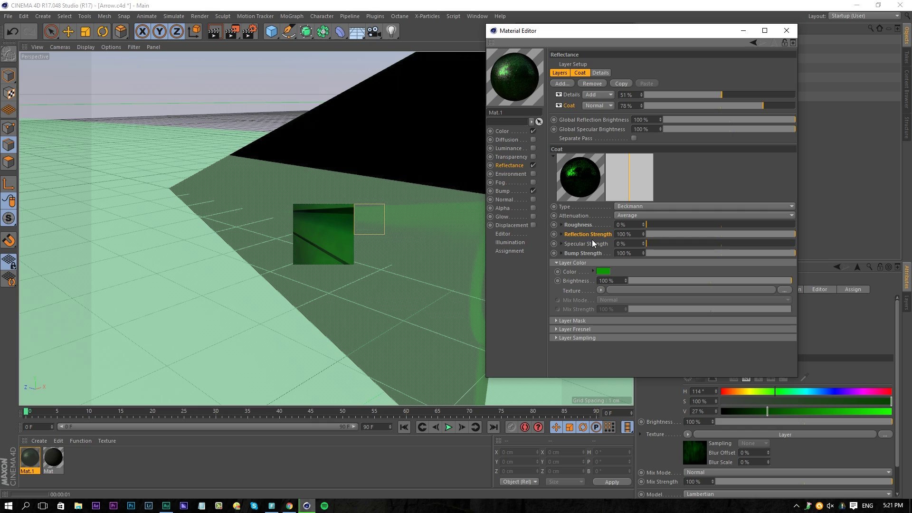
pyautogui.click(786, 30)
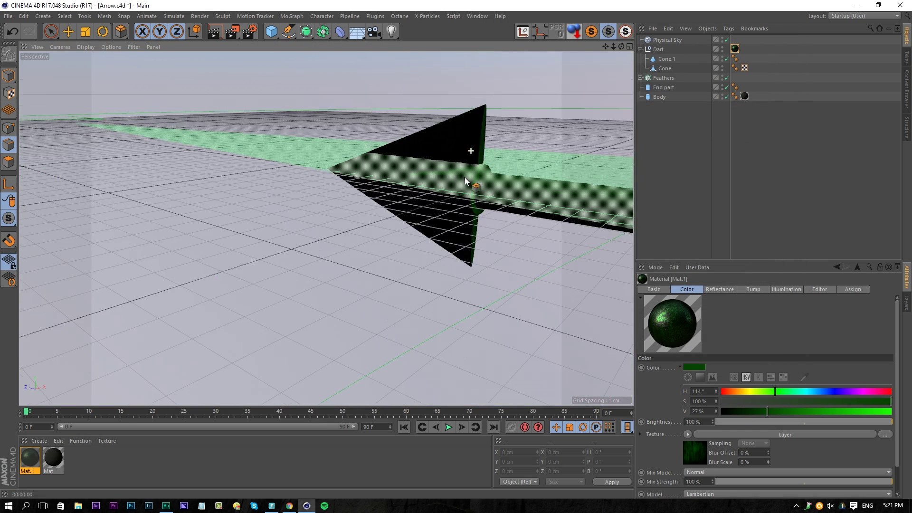
# Apply the green Mat.1 material to the End part and the Feathers.
pyautogui.keyDown('alt'); pyautogui.moveTo(466, 181); pyautogui.dragTo(326, 211); pyautogui.keyUp('alt')
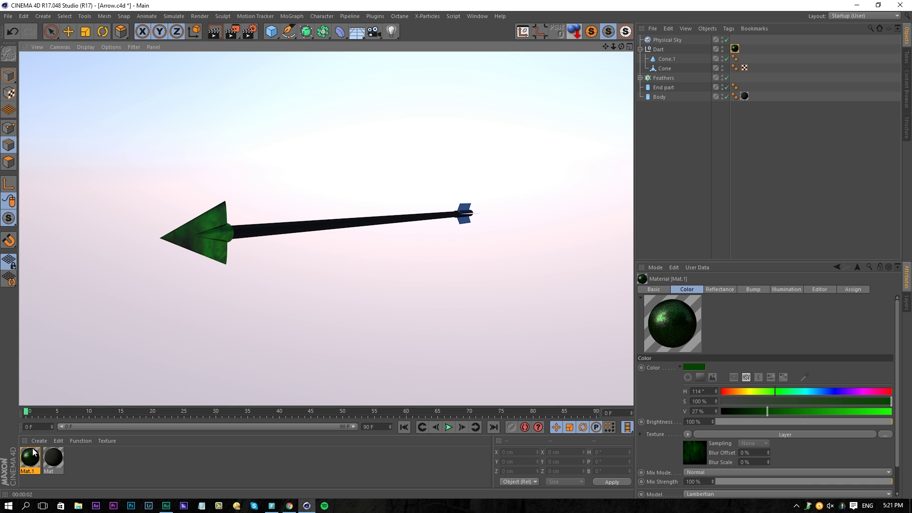
pyautogui.moveTo(37, 458); pyautogui.dragTo(546, 157)
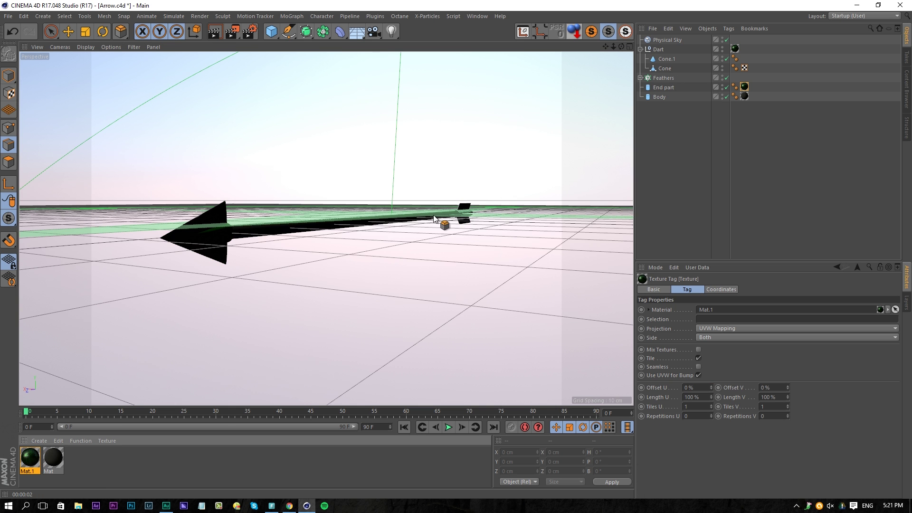
pyautogui.scroll(10, 216, 175)
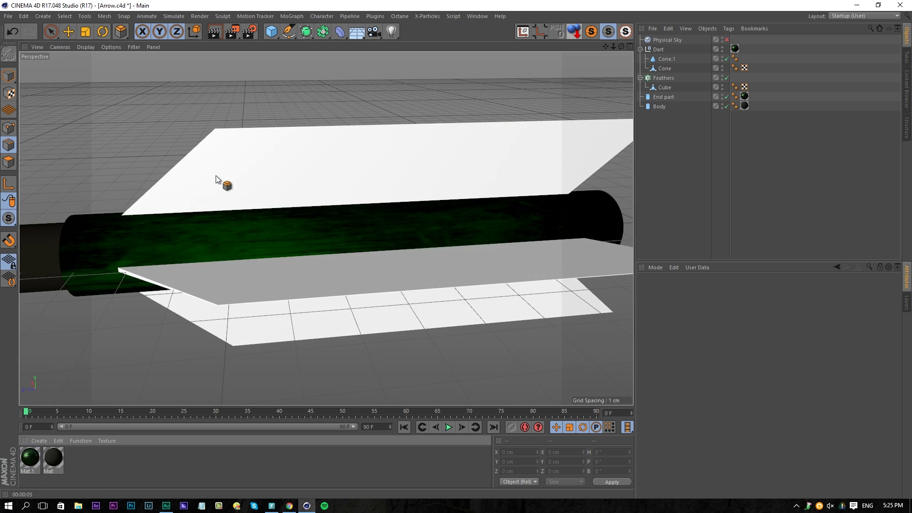
pyautogui.moveTo(215, 175); pyautogui.dragTo(216, 175)
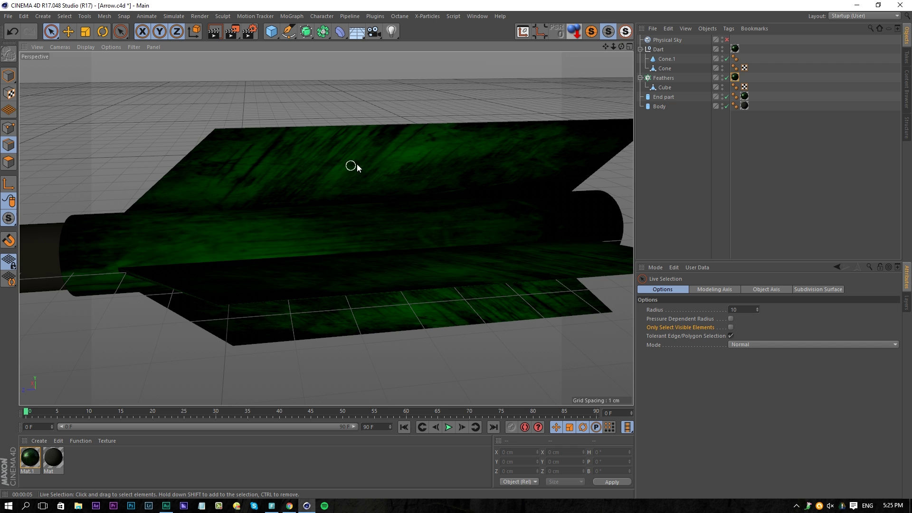
# Collapse the Dart and Feathers groups and render the whole arrow without the Physical Sky.
pyautogui.keyDown('alt'); pyautogui.moveTo(355, 164); pyautogui.dragTo(292, 168); pyautogui.keyUp('alt')
pyautogui.keyDown('alt'); pyautogui.moveTo(284, 157); pyautogui.dragTo(232, 175, button='right'); pyautogui.keyUp('alt')
pyautogui.keyDown('alt'); pyautogui.moveTo(256, 157); pyautogui.dragTo(491, 125, button='middle'); pyautogui.keyUp('alt')
pyautogui.keyDown('alt'); pyautogui.moveTo(470, 137); pyautogui.dragTo(204, 197); pyautogui.keyUp('alt')
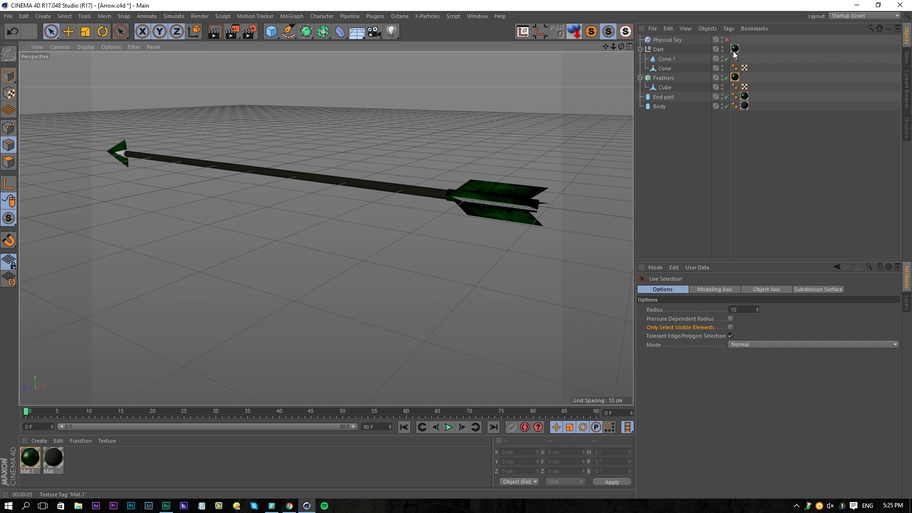
pyautogui.click(640, 49)
pyautogui.click(640, 58)
pyautogui.hotkey('ctrl', 'r')
# Switch the Physical Sky on and render the whole arrow in the viewport from the arrowhead side.
pyautogui.keyDown('alt'); pyautogui.moveTo(204, 158); pyautogui.dragTo(287, 152); pyautogui.keyUp('alt')
pyautogui.click(727, 40)
pyautogui.keyDown('alt'); pyautogui.moveTo(287, 153); pyautogui.dragTo(352, 204, button='middle'); pyautogui.keyUp('alt')
pyautogui.hotkey('ctrl', 'r')
pyautogui.keyDown('alt'); pyautogui.moveTo(336, 207); pyautogui.dragTo(313, 246, button='right'); pyautogui.keyUp('alt')
pyautogui.keyDown('alt'); pyautogui.moveTo(312, 246); pyautogui.dragTo(347, 136); pyautogui.keyUp('alt')
pyautogui.hotkey('ctrl', 'r')
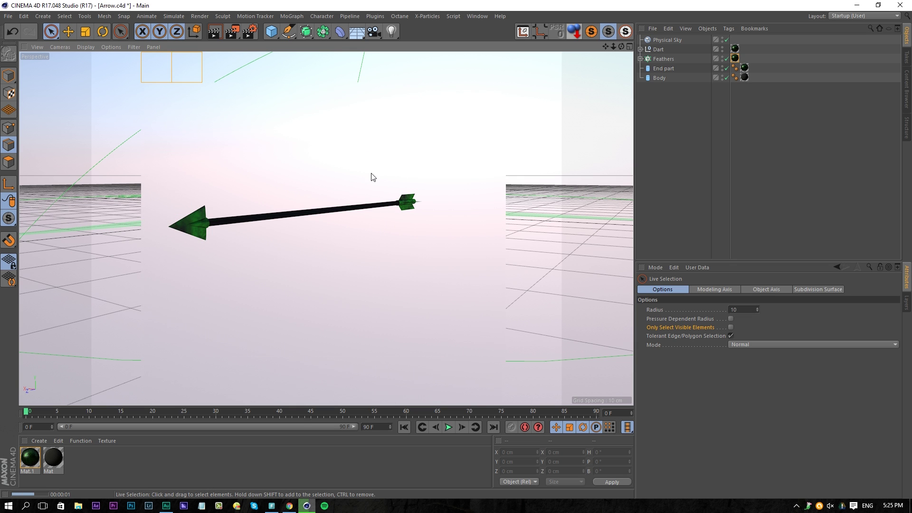